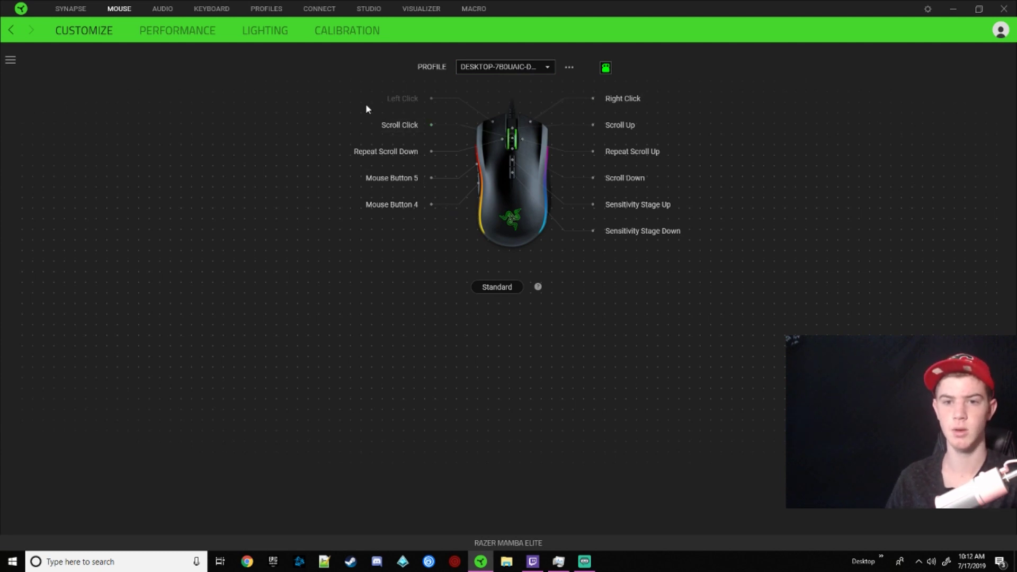
# - Browse Mouse Button 5's keyboard, mouse, macro and profile-switch options, then restore its default
pyautogui.click(211, 9)
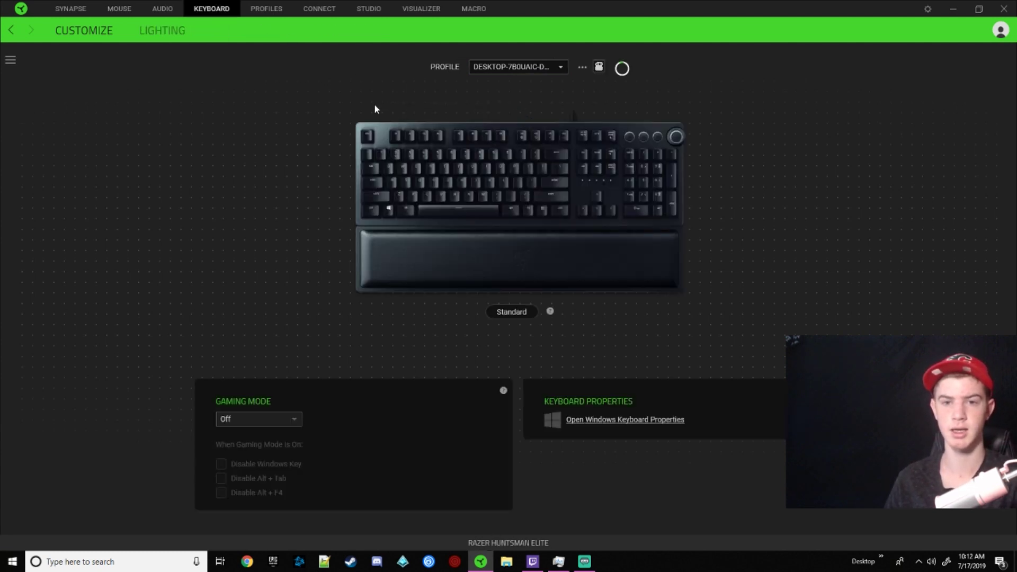
pyautogui.click(119, 8)
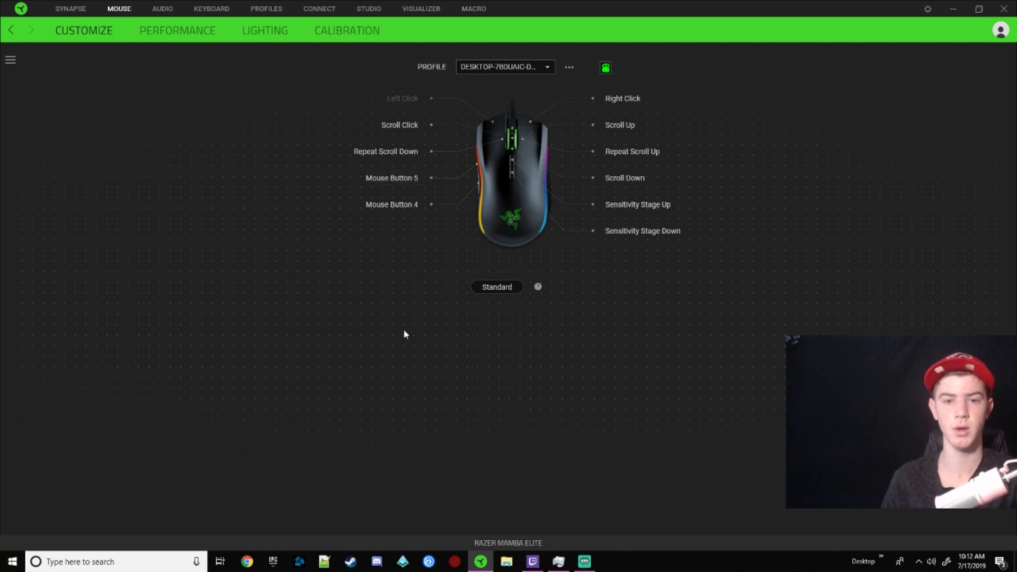
pyautogui.click(377, 177)
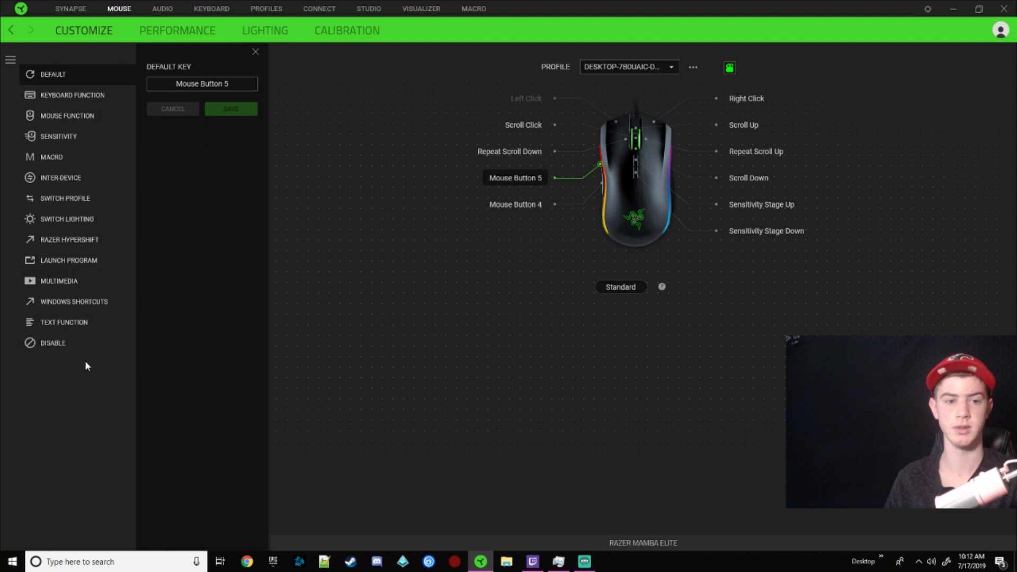
pyautogui.click(55, 89)
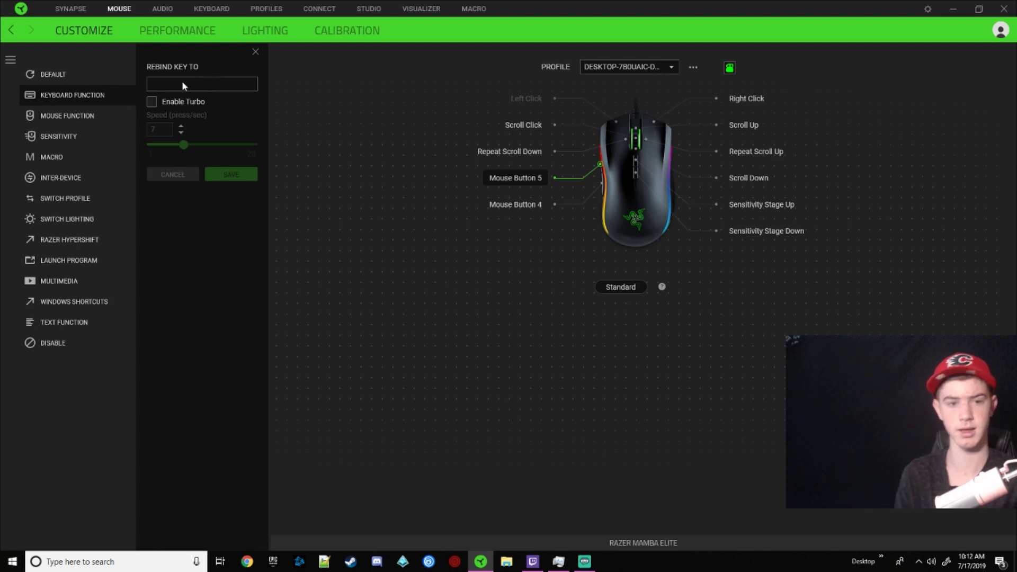
pyautogui.press('l')
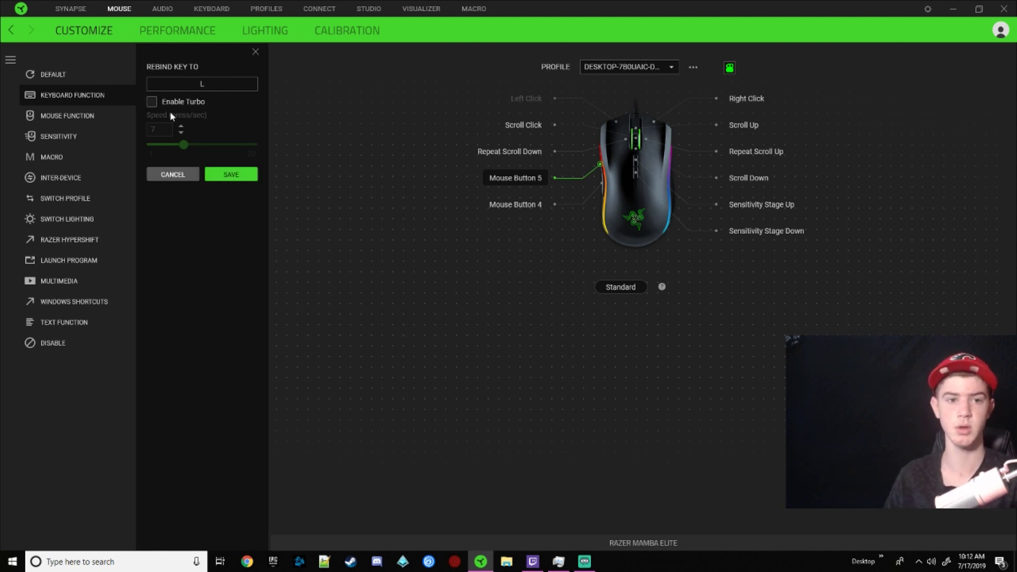
pyautogui.click(94, 112)
pyautogui.click(164, 83)
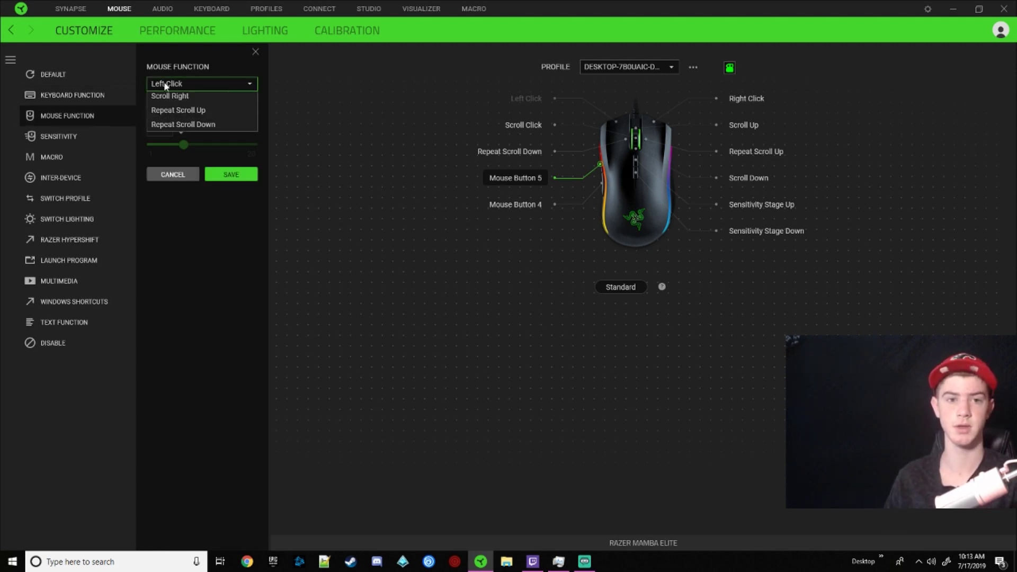
pyautogui.click(215, 82)
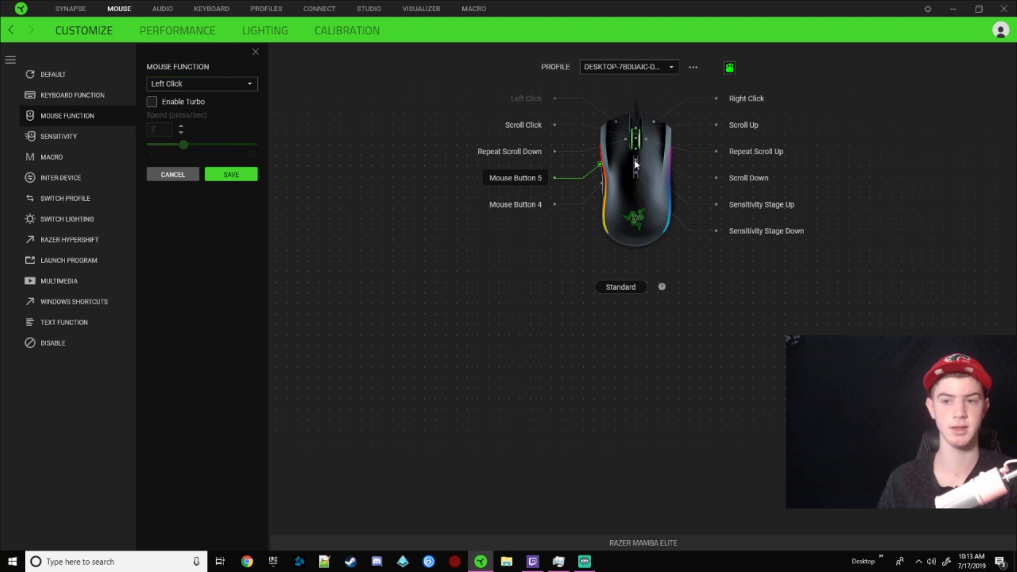
pyautogui.click(86, 162)
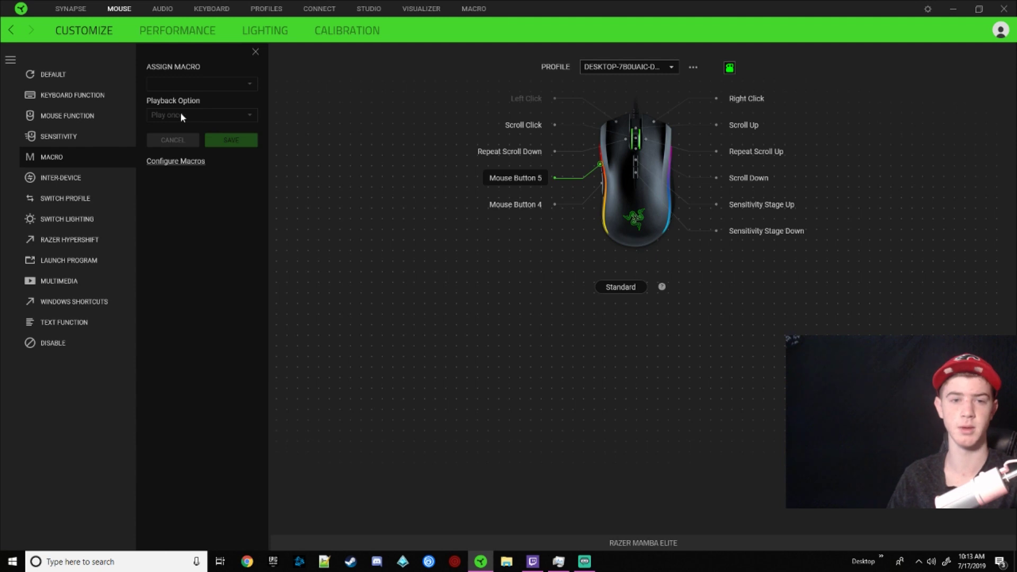
pyautogui.click(91, 198)
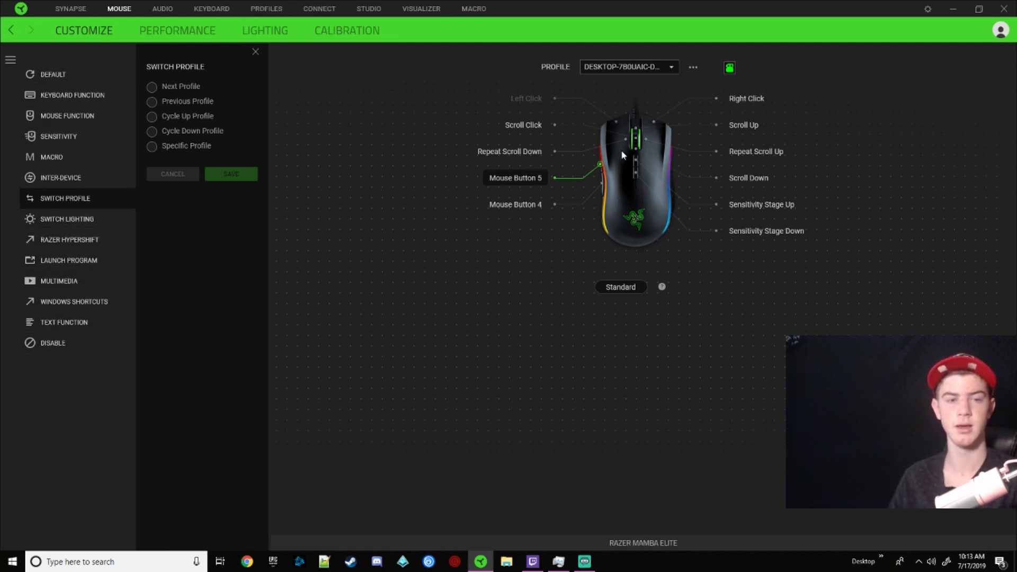
pyautogui.click(101, 75)
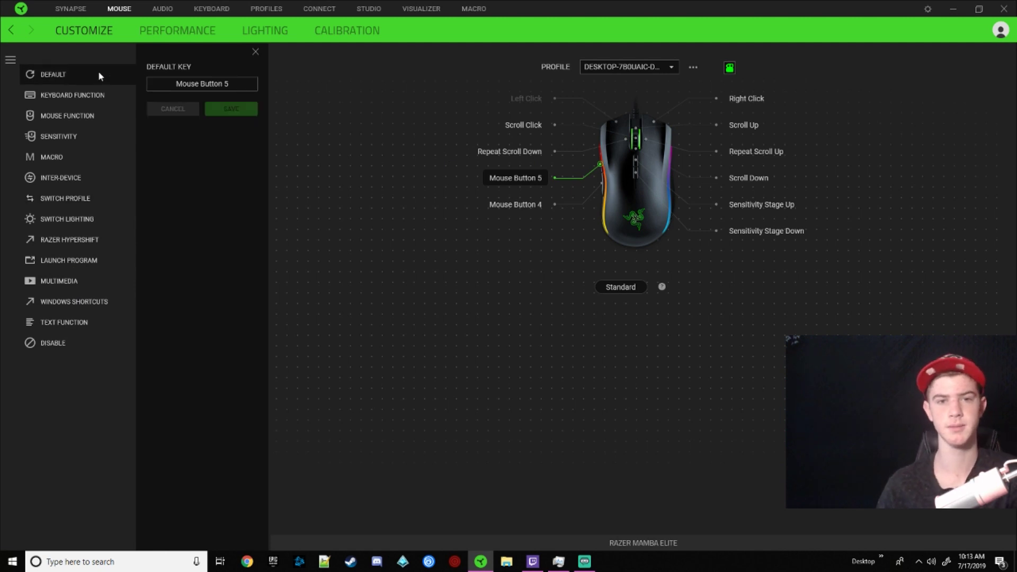
pyautogui.click(277, 97)
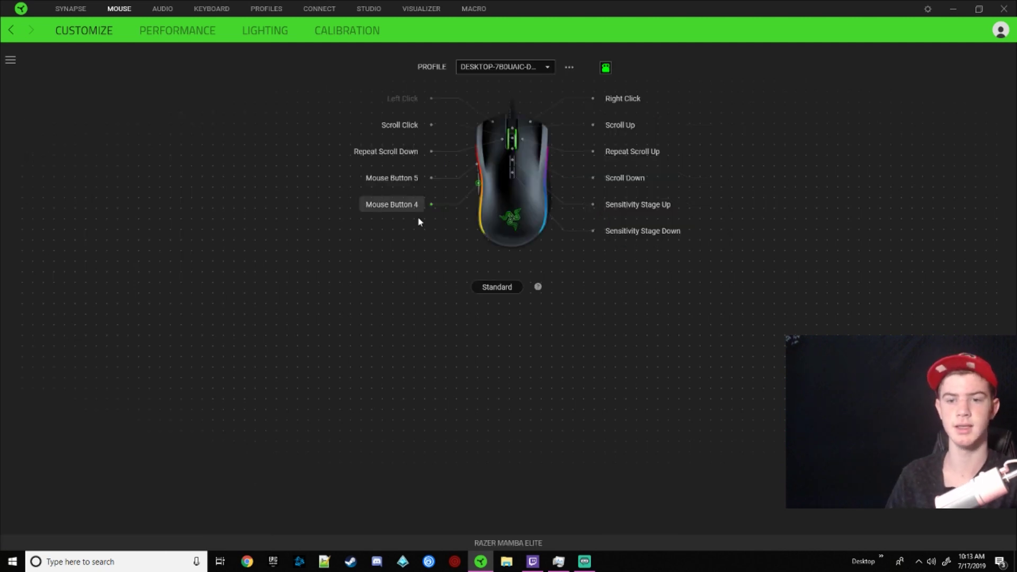
# - Compare Standard and Hypershift bindings, previewing Right Click's Hypershift options, ending in Standard mode
pyautogui.click(500, 292)
pyautogui.click(497, 290)
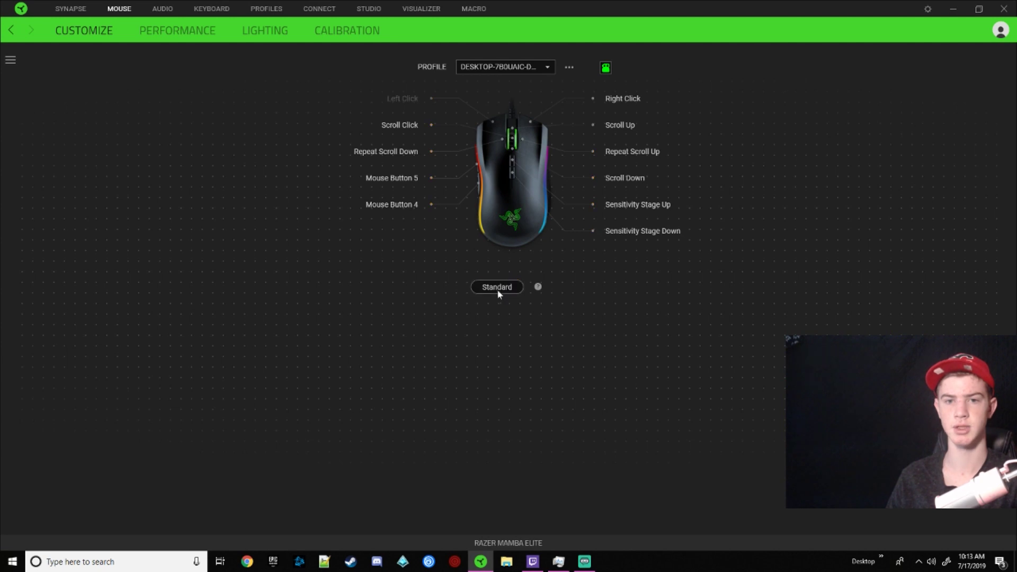
pyautogui.click(497, 290)
pyautogui.click(491, 291)
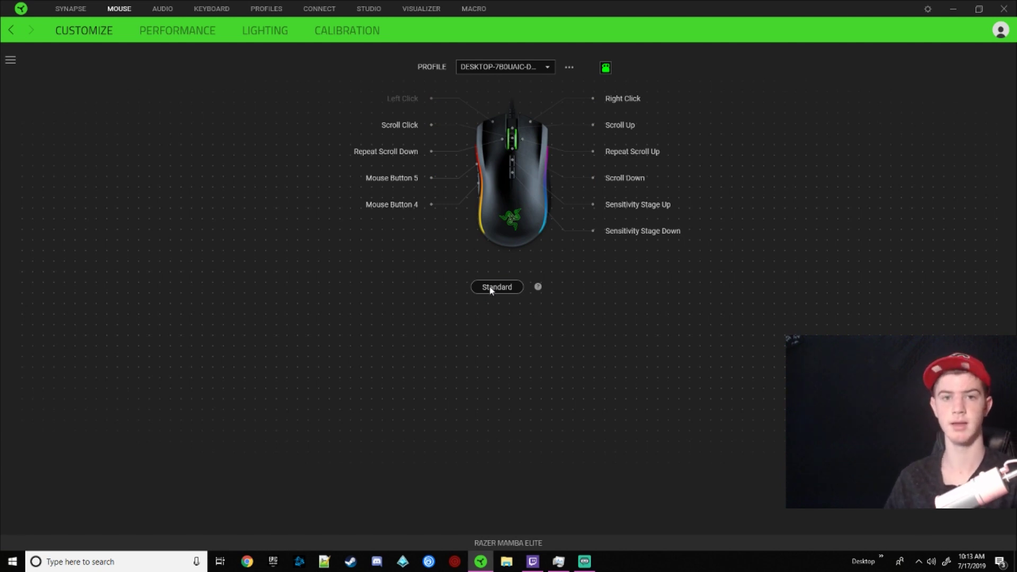
pyautogui.click(491, 289)
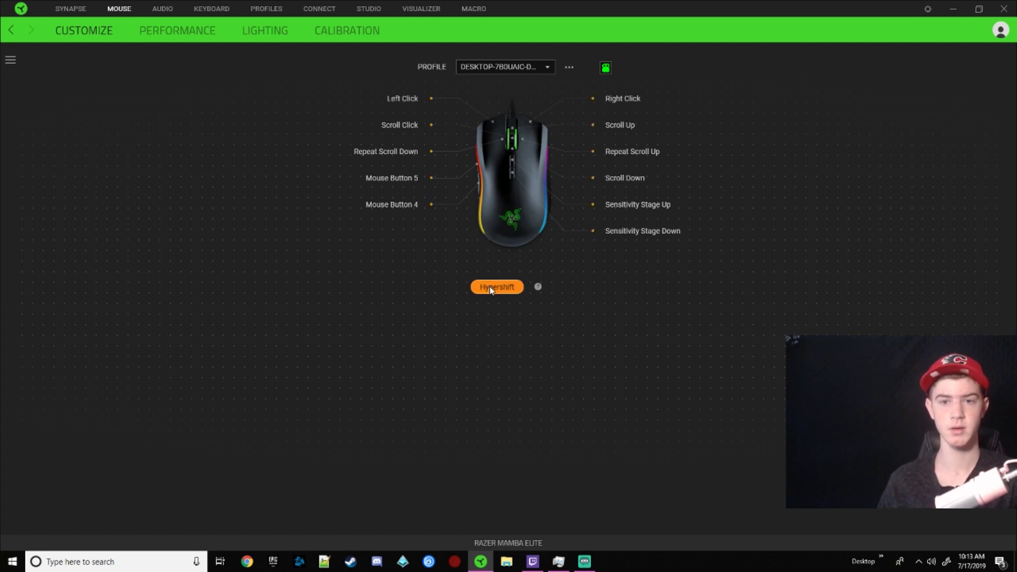
pyautogui.click(491, 289)
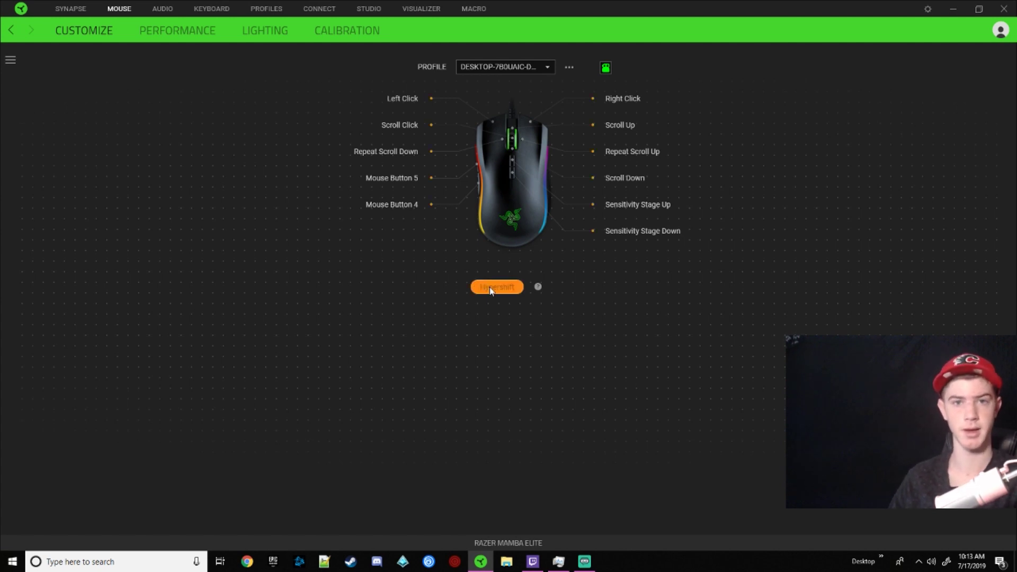
pyautogui.click(492, 289)
pyautogui.click(497, 289)
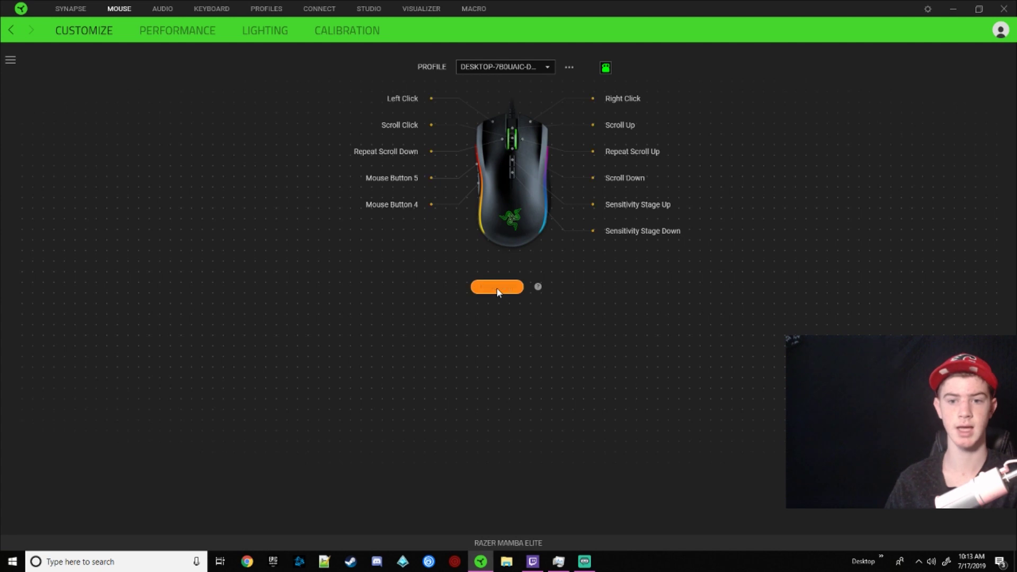
pyautogui.click(496, 287)
pyautogui.click(497, 290)
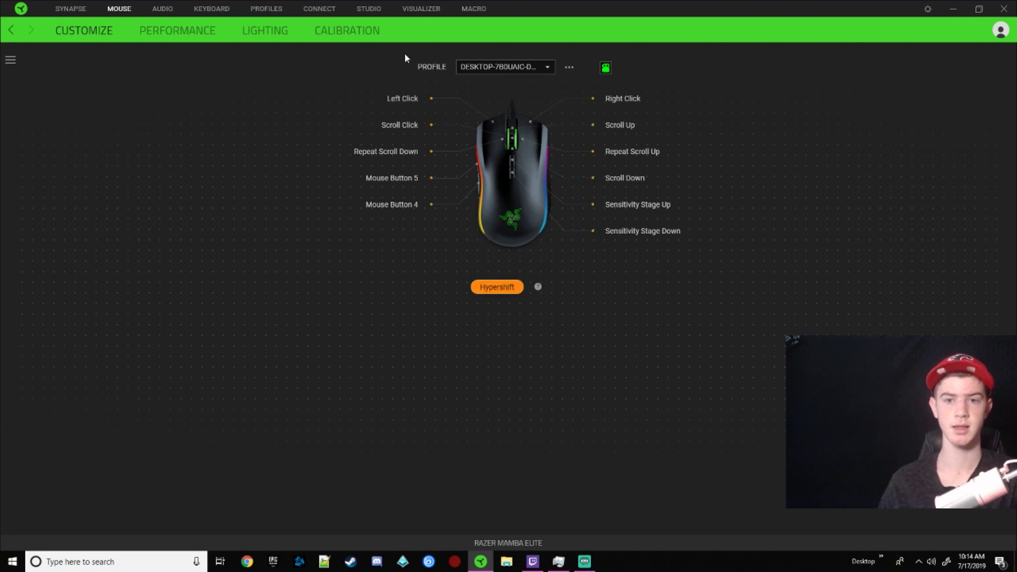
pyautogui.click(626, 96)
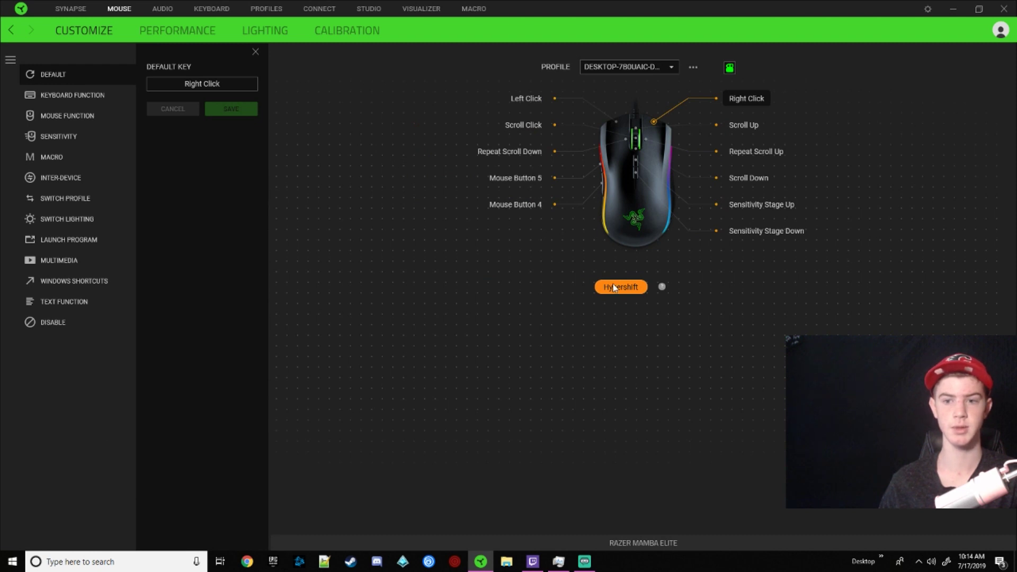
pyautogui.click(630, 288)
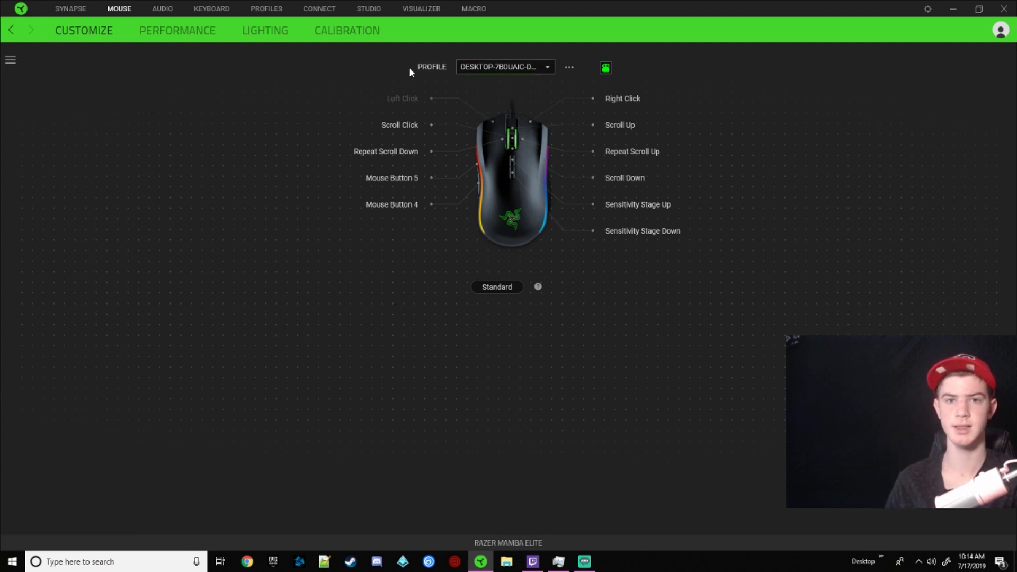
# - Switch the mouse to the Starcraft 2 profile
pyautogui.click(480, 71)
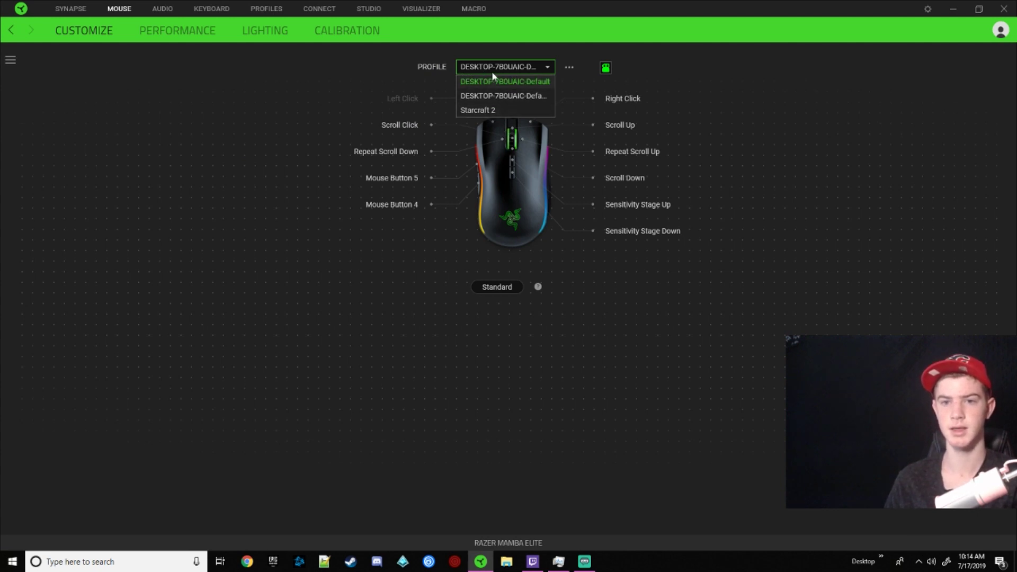
pyautogui.click(490, 72)
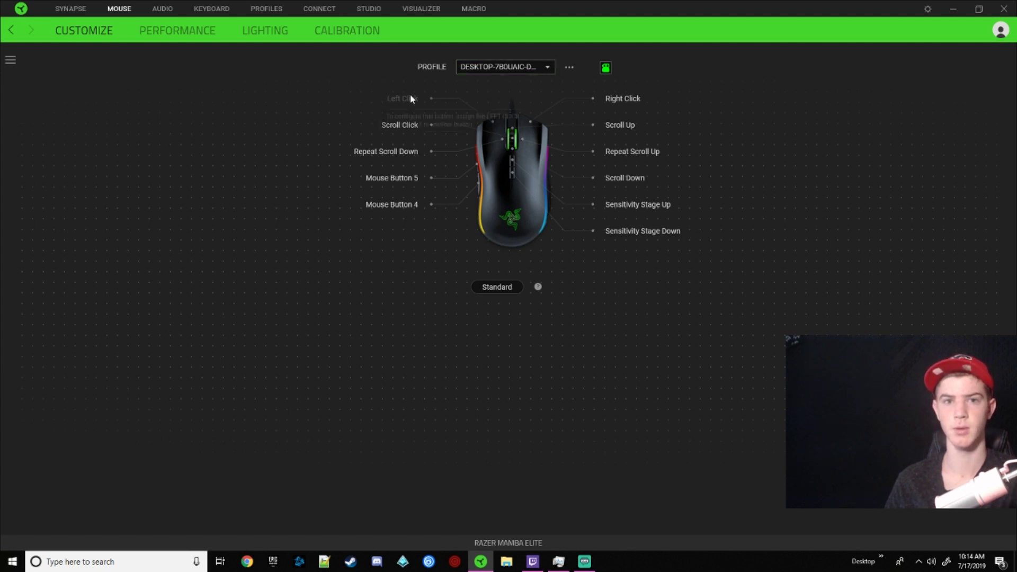
pyautogui.click(518, 66)
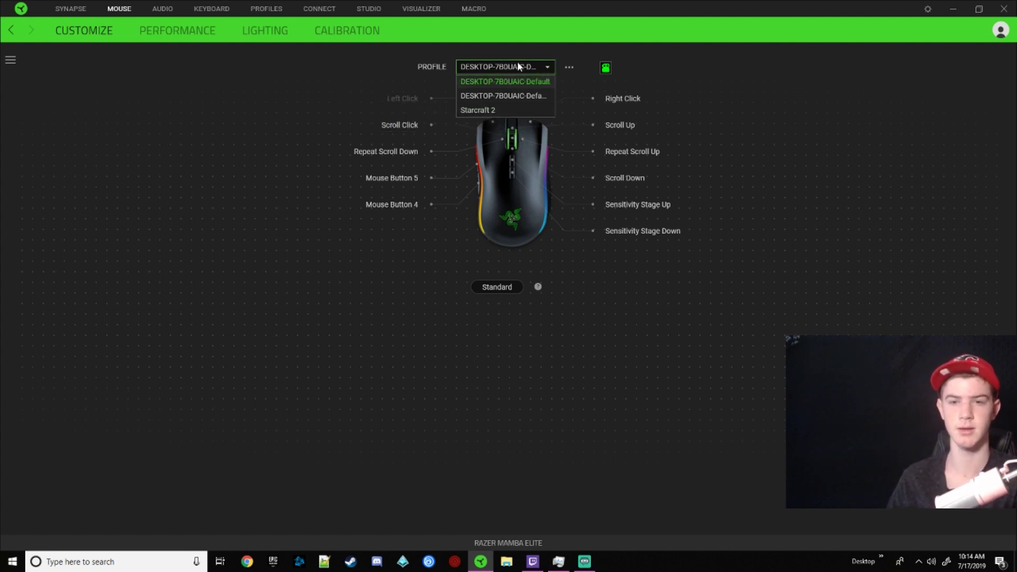
pyautogui.click(496, 110)
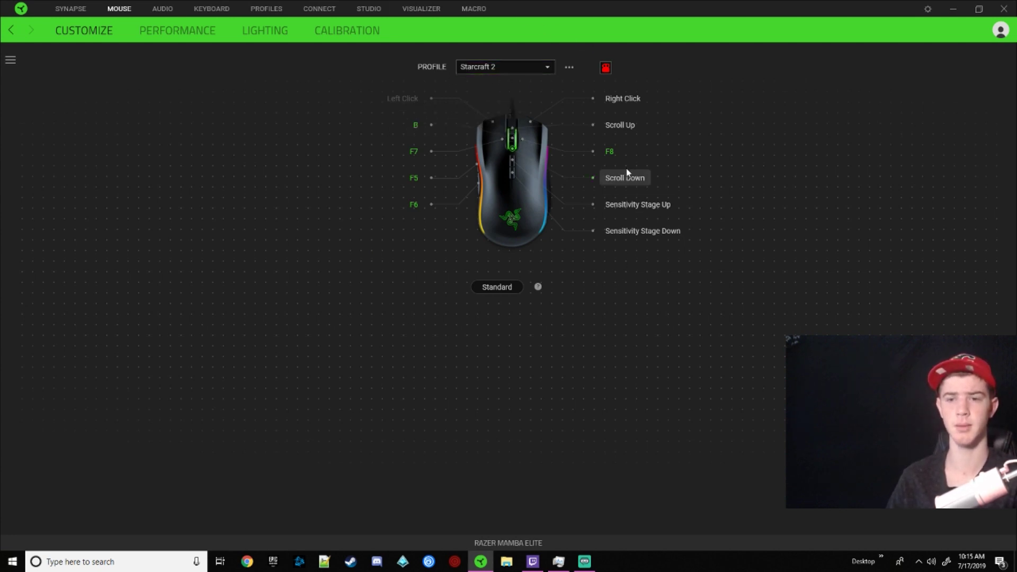
# - Check Starcraft 2's linked games, then reselect Starcraft 2 on the mouse page
pyautogui.click(606, 67)
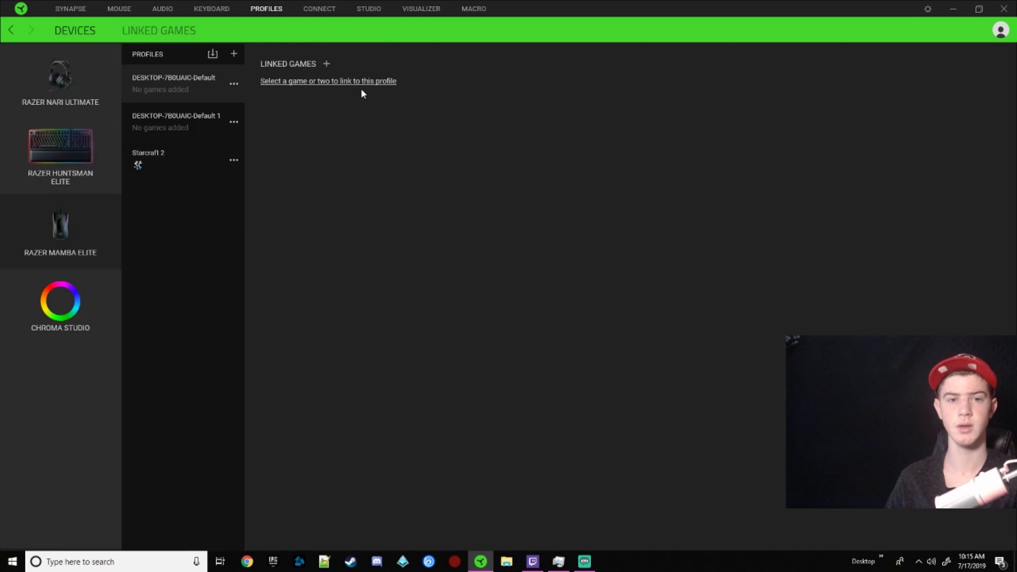
pyautogui.click(180, 156)
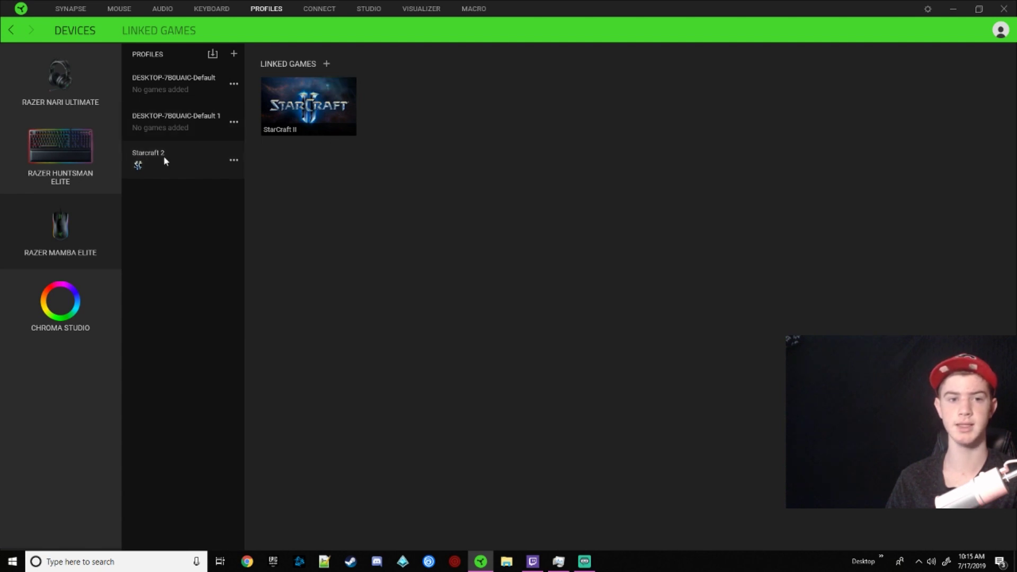
pyautogui.click(116, 9)
pyautogui.click(495, 66)
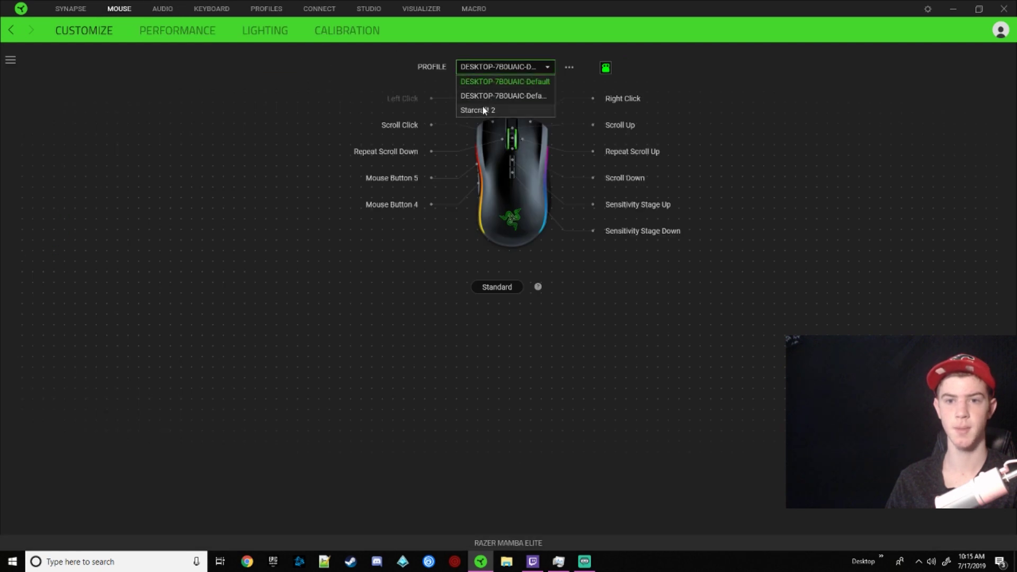
pyautogui.click(483, 108)
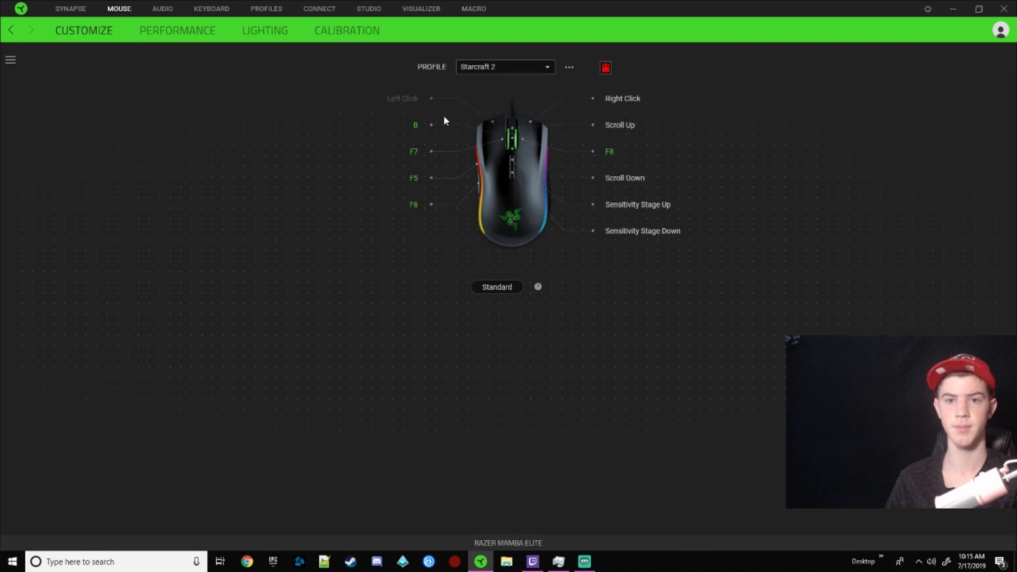
# - Look over the headset's profile list, keeping the Gameing profile
pyautogui.click(162, 9)
pyautogui.click(510, 68)
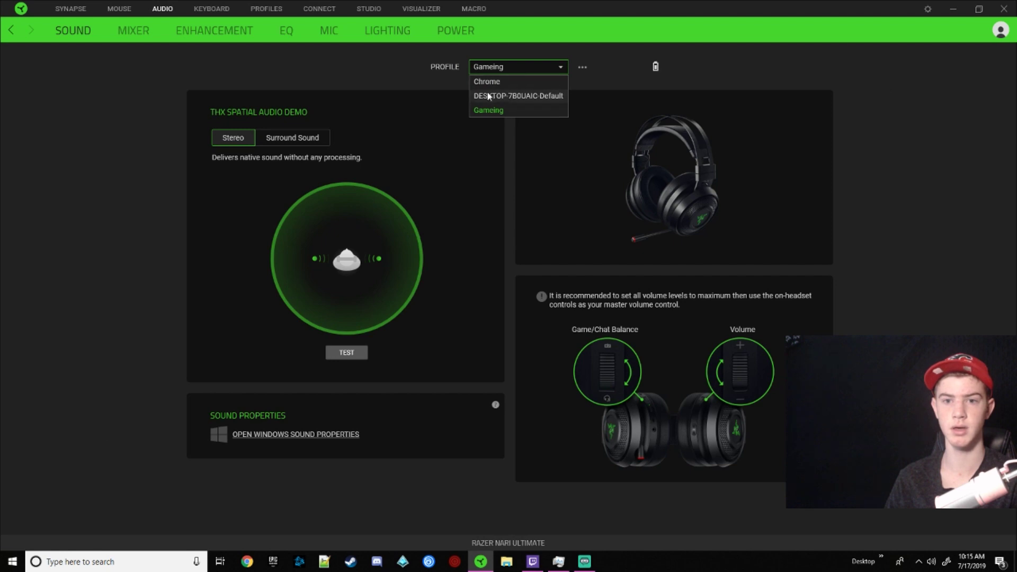
pyautogui.click(489, 67)
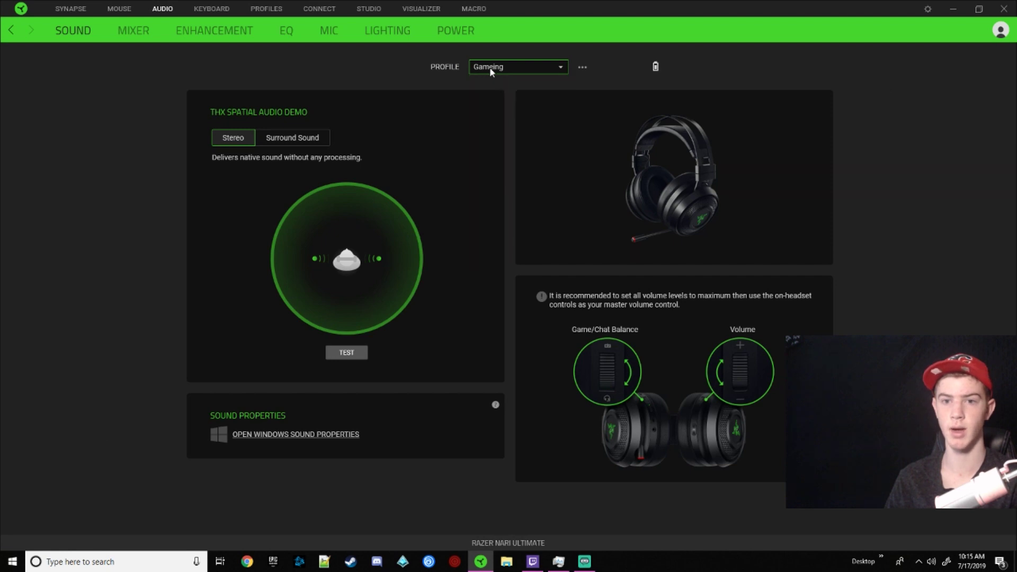
# - Show the Razer Mamba Elite's profiles and view StarCraft II linked to Starcraft 2
pyautogui.click(120, 10)
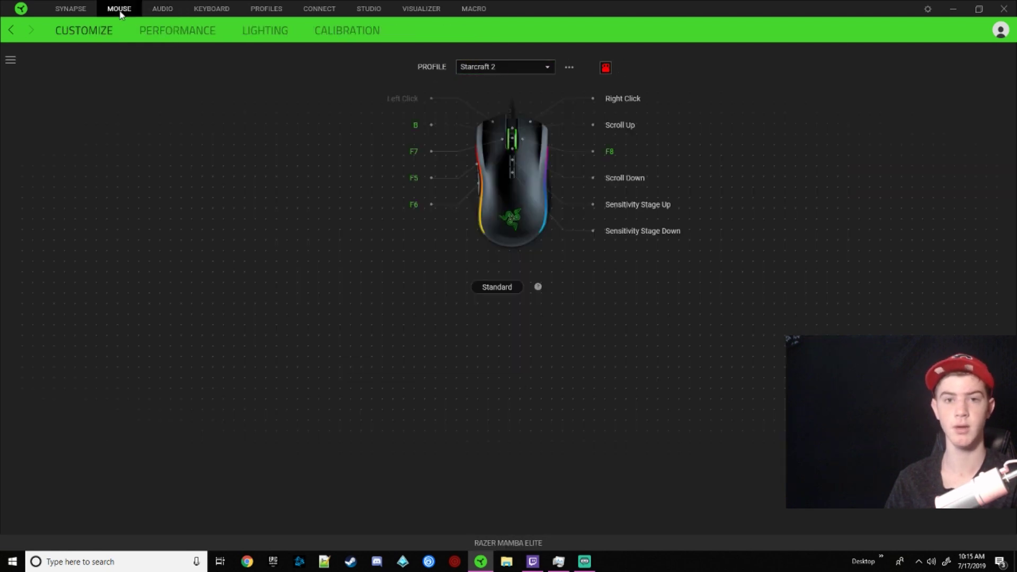
pyautogui.click(267, 9)
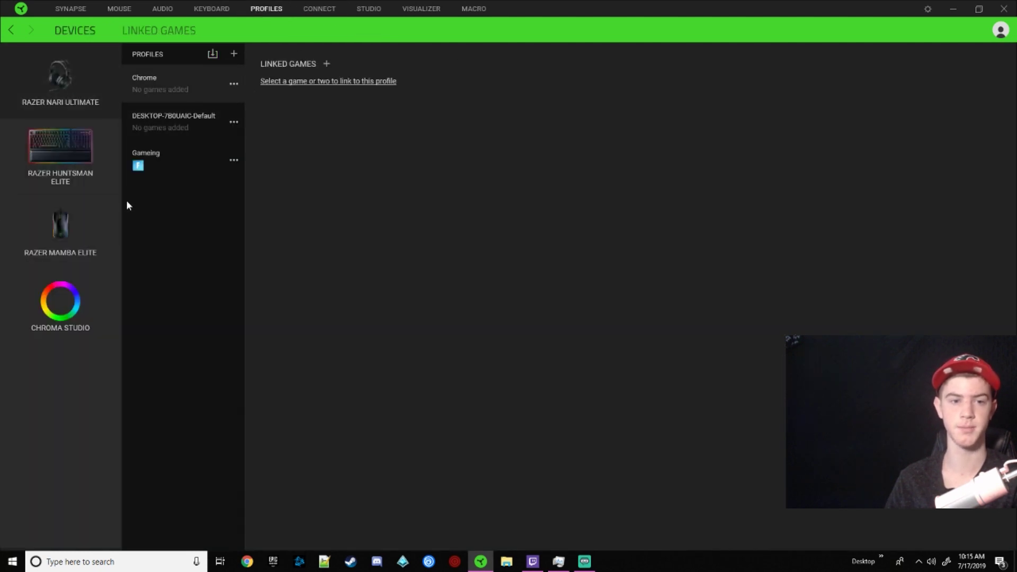
pyautogui.click(74, 201)
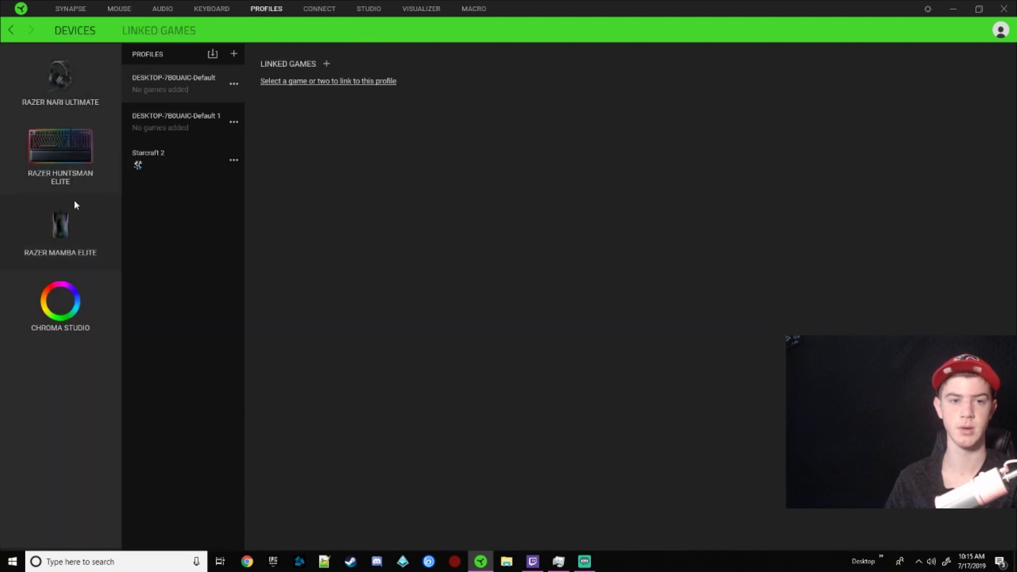
pyautogui.click(180, 167)
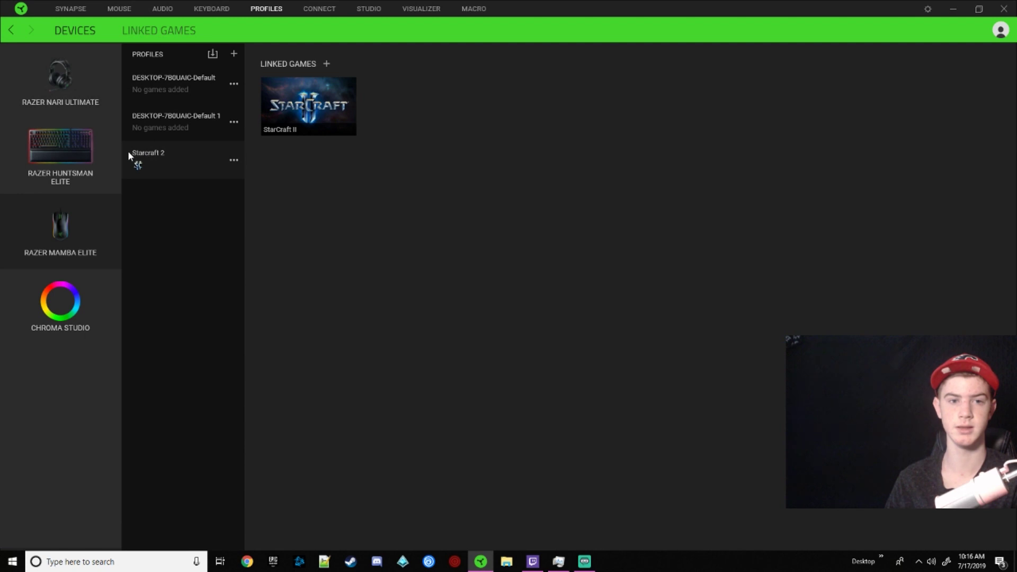
# - Link Diablo III to the Mamba Elite's second default profile
pyautogui.click(174, 127)
pyautogui.click(327, 65)
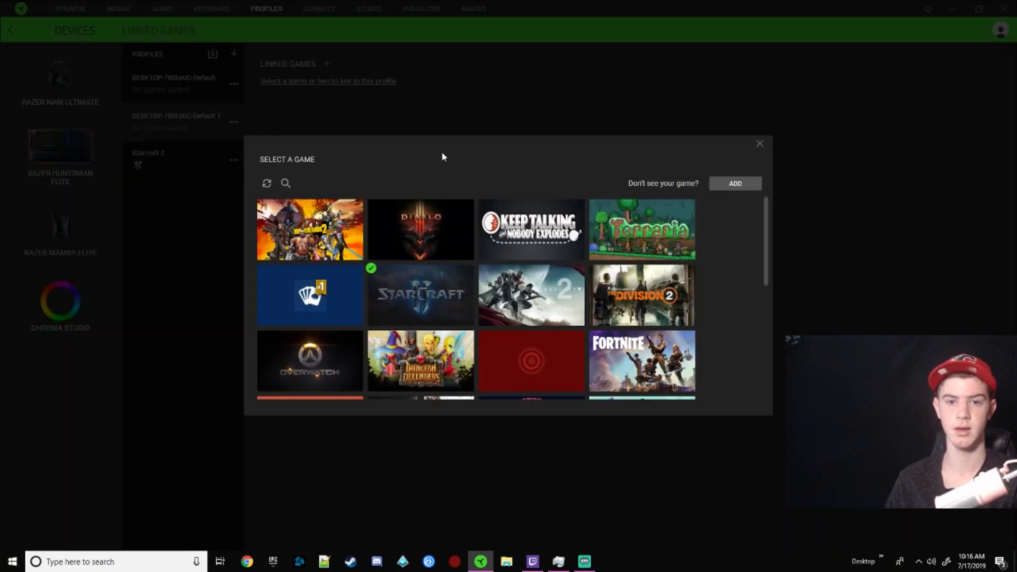
pyautogui.click(419, 229)
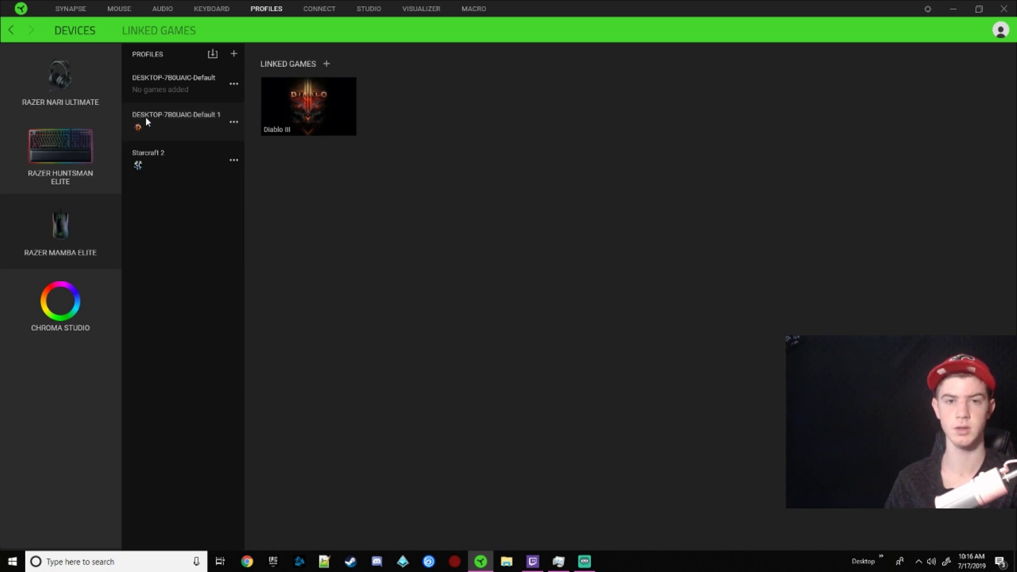
# - Rename the profile to diablo
pyautogui.moveTo(283, 96)
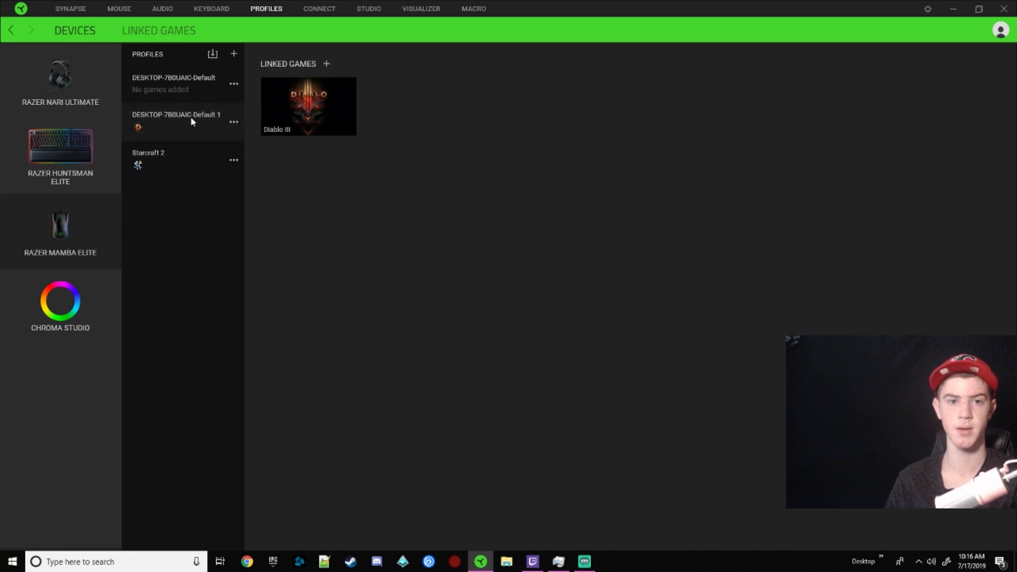
pyautogui.click(234, 123)
pyautogui.click(254, 141)
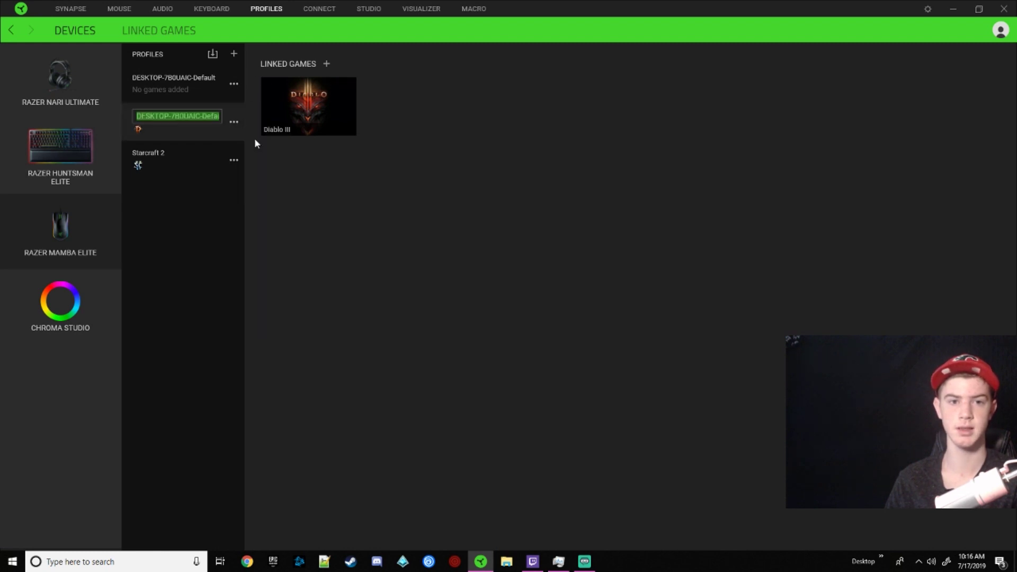
pyautogui.write('diablo')
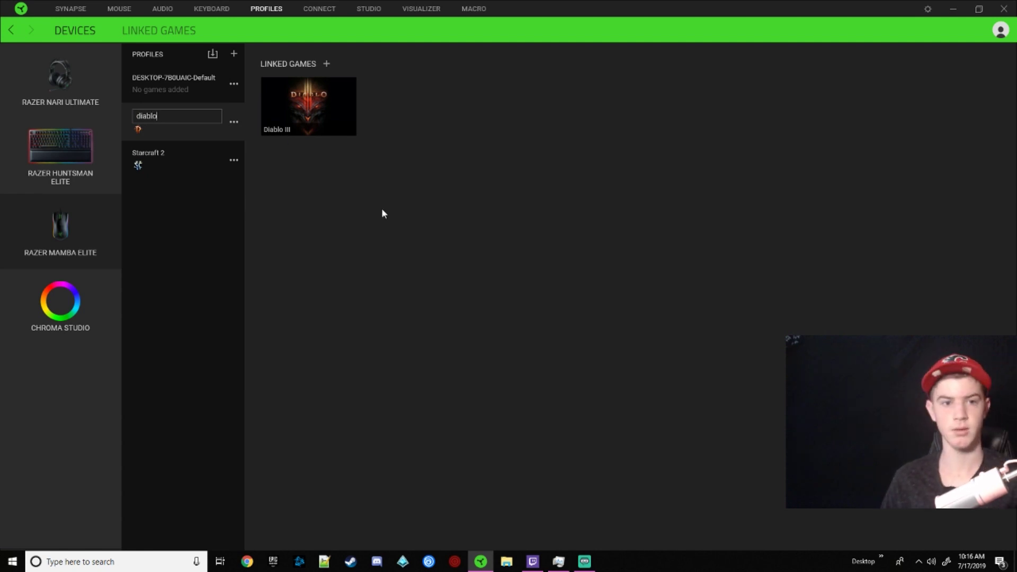
pyautogui.press('Return')
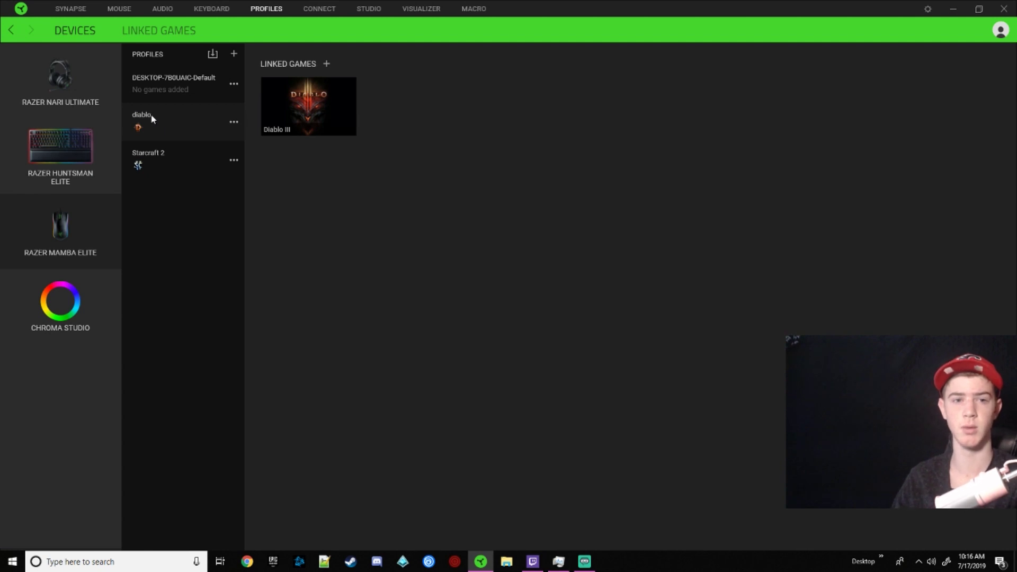
pyautogui.click(117, 9)
# - On the diablo profile, bind Mouse Button 5 to the F key and save
pyautogui.click(500, 66)
pyautogui.click(506, 92)
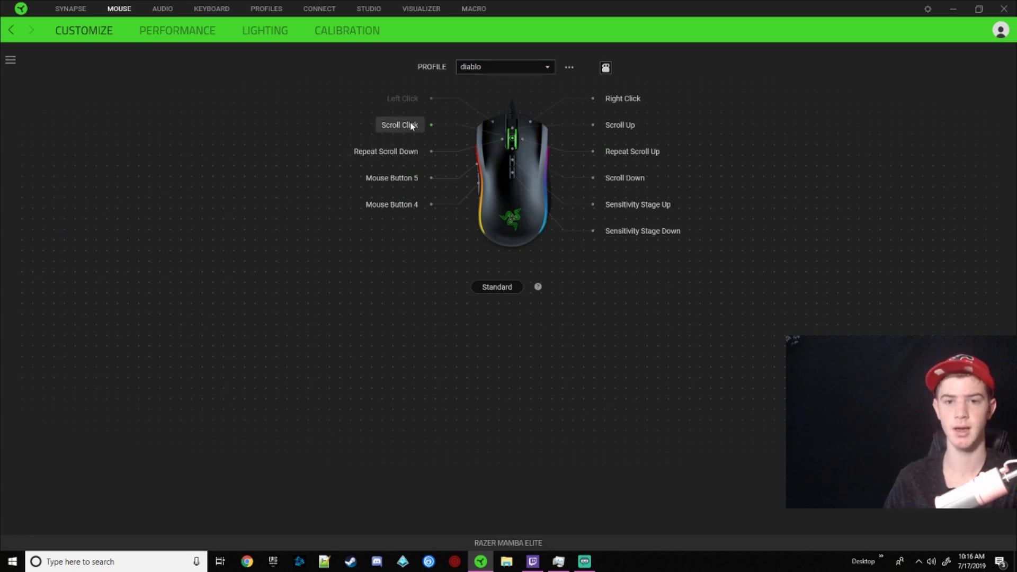
pyautogui.click(415, 180)
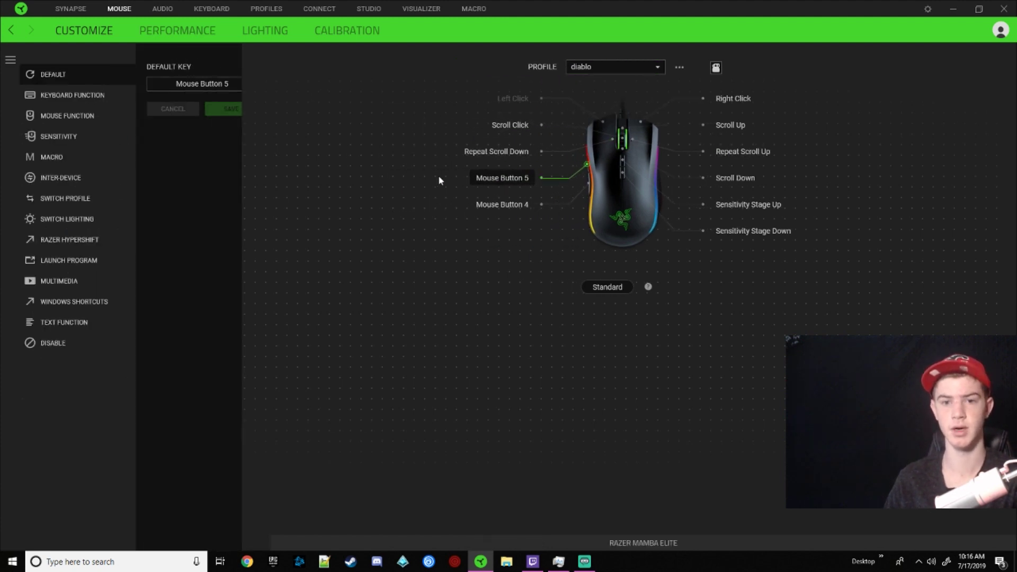
pyautogui.click(85, 99)
pyautogui.press('f')
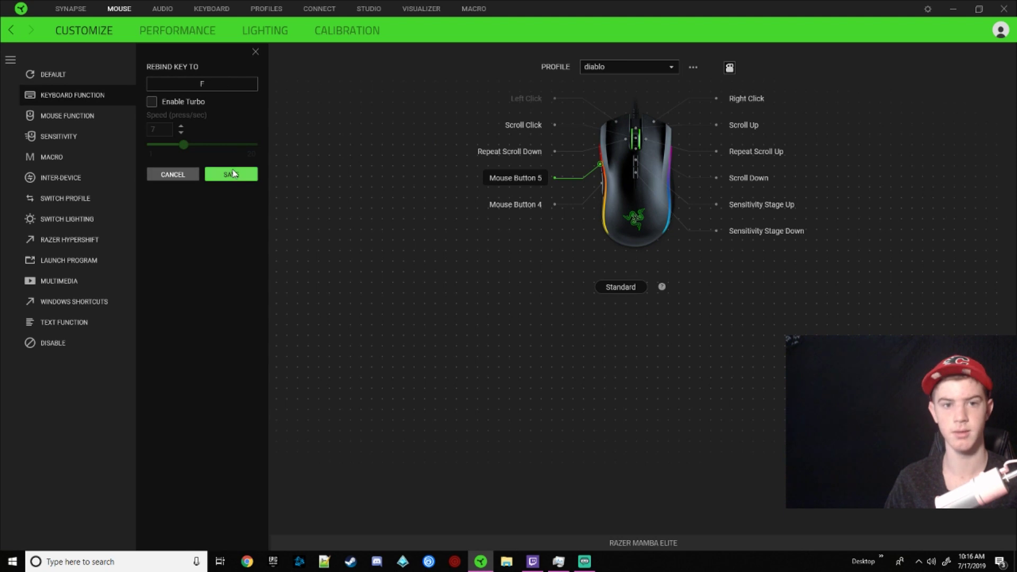
pyautogui.click(231, 174)
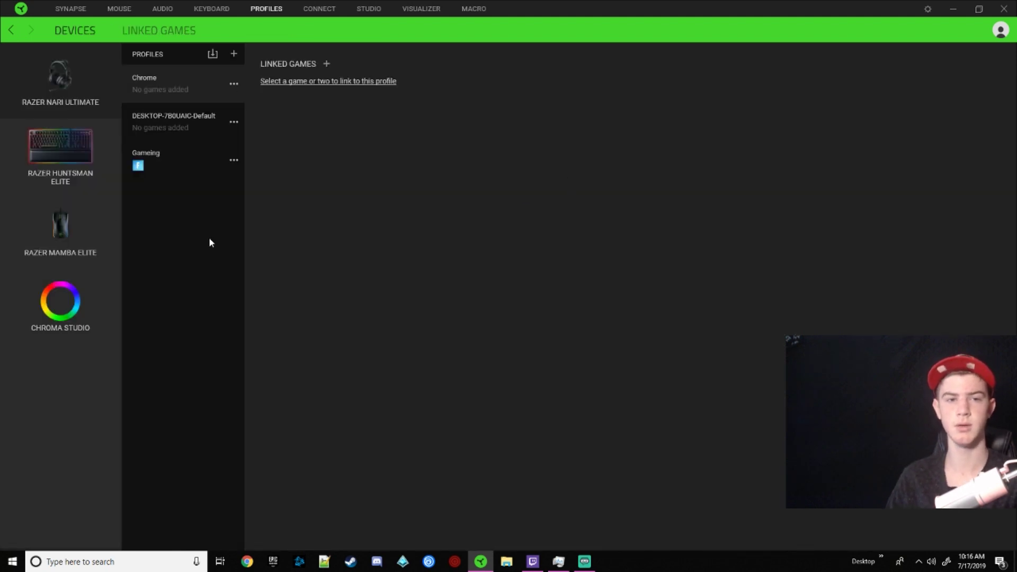
# - Browse the device tiles and review the Nari Ultimate's Gameing and Chrome linked games
pyautogui.click(74, 178)
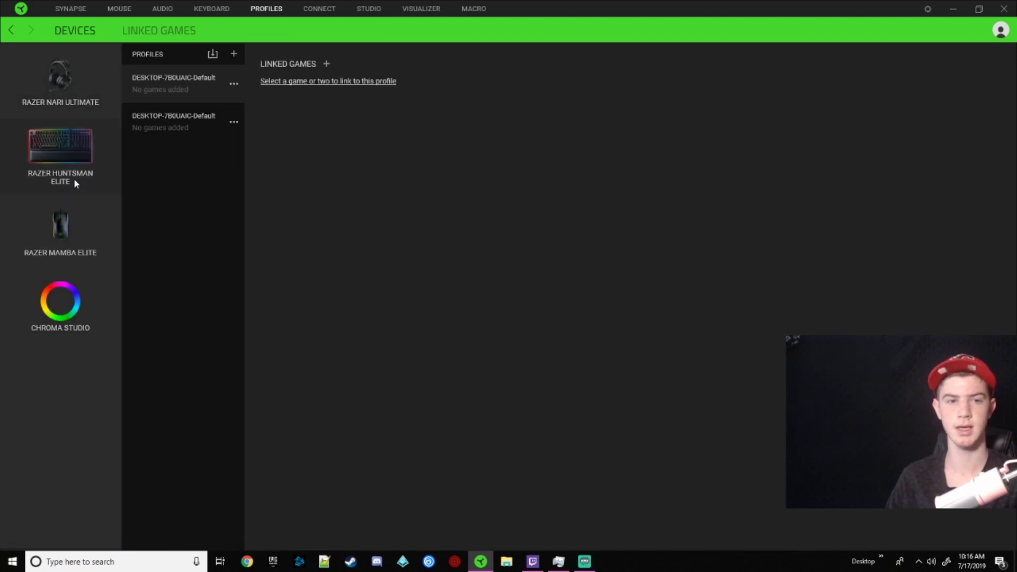
pyautogui.click(64, 217)
pyautogui.click(60, 302)
pyautogui.click(80, 125)
pyautogui.click(61, 79)
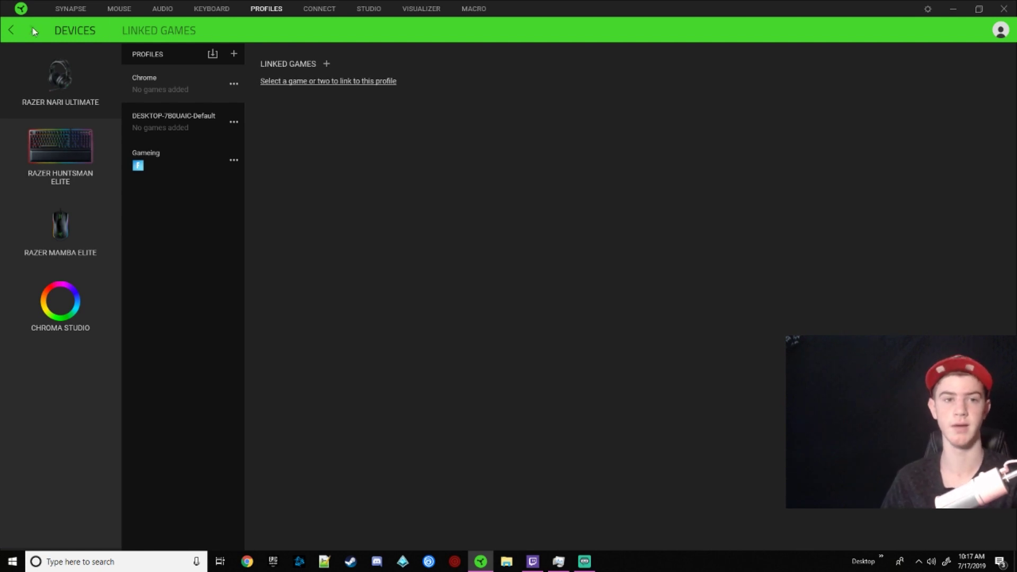
pyautogui.click(50, 180)
pyautogui.click(65, 100)
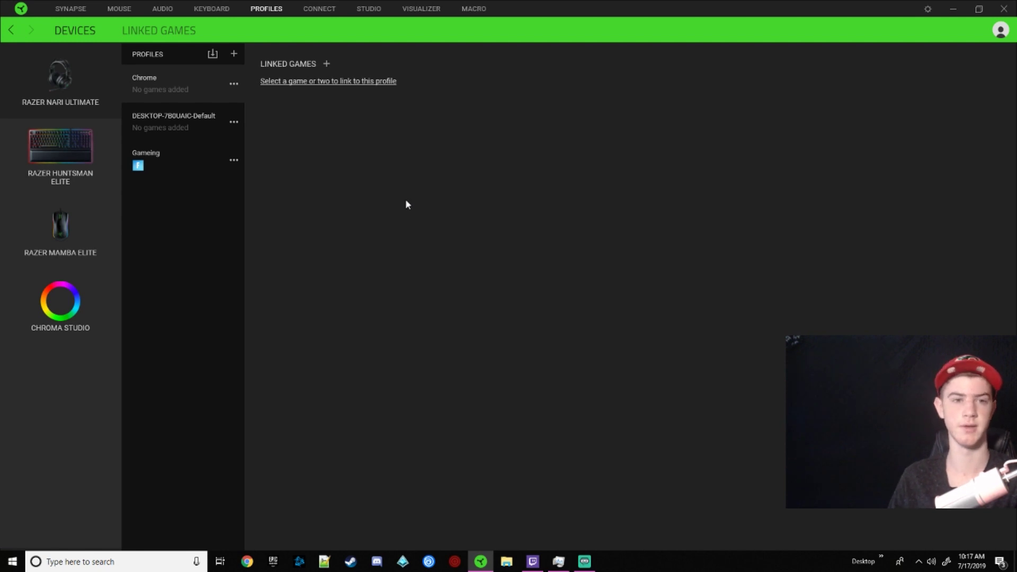
pyautogui.click(178, 166)
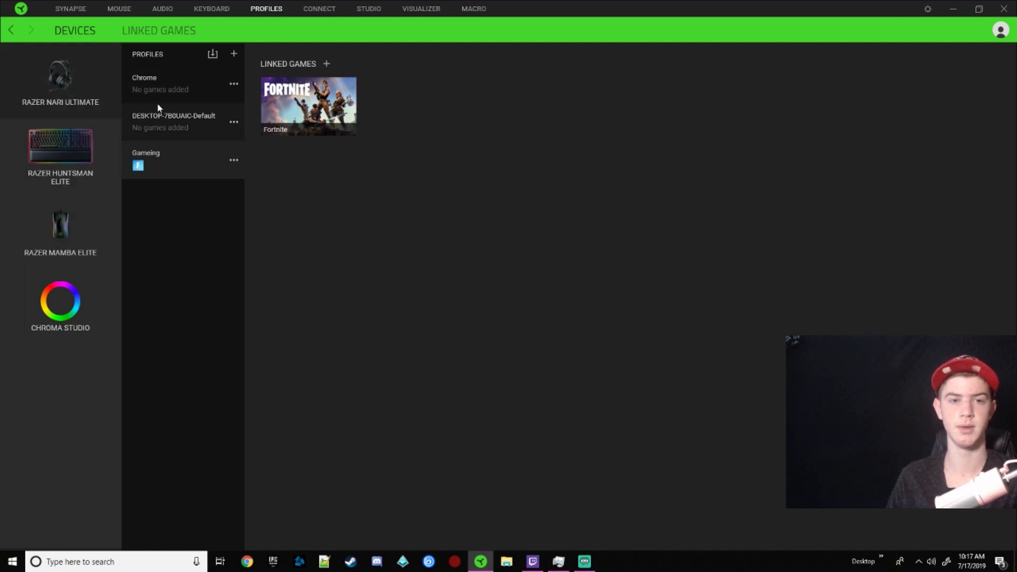
pyautogui.click(172, 101)
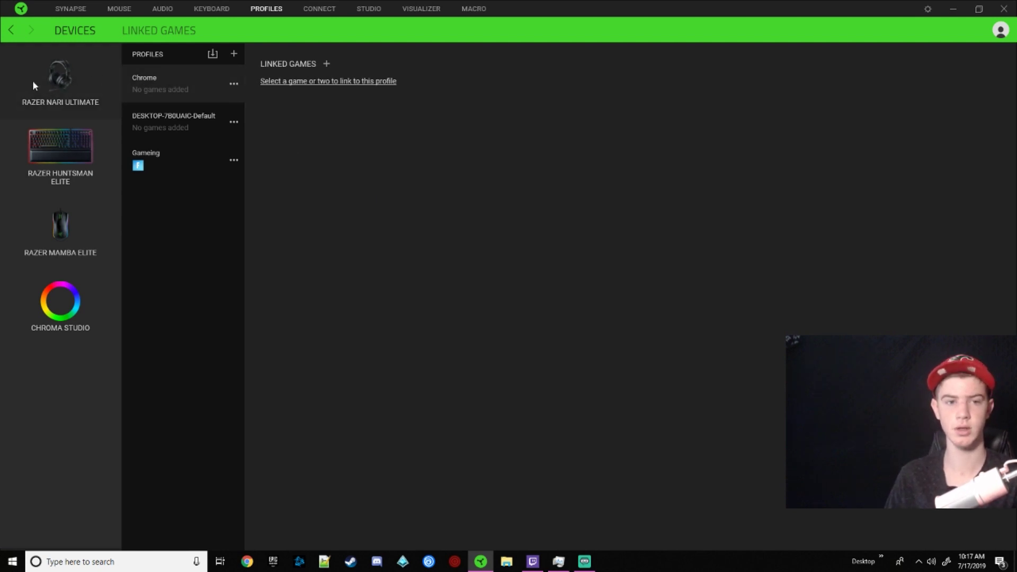
# - Review Huntsman Elite and Mamba Elite profiles, diablo's linked games, then Chroma Studio's effects
pyautogui.click(67, 127)
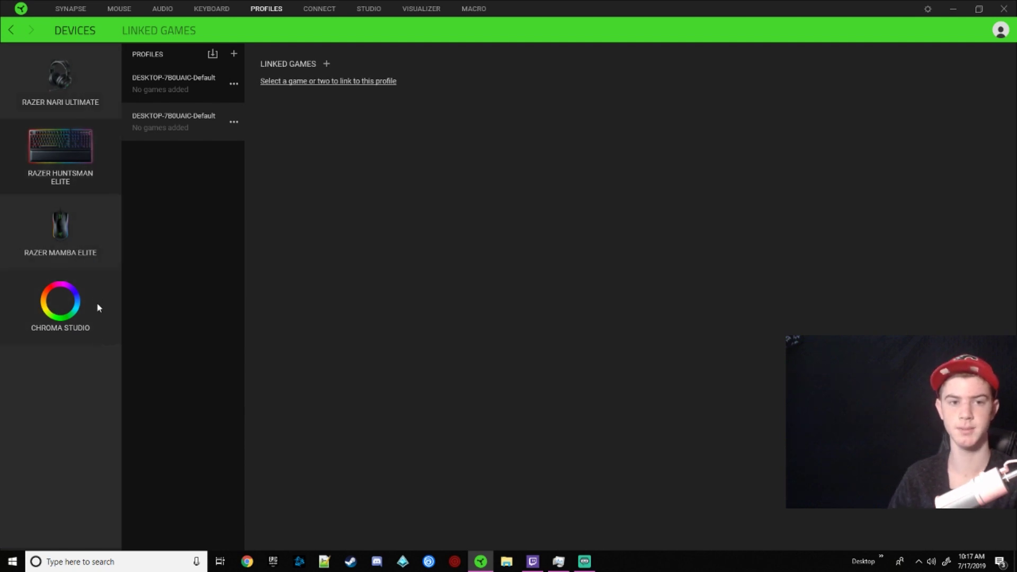
pyautogui.click(85, 231)
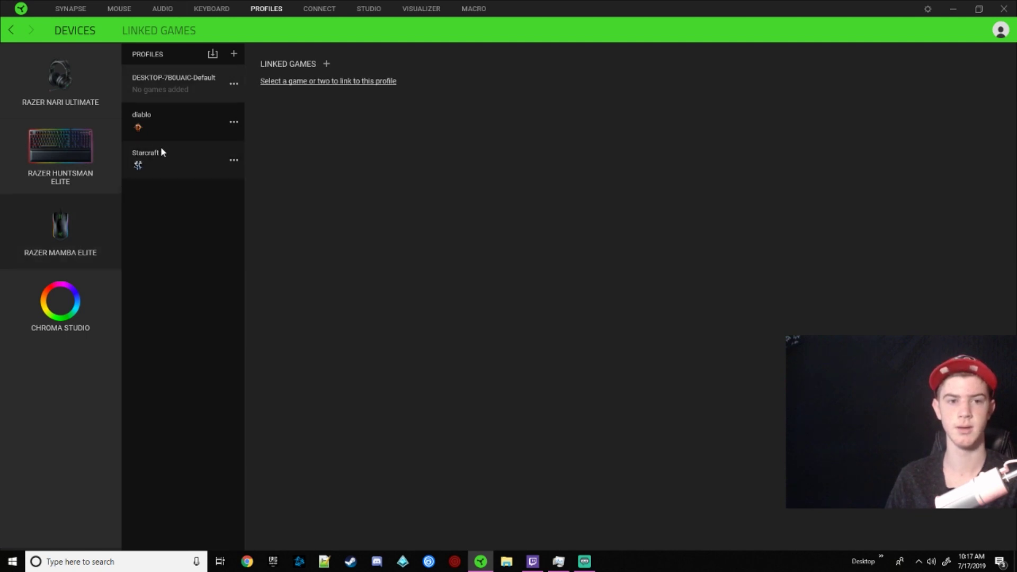
pyautogui.click(151, 118)
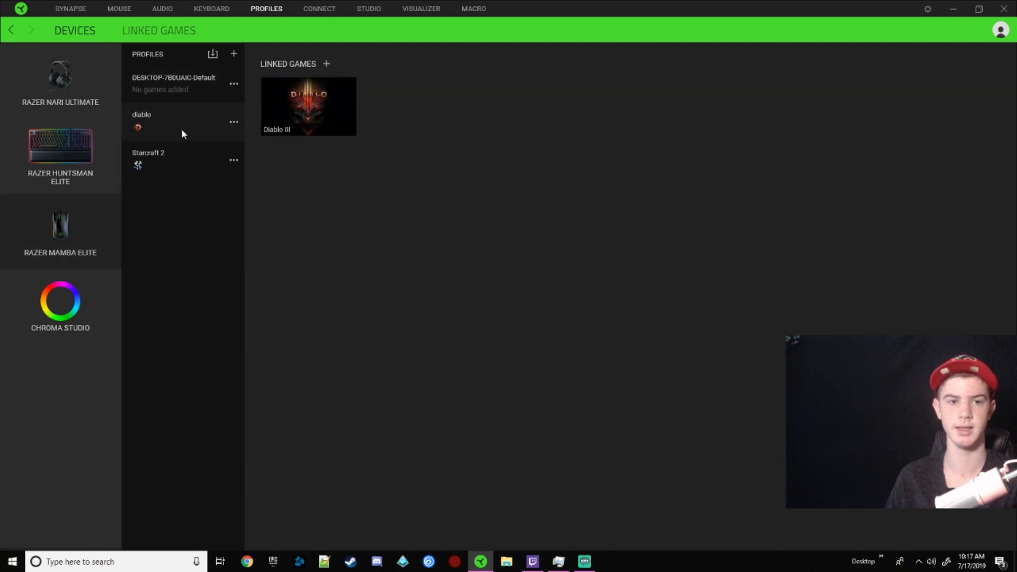
pyautogui.click(87, 292)
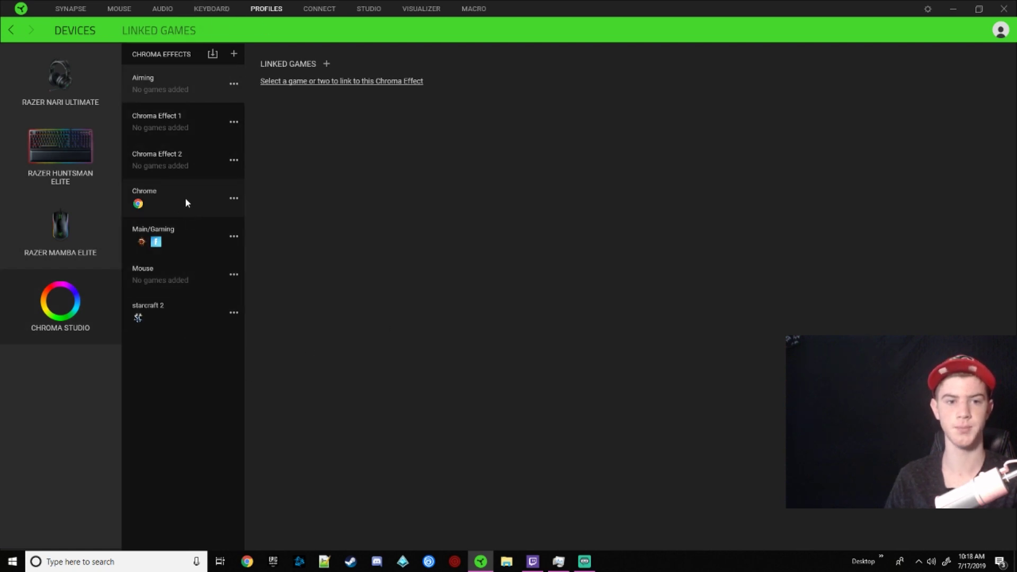
# - Check linked games for Chrome and starcraft 2, then open Main/Gaming in the Studio editor
pyautogui.click(134, 196)
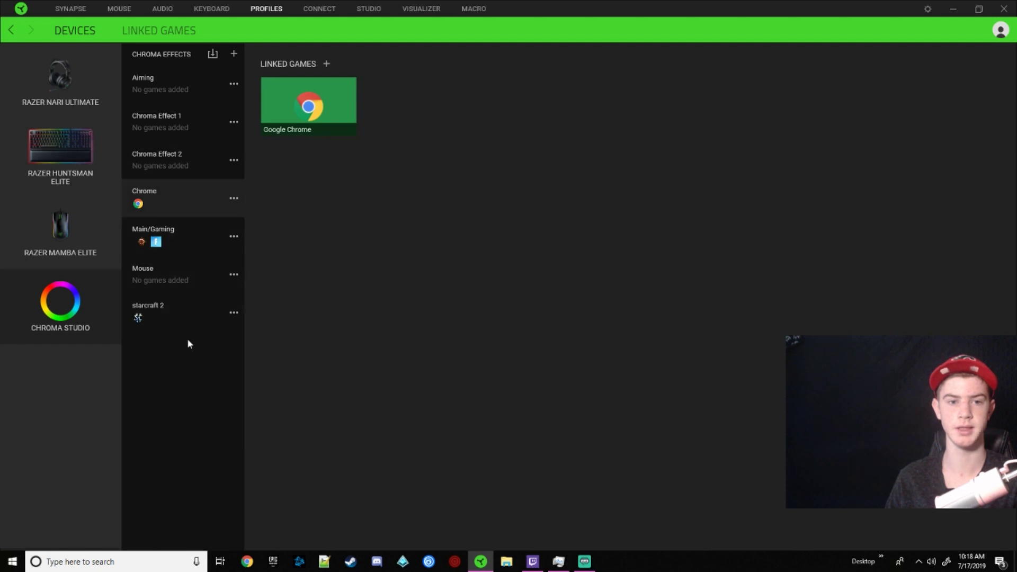
pyautogui.click(173, 306)
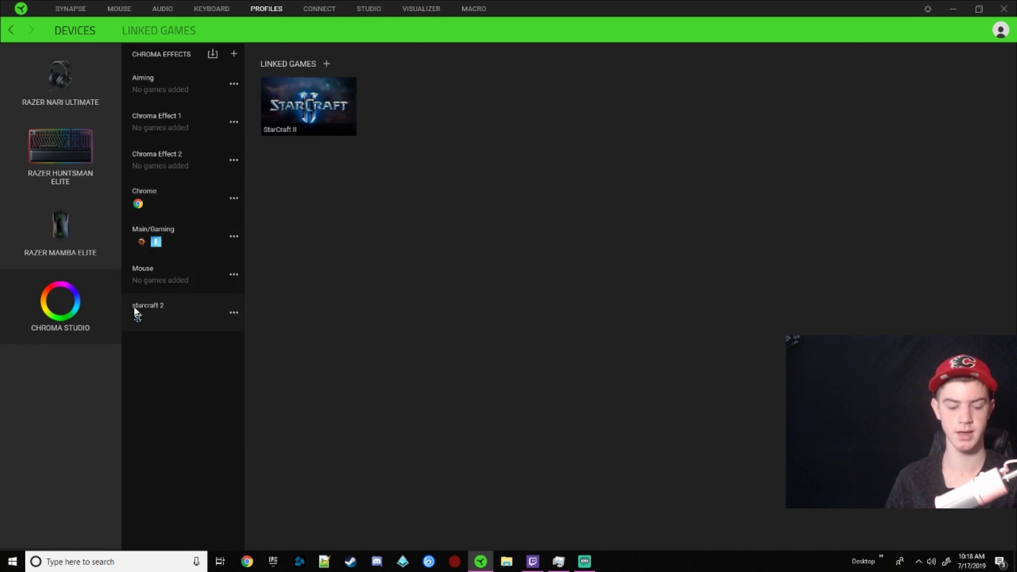
pyautogui.click(153, 203)
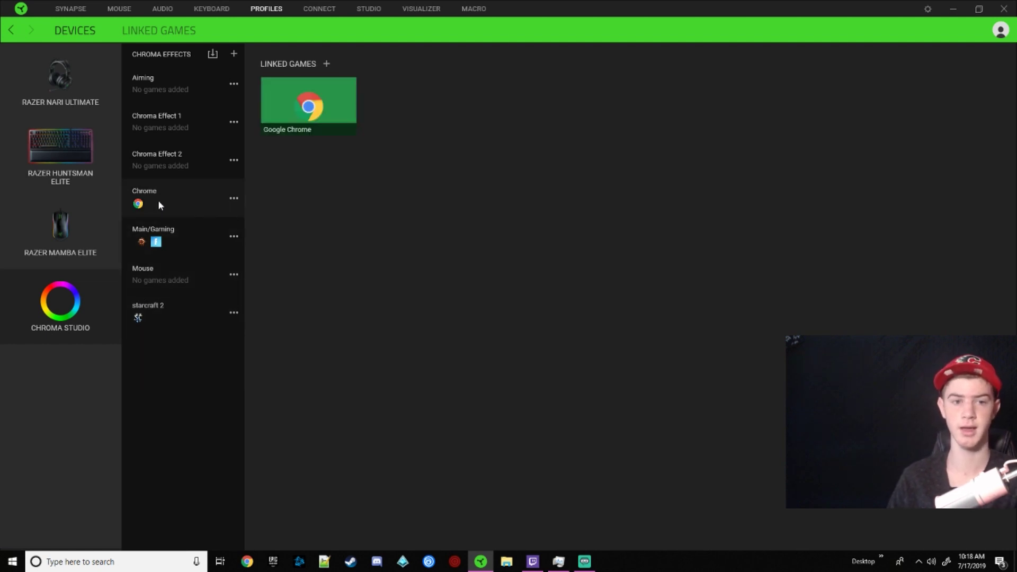
pyautogui.click(185, 229)
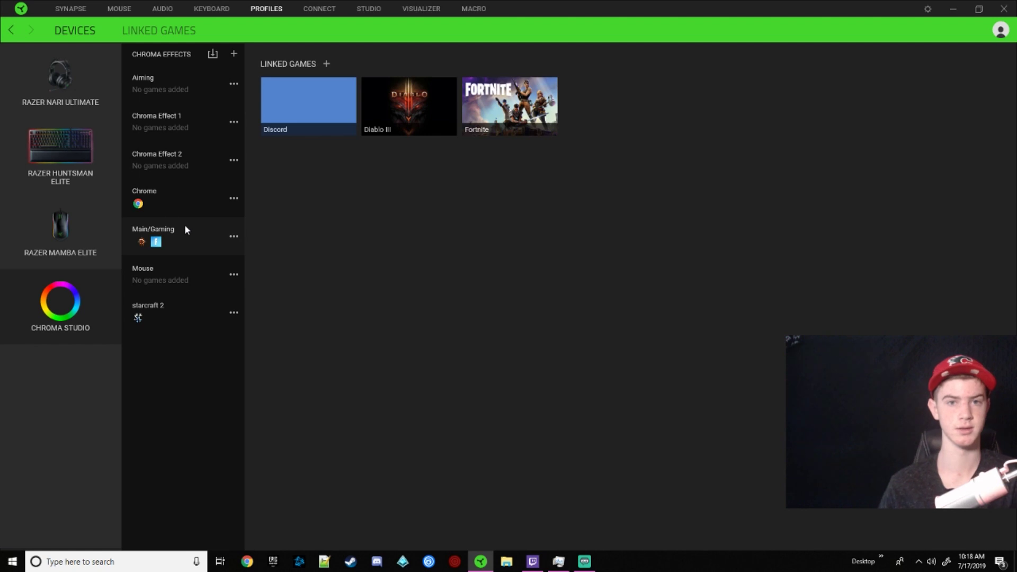
pyautogui.doubleClick(185, 226)
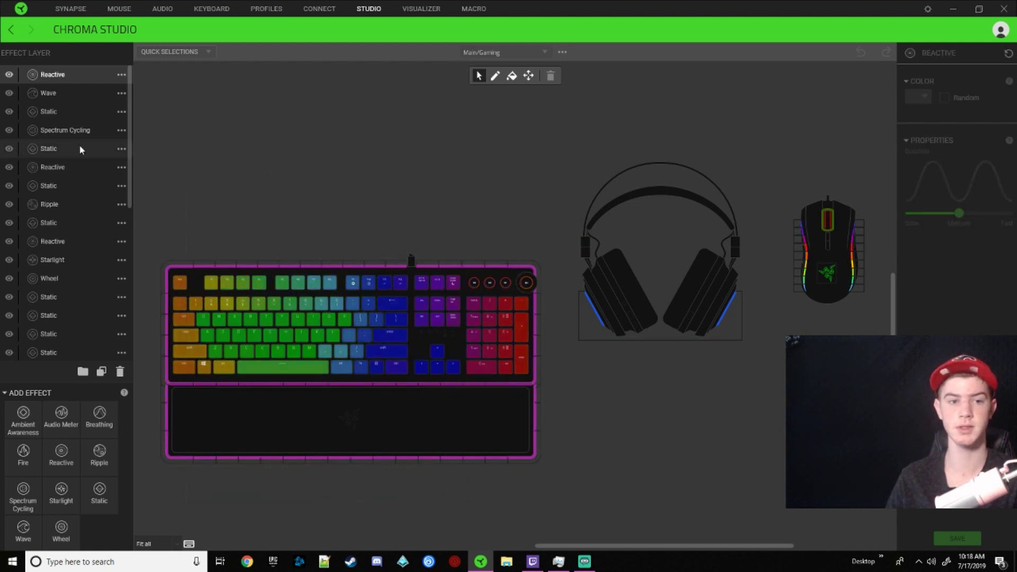
# - Add a new lighting effect from the effect options menu
pyautogui.scroll(-5, 82, 159)
pyautogui.scroll(5, 80, 186)
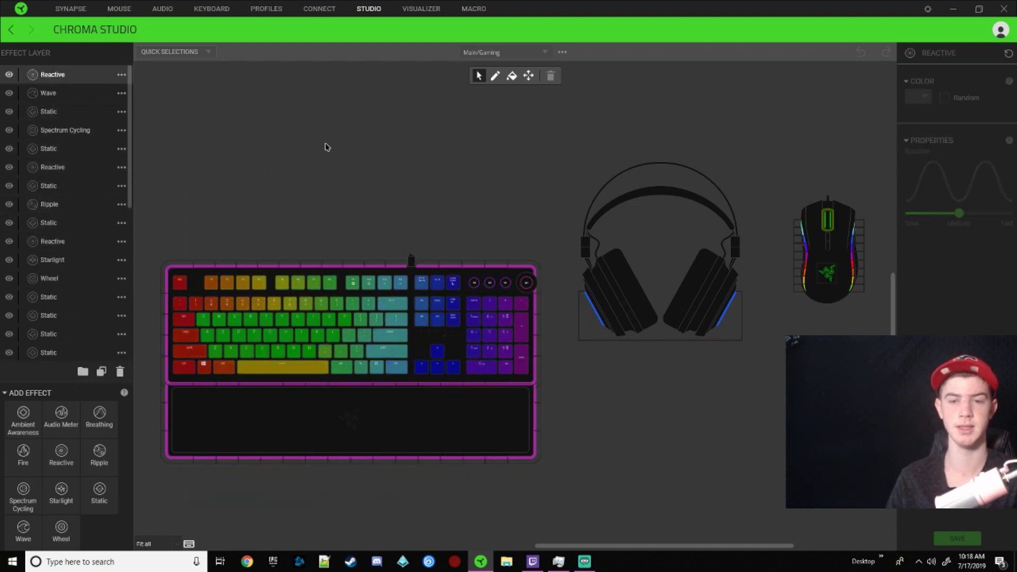
pyautogui.click(488, 52)
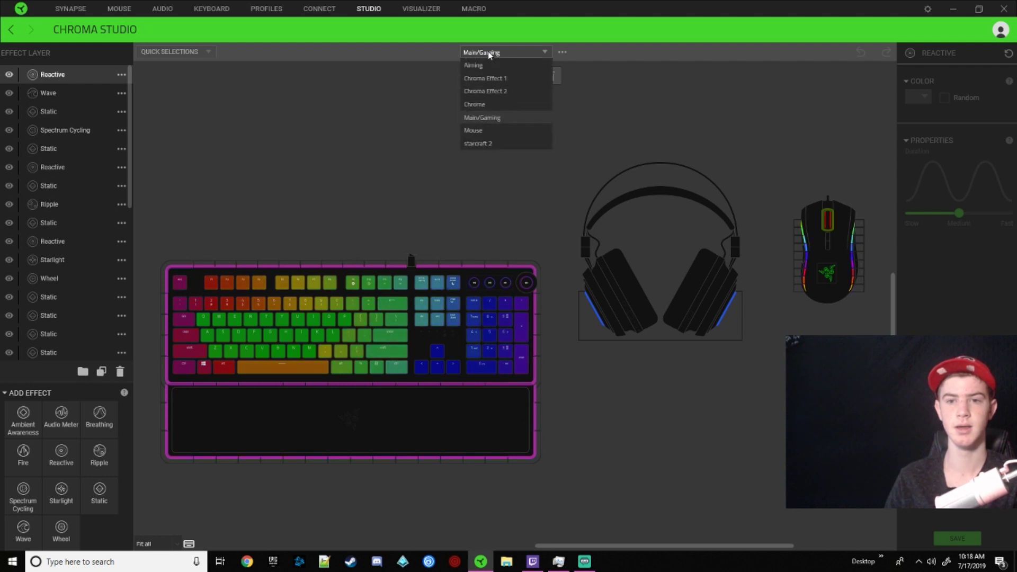
pyautogui.click(563, 52)
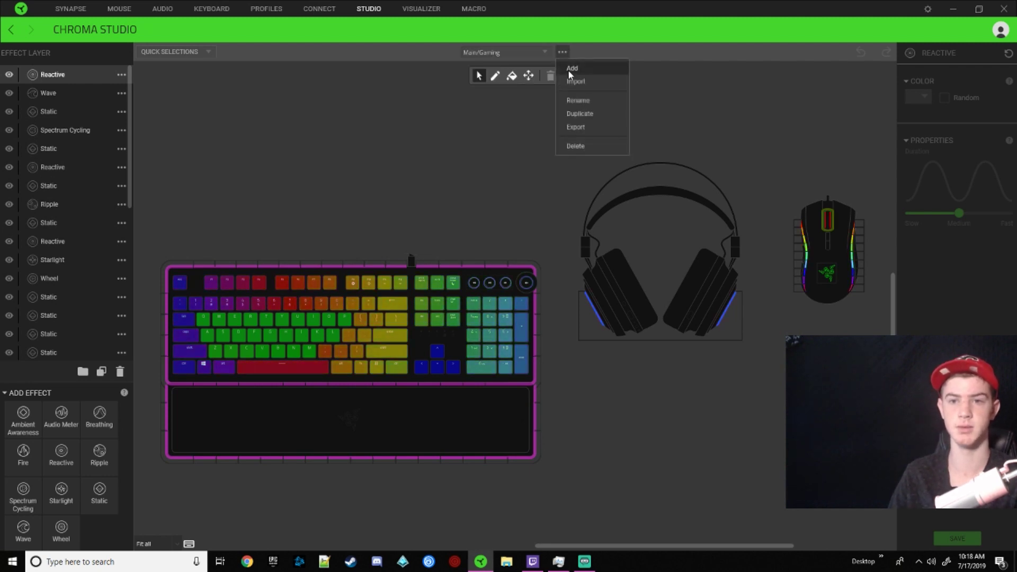
pyautogui.click(571, 69)
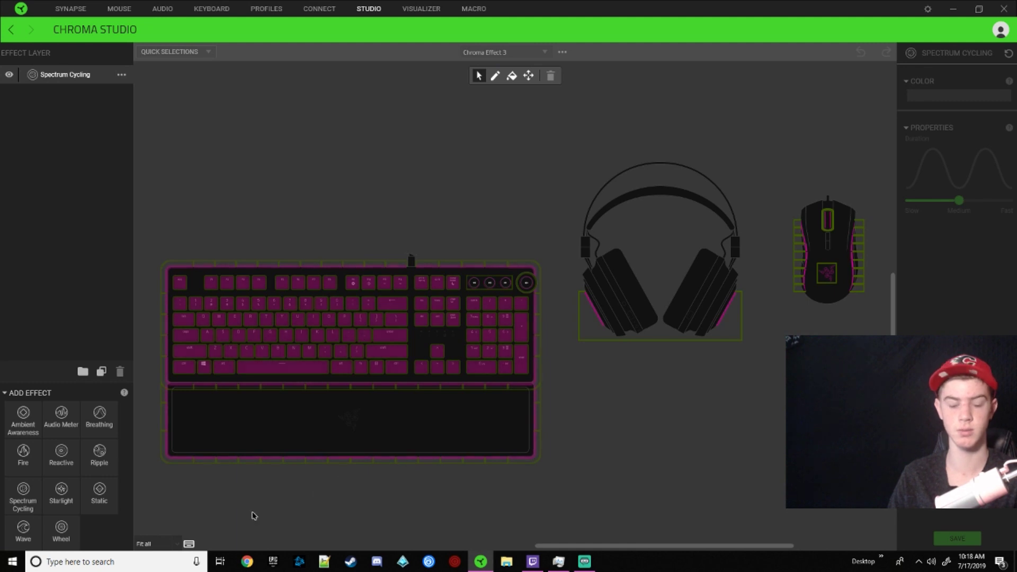
# - Rename the new effect to Youtube
pyautogui.click(514, 55)
pyautogui.click(561, 51)
pyautogui.click(562, 52)
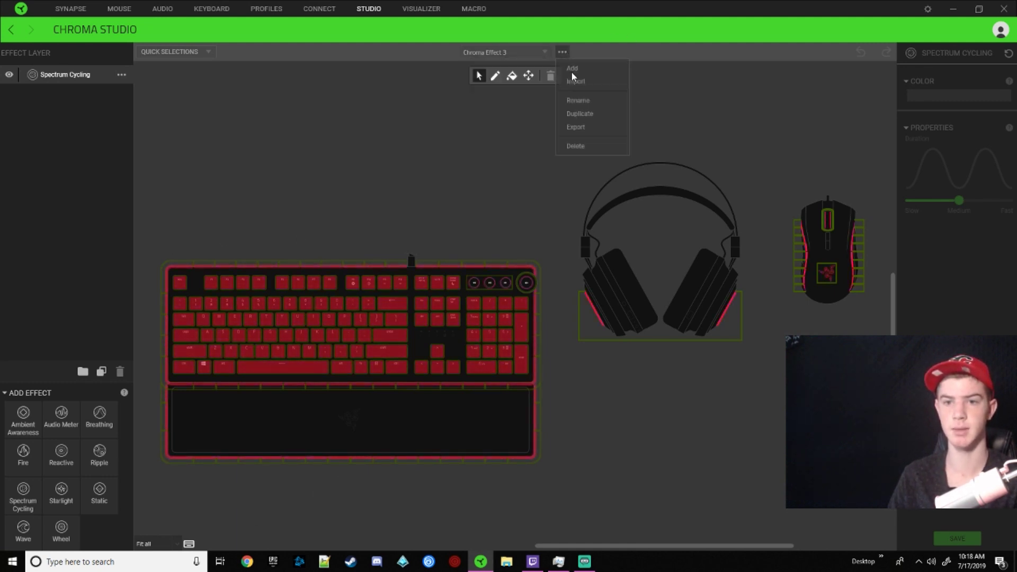
pyautogui.click(566, 103)
pyautogui.press('BackSpace')
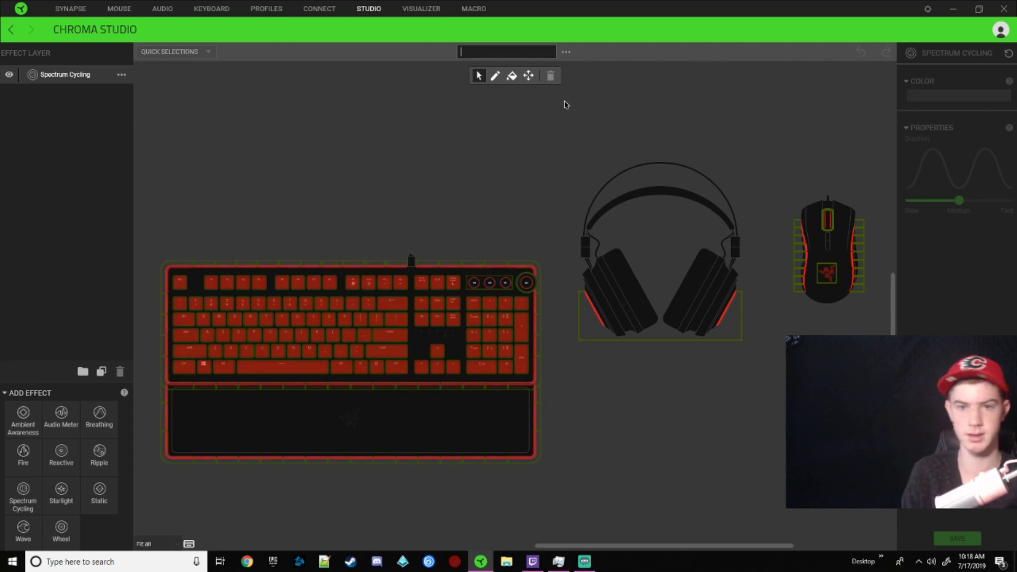
pyautogui.write('Youtu')
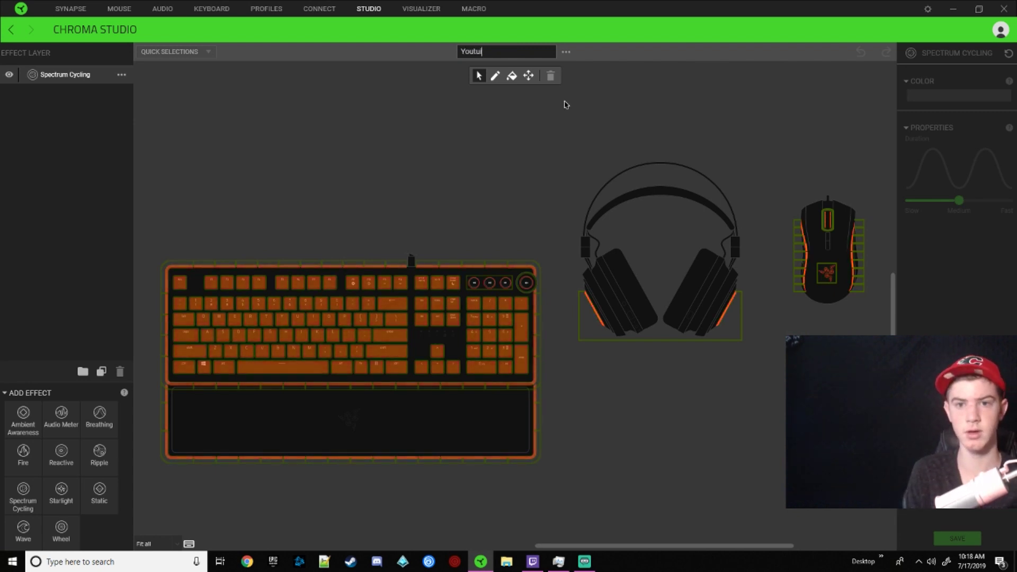
pyautogui.write('be')
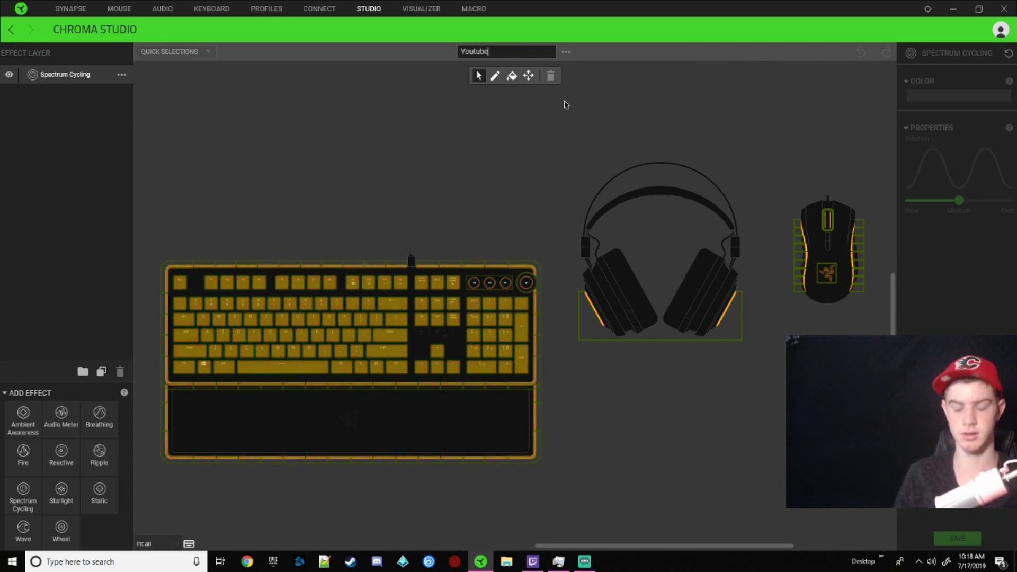
pyautogui.press('Return')
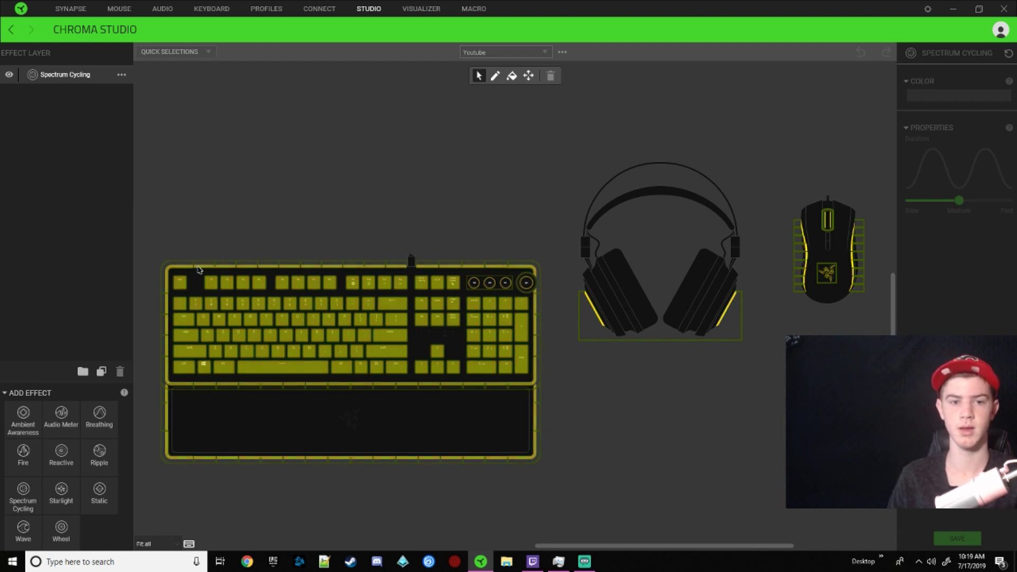
# - Apply a new Wave layer across the whole keyboard and save the Youtube effect
pyautogui.click(10, 76)
pyautogui.click(10, 76)
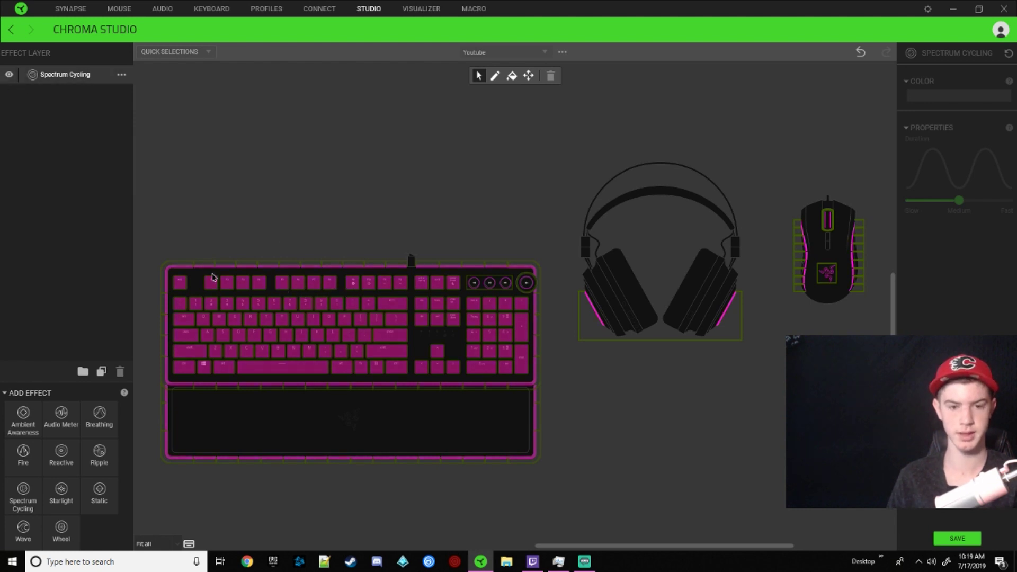
pyautogui.moveTo(185, 251); pyautogui.dragTo(689, 528)
pyautogui.click(254, 207)
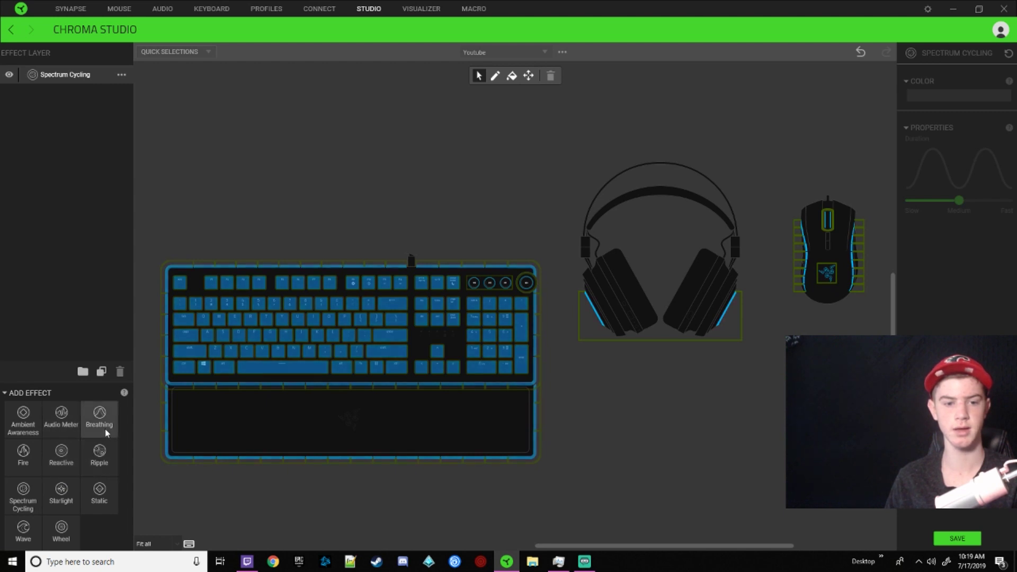
pyautogui.click(27, 527)
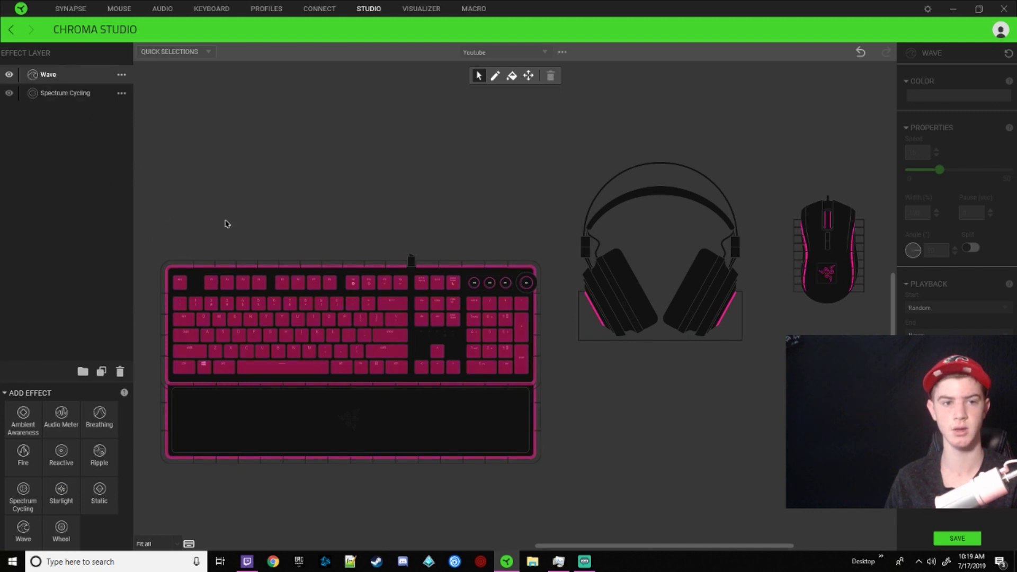
pyautogui.moveTo(226, 224); pyautogui.dragTo(557, 500)
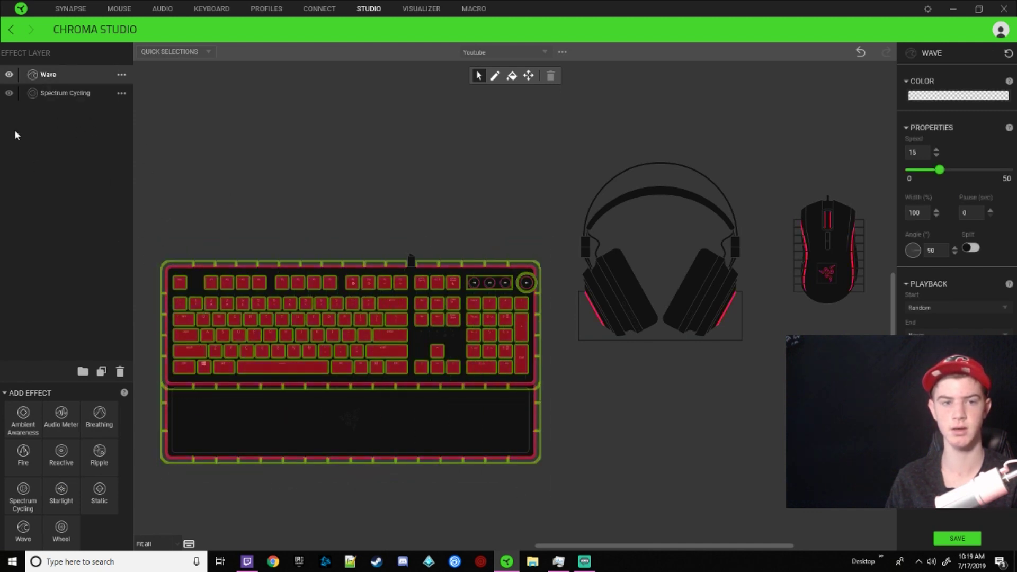
pyautogui.click(956, 539)
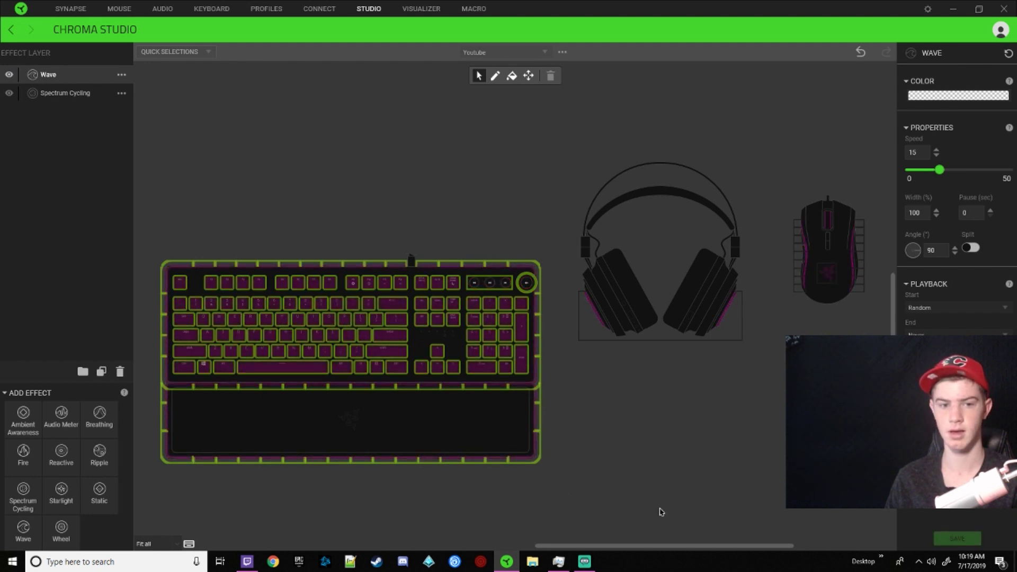
pyautogui.click(268, 416)
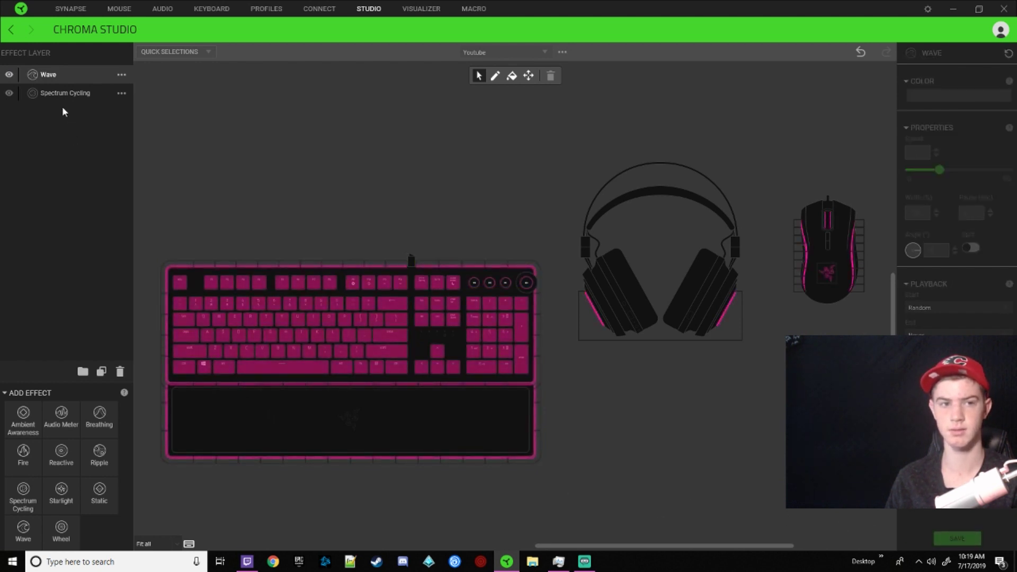
# - Hide the Spectrum Cycling layer and give the Wave a rainbow colour pattern
pyautogui.click(9, 93)
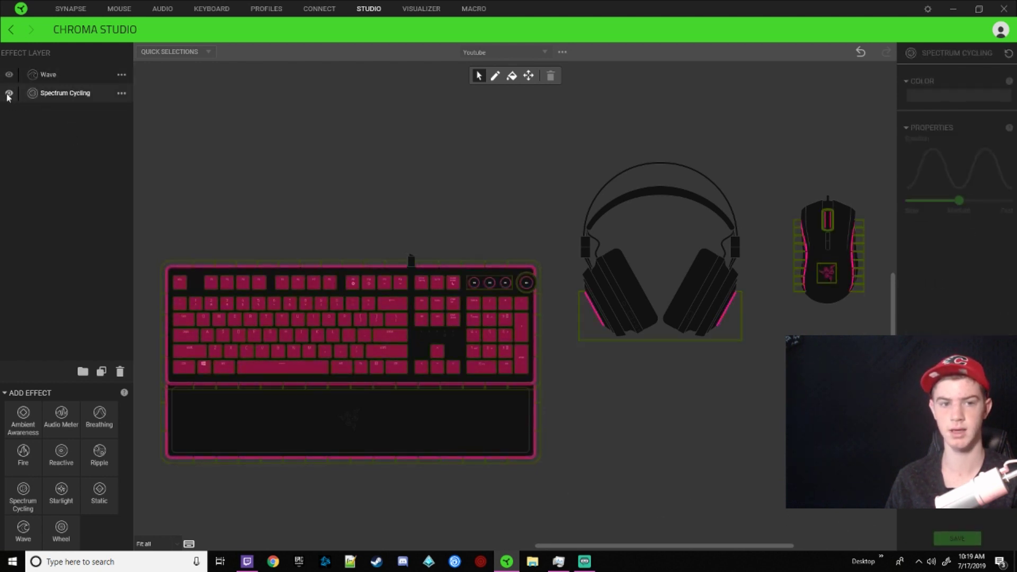
pyautogui.click(42, 75)
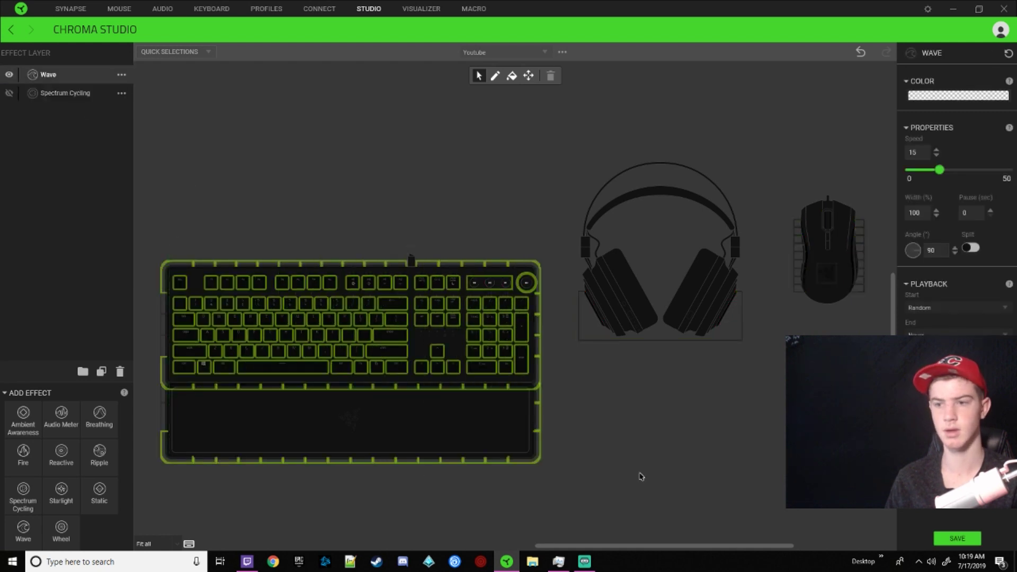
pyautogui.click(935, 96)
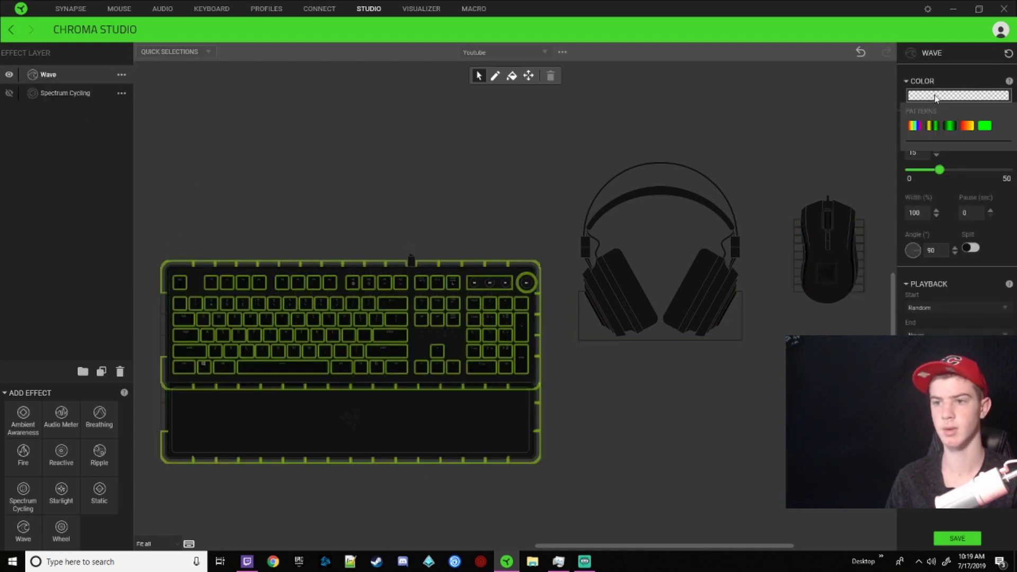
pyautogui.click(914, 126)
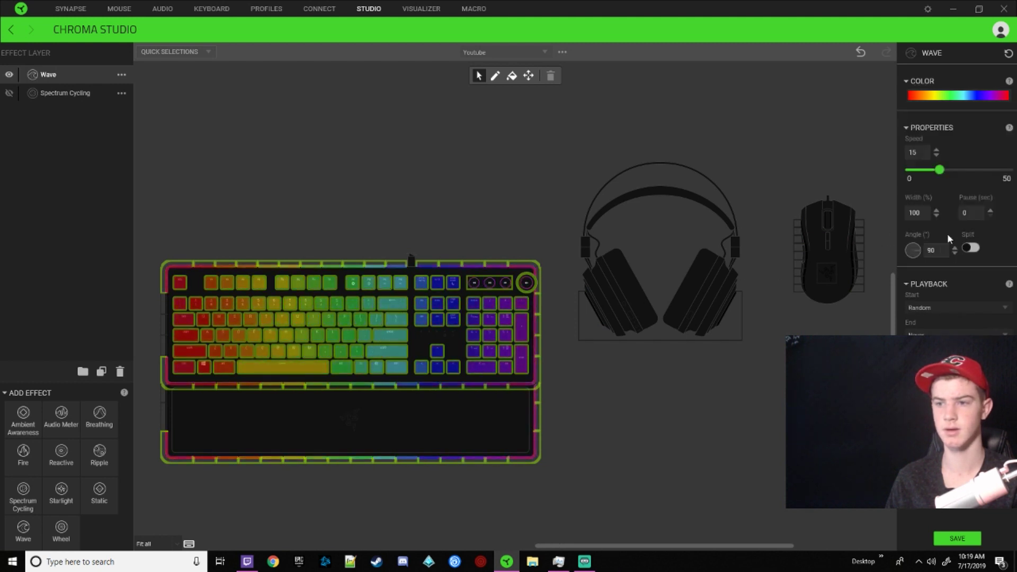
# - Set the Wave to speed 4 and angle 31 with Split off, and save
pyautogui.moveTo(939, 170); pyautogui.dragTo(1008, 169)
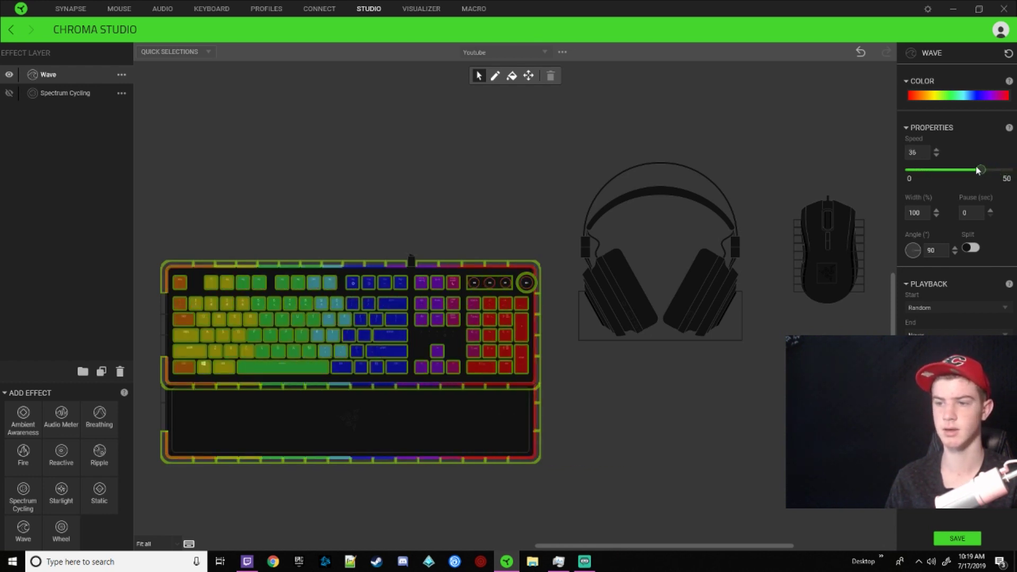
pyautogui.moveTo(1008, 169); pyautogui.dragTo(918, 171)
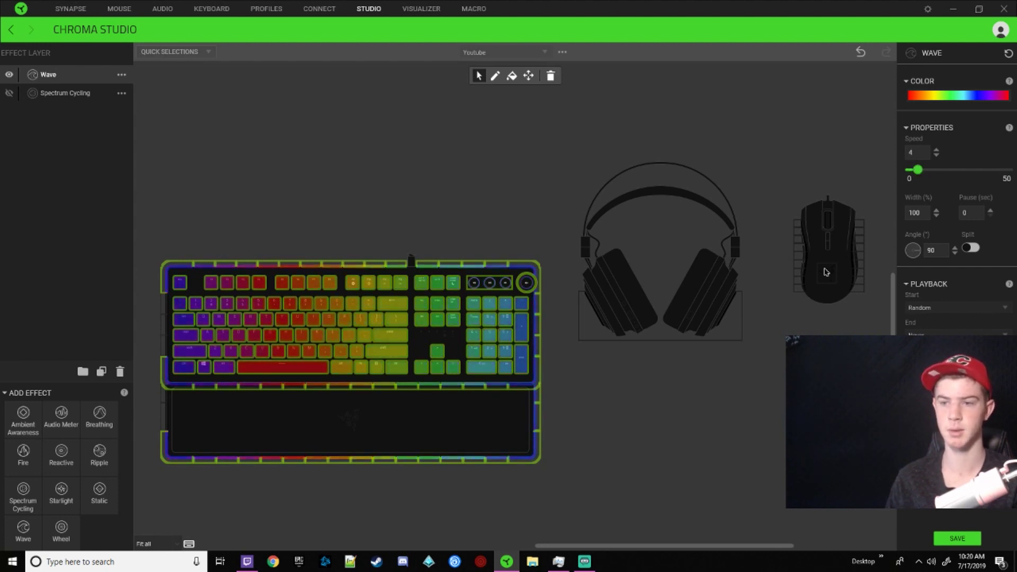
pyautogui.moveTo(914, 253); pyautogui.dragTo(922, 245)
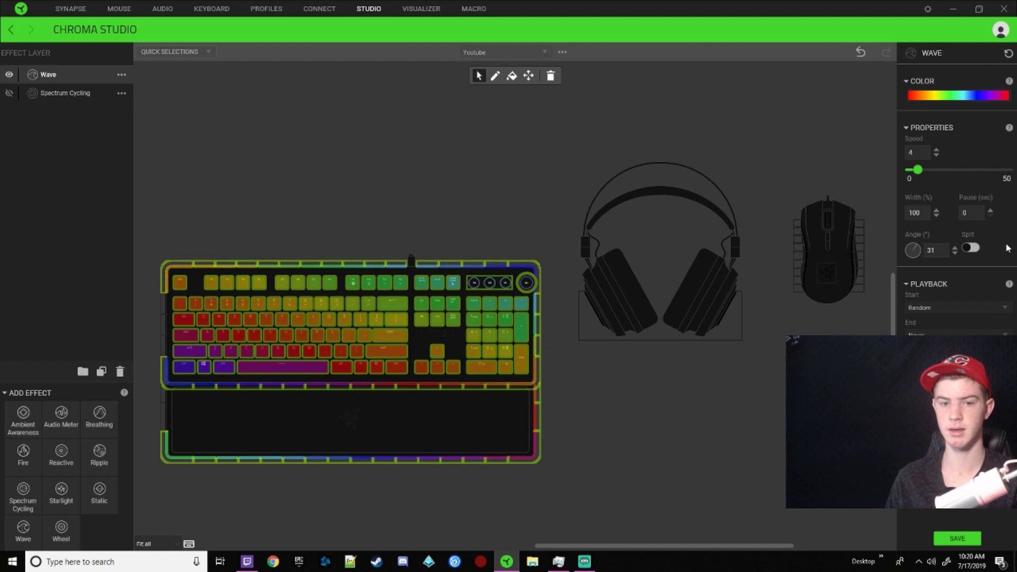
pyautogui.click(970, 250)
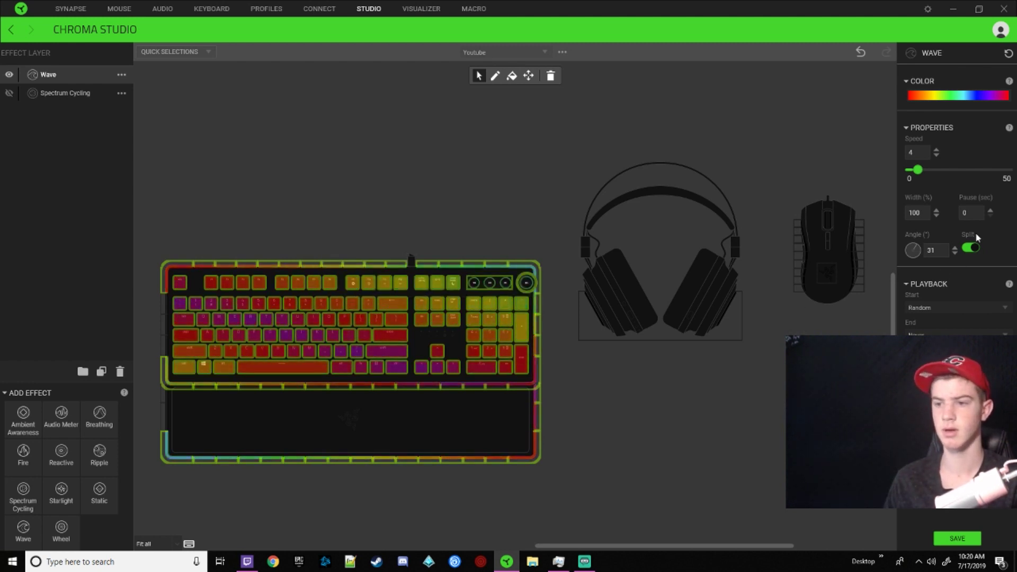
pyautogui.click(970, 248)
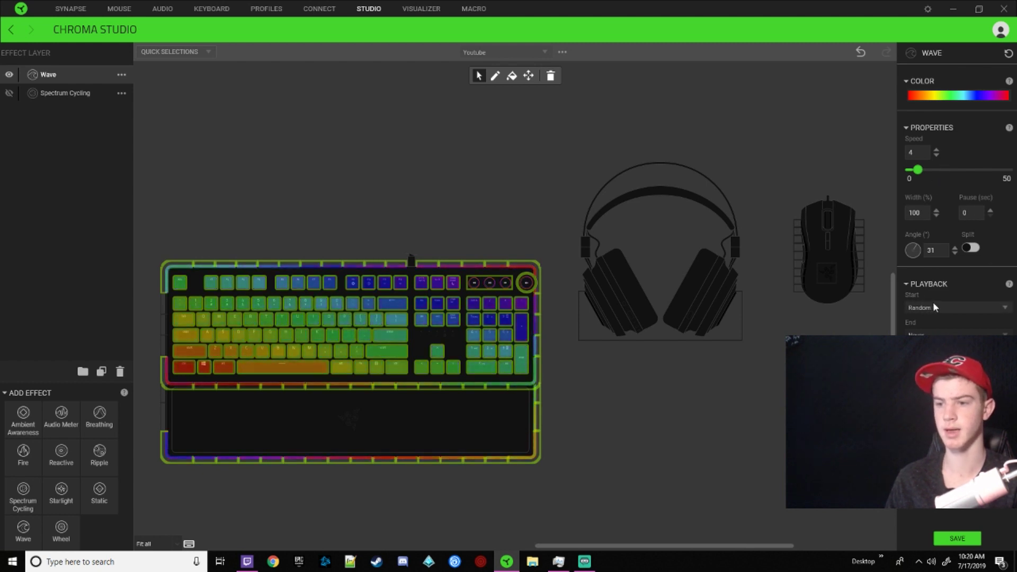
pyautogui.click(957, 538)
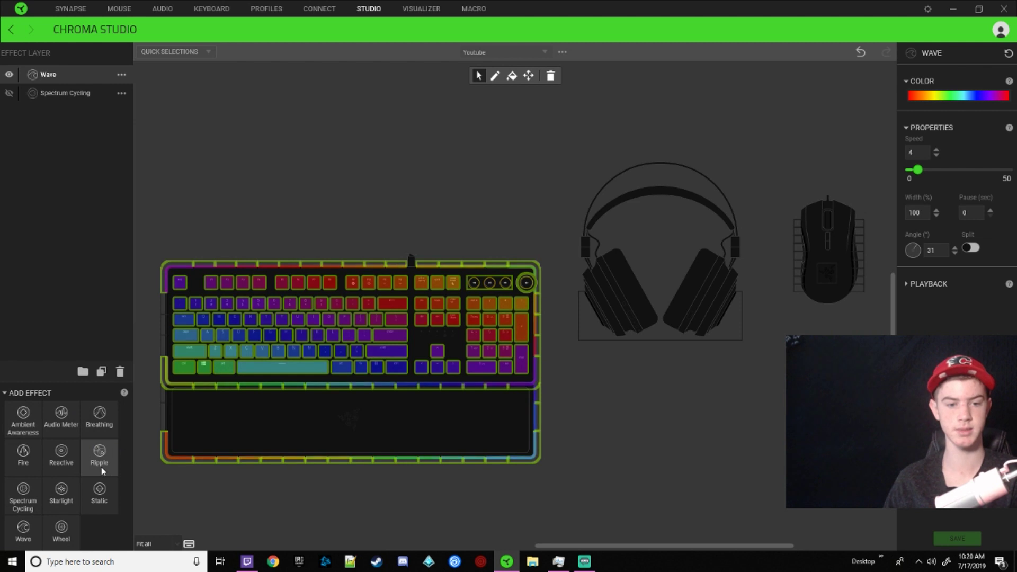
# - Add a Static layer and colour the E, C and G keys green 1FFF0D, then save
pyautogui.click(103, 484)
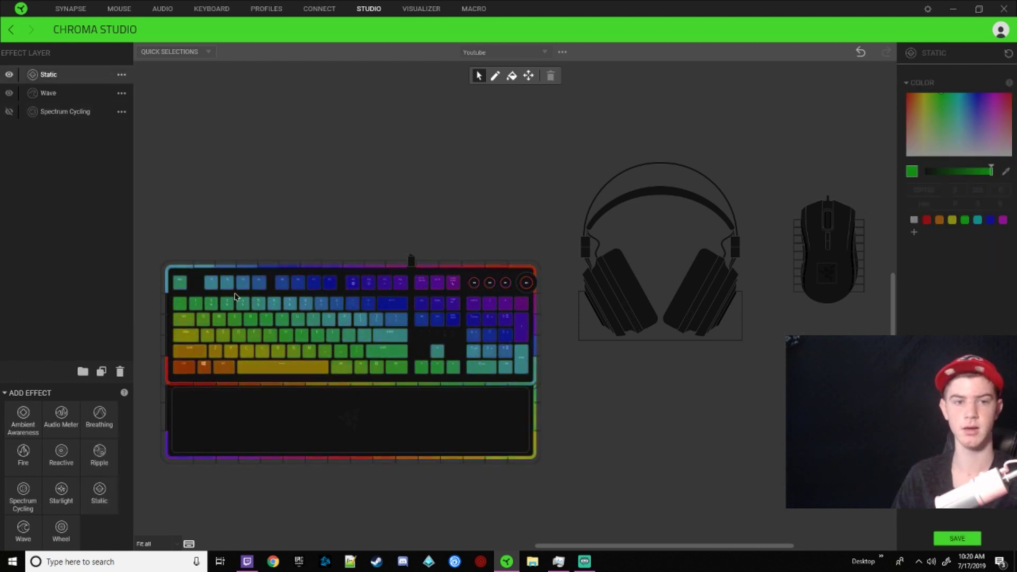
pyautogui.click(239, 335)
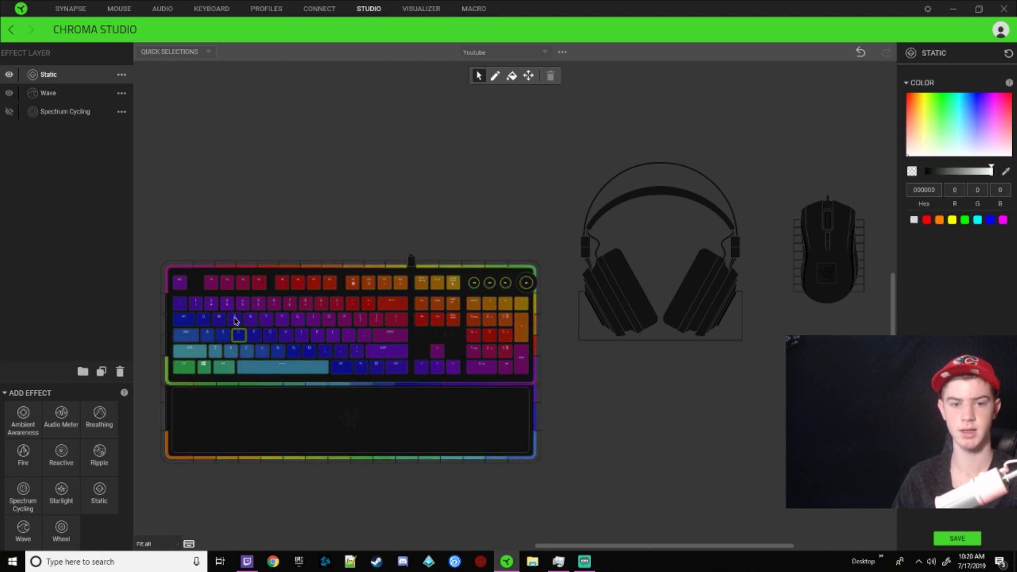
pyautogui.click(238, 321)
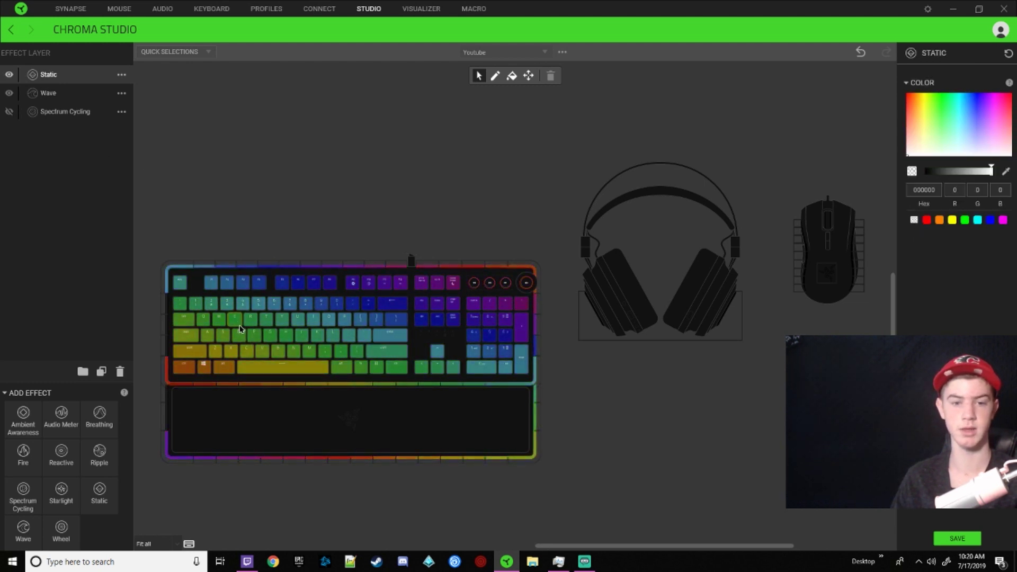
pyautogui.keyDown('ctrl'); pyautogui.click(247, 351); pyautogui.keyUp('ctrl')
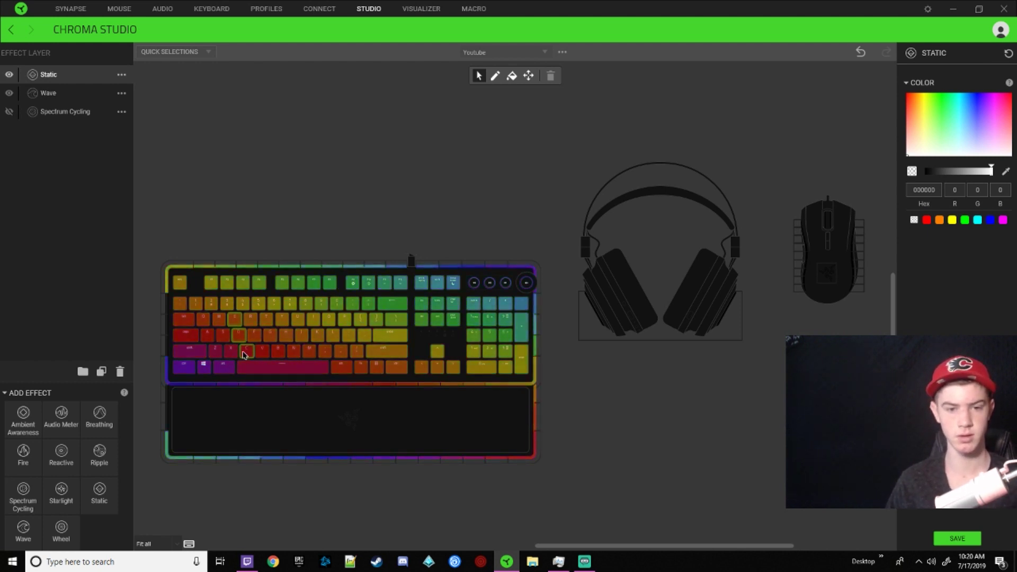
pyautogui.keyDown('ctrl'); pyautogui.click(274, 335); pyautogui.keyUp('ctrl')
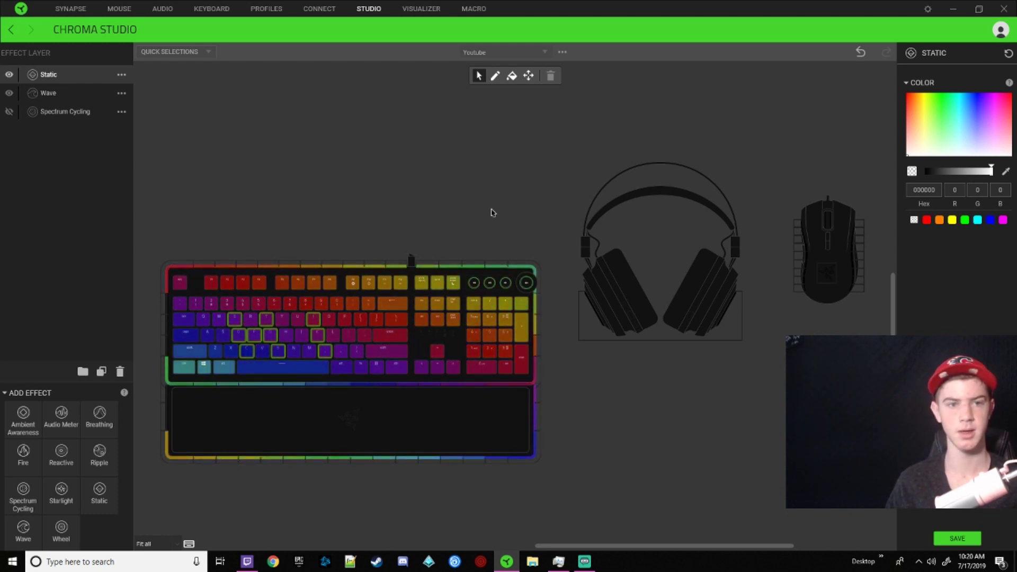
pyautogui.click(940, 106)
pyautogui.click(940, 96)
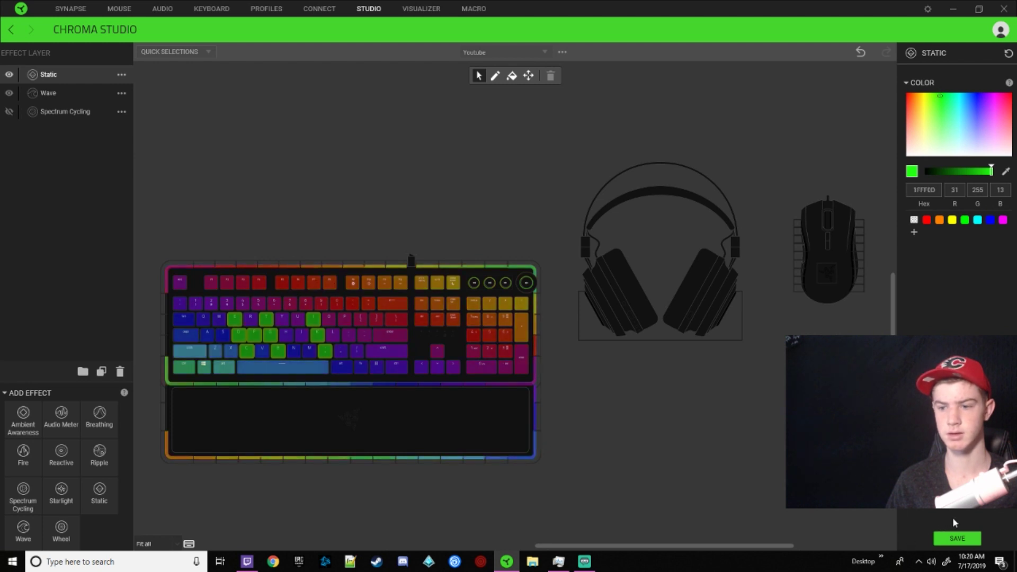
pyautogui.click(963, 535)
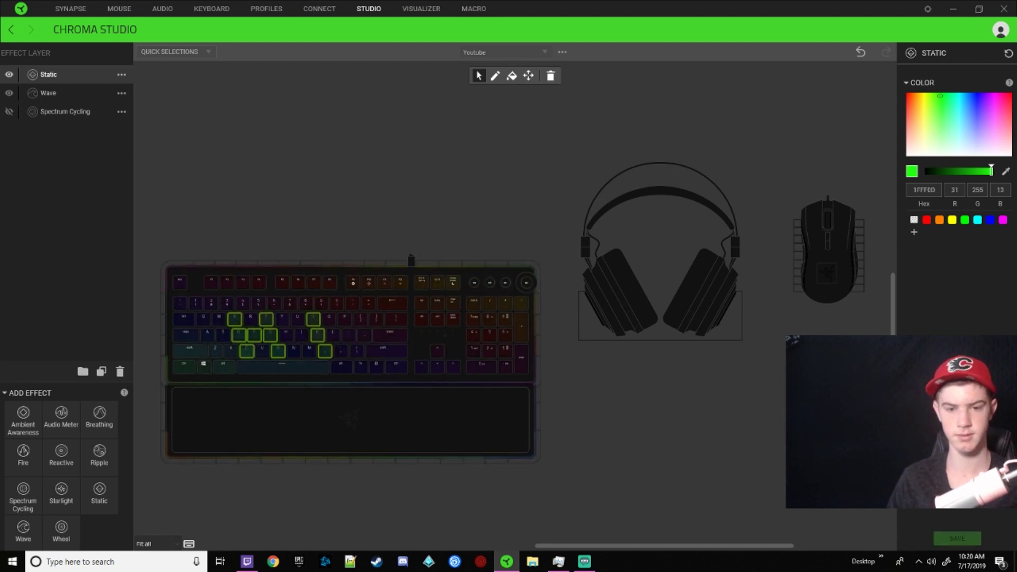
# - Select the keys around D, X and C, then clear the selection
pyautogui.click(618, 430)
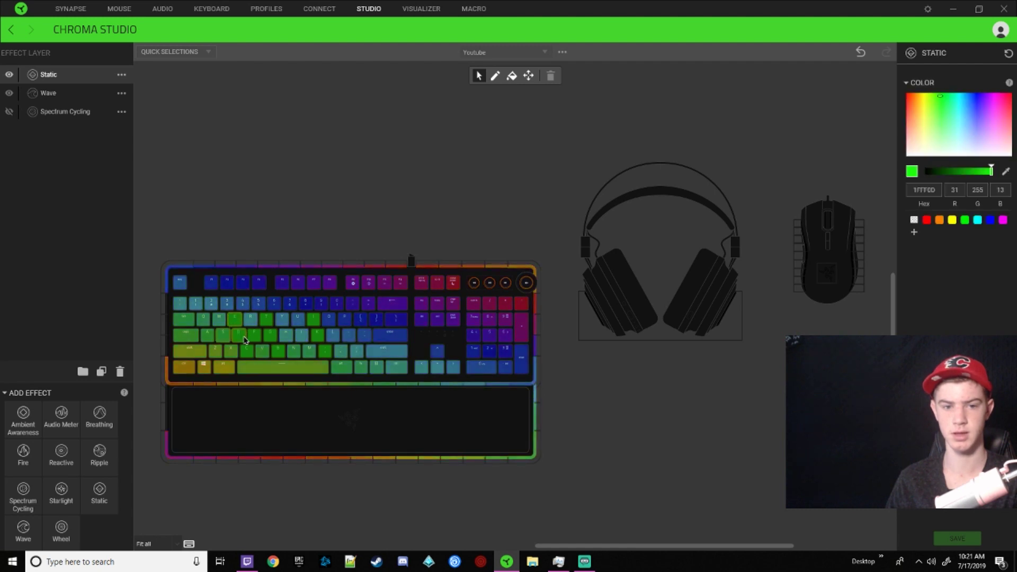
pyautogui.moveTo(254, 355); pyautogui.dragTo(251, 325)
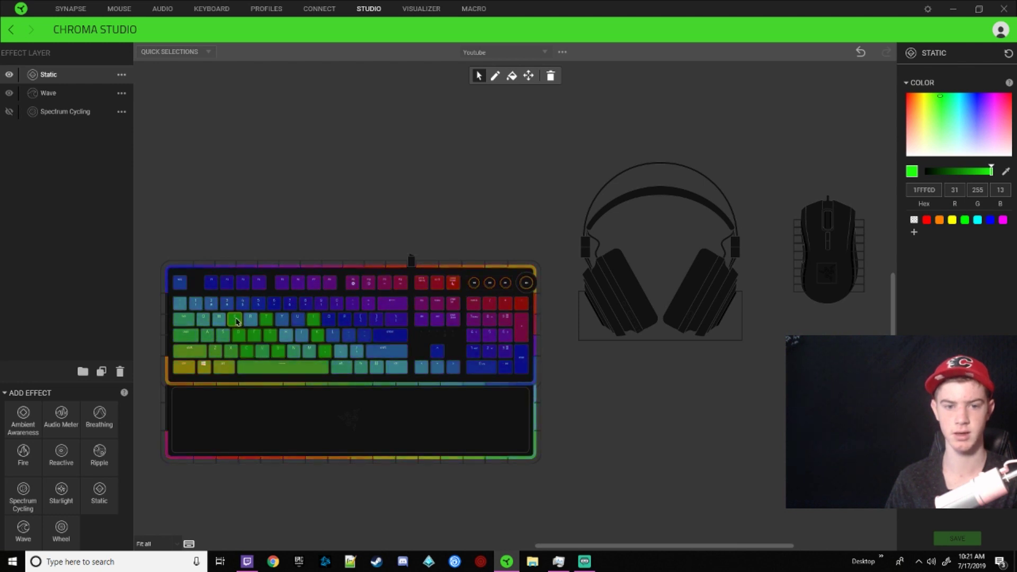
pyautogui.click(327, 181)
pyautogui.moveTo(60, 74); pyautogui.dragTo(70, 93)
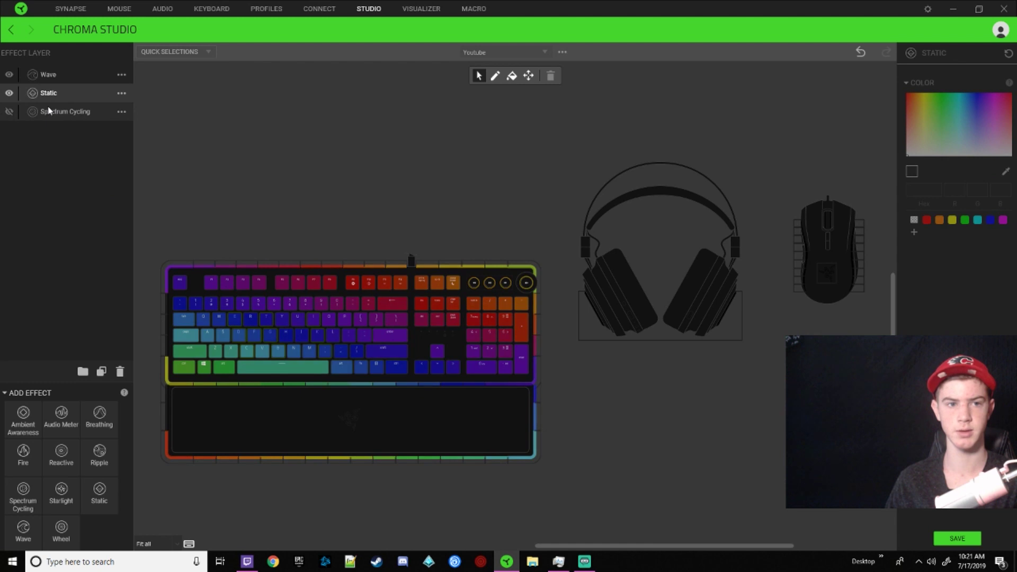
pyautogui.moveTo(60, 95); pyautogui.dragTo(64, 74)
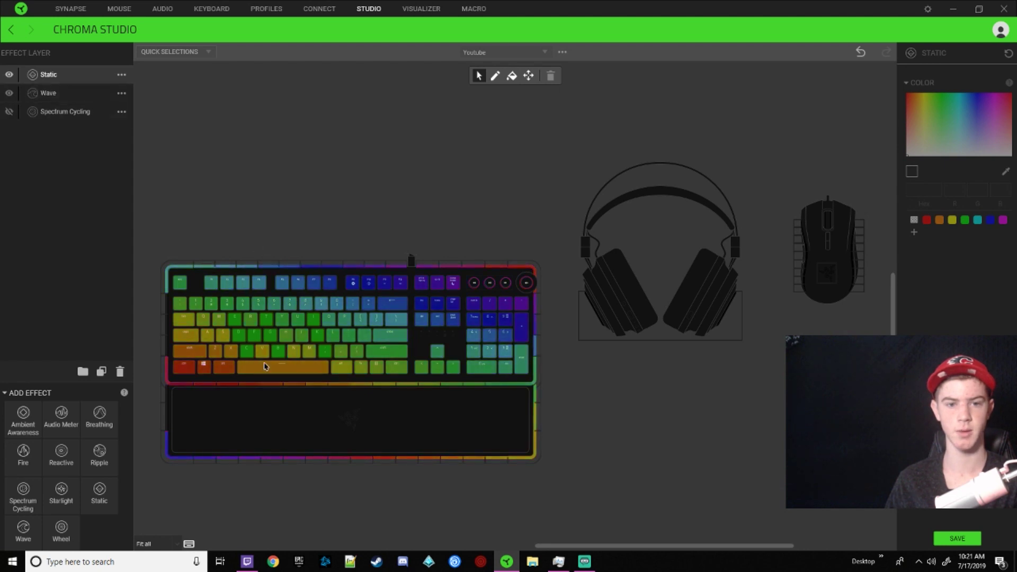
pyautogui.moveTo(54, 80)
pyautogui.mouseDown()
pyautogui.moveTo(51, 62)
pyautogui.moveTo(56, 72)
pyautogui.mouseUp()
pyautogui.click(56, 75)
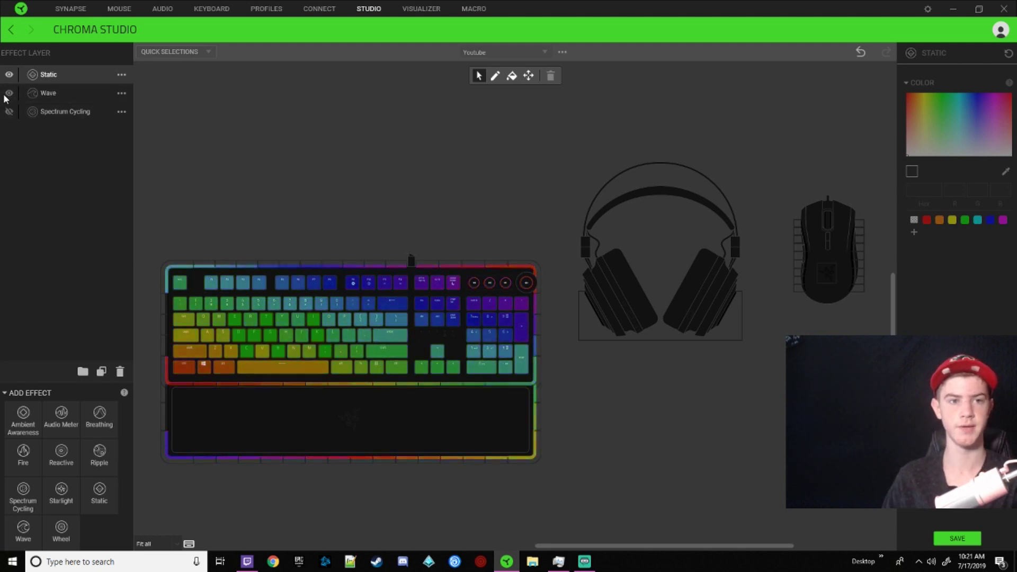
pyautogui.click(10, 93)
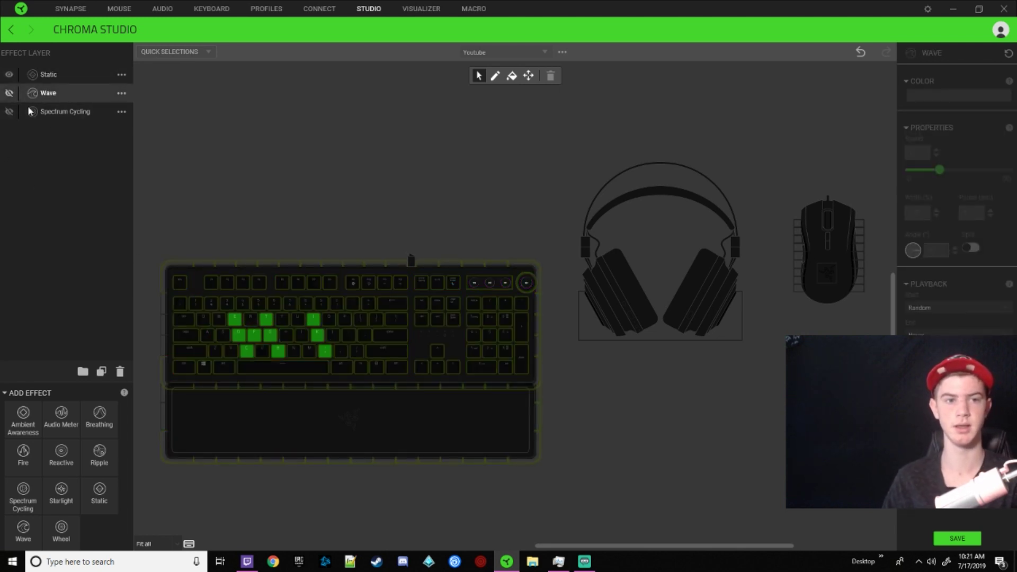
pyautogui.click(9, 94)
pyautogui.click(121, 75)
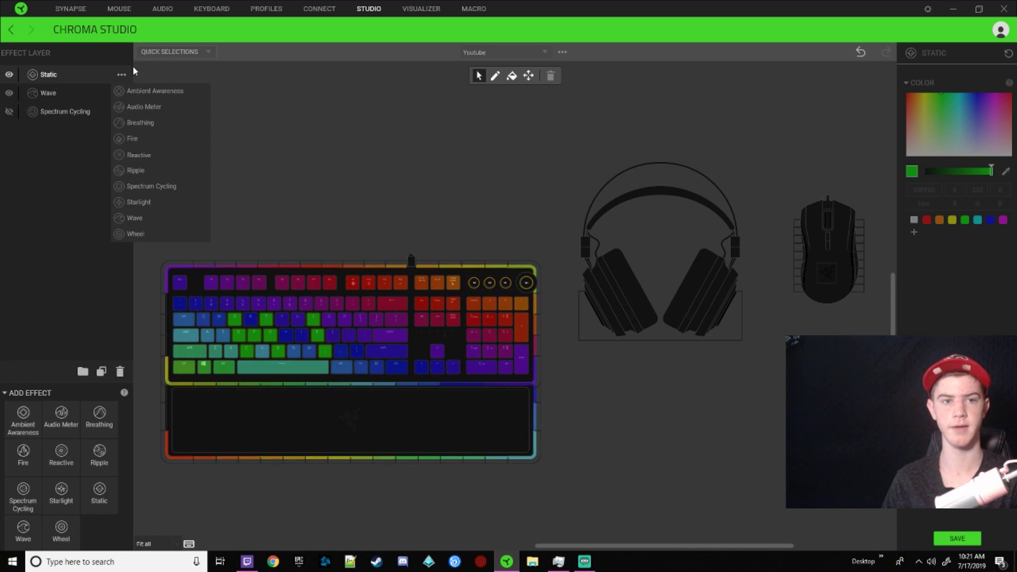
pyautogui.click(121, 76)
pyautogui.click(121, 77)
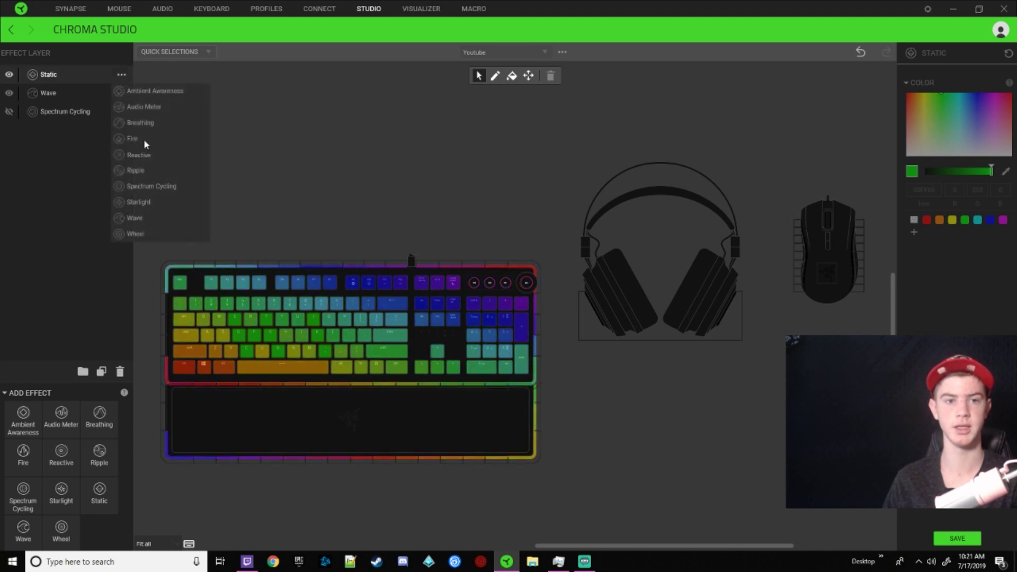
pyautogui.rightClick(74, 77)
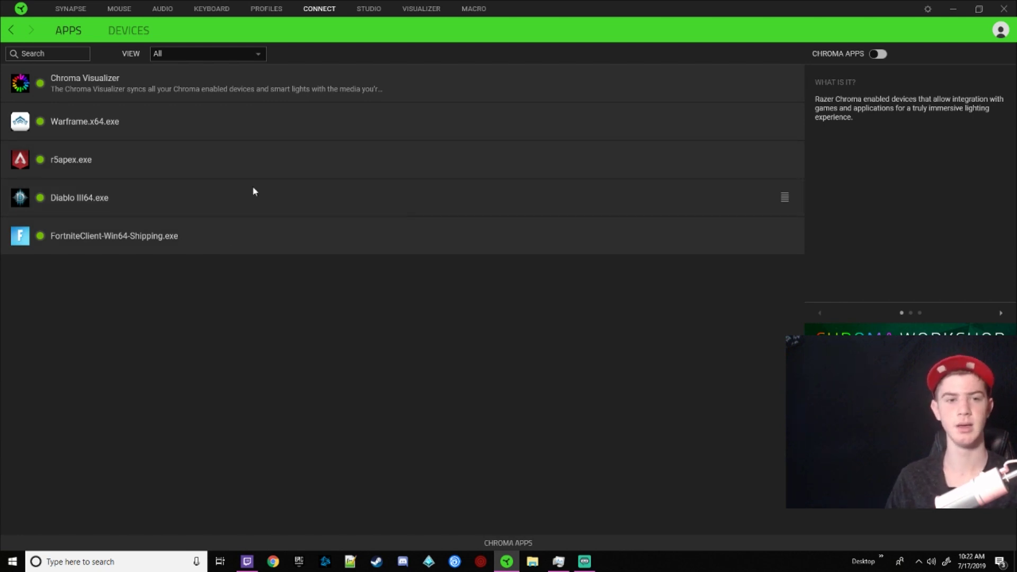
# - Disable lighting integration for the Fortnite, Diablo III, r5apex and Warframe Chroma Connect apps
pyautogui.click(240, 205)
pyautogui.click(71, 245)
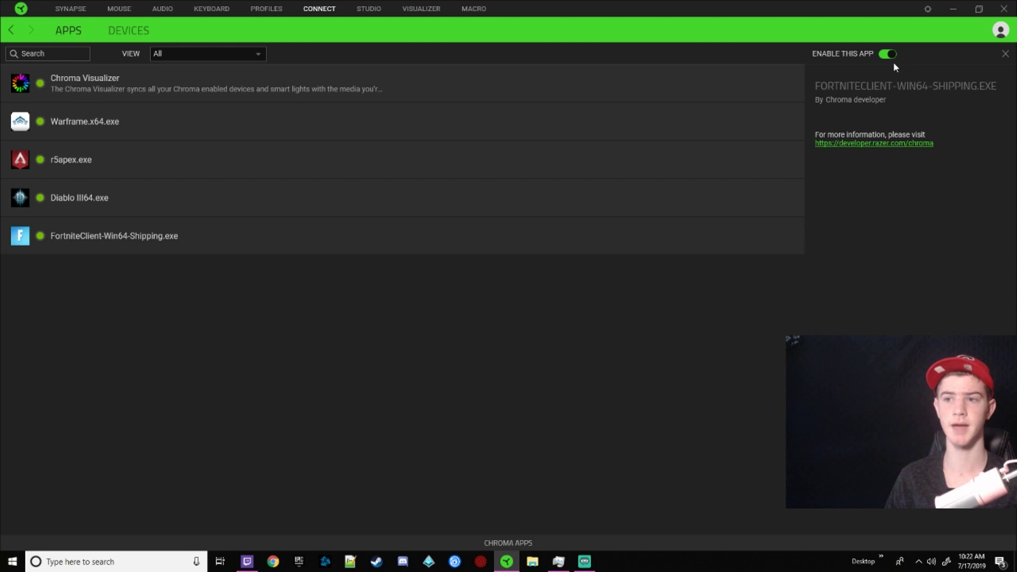
pyautogui.click(473, 212)
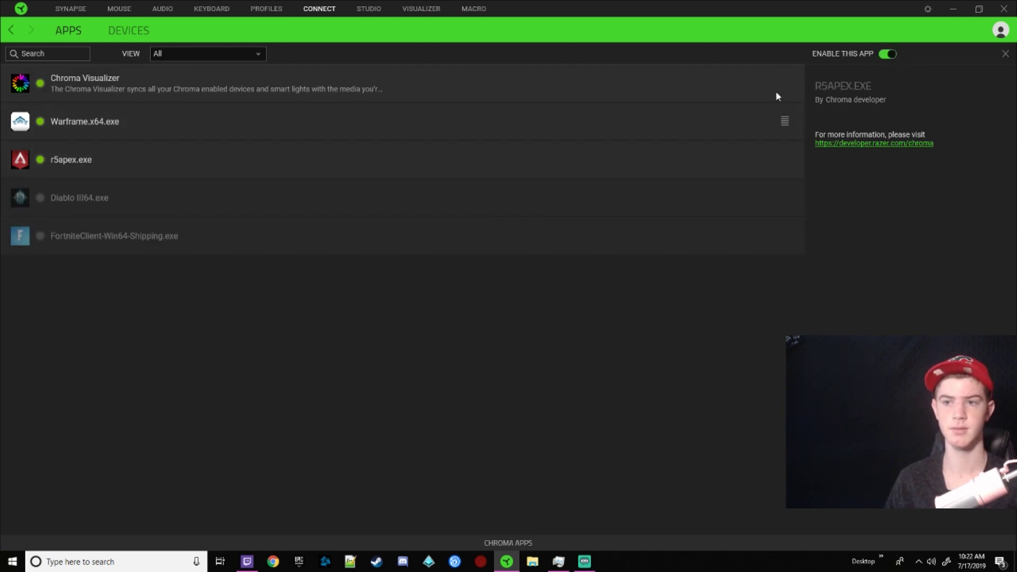
pyautogui.click(890, 54)
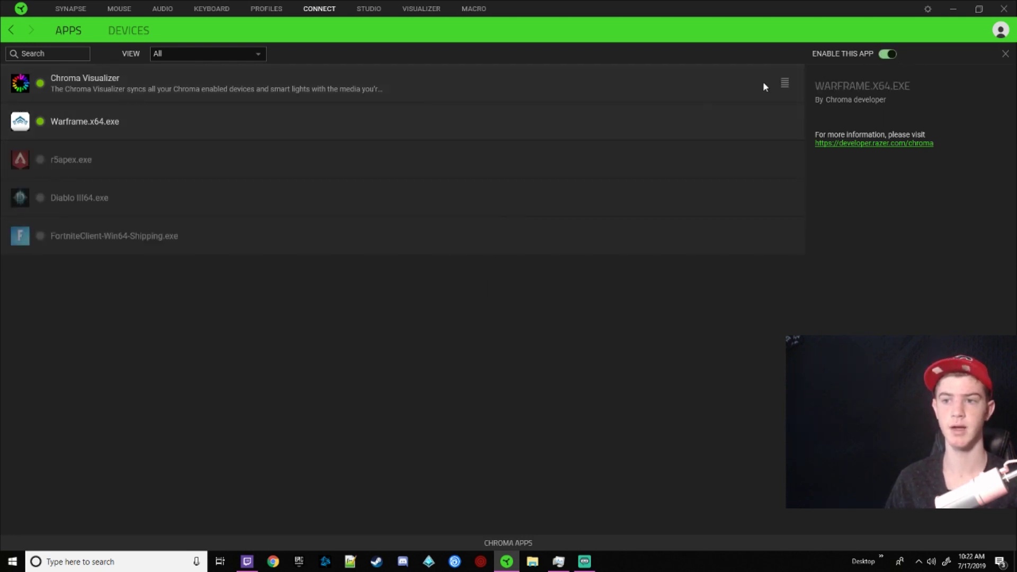
pyautogui.click(890, 53)
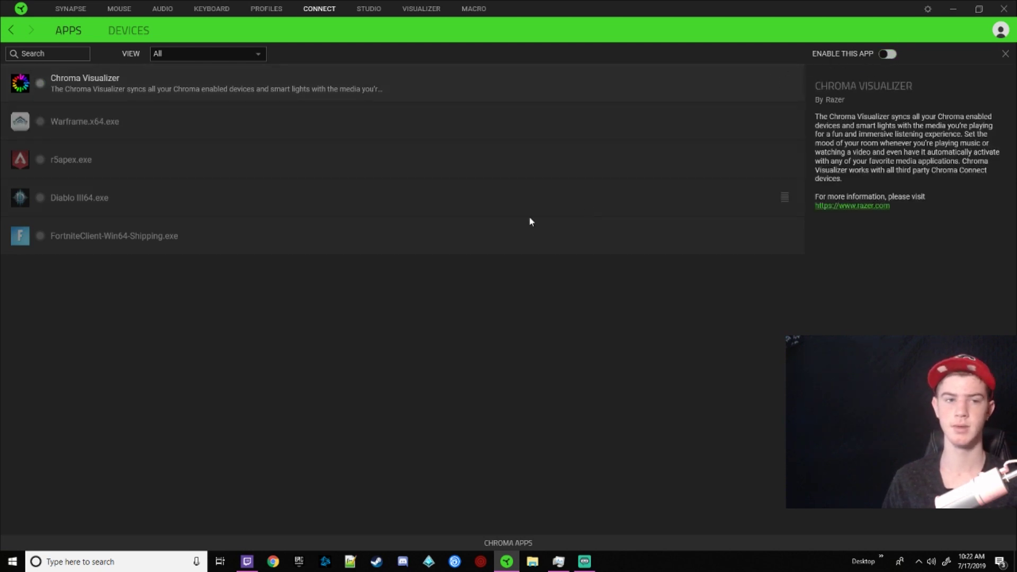
# - Turn off the Chroma Visualizer app, view its Visualizer settings, and bring up Google Chrome
pyautogui.click(378, 243)
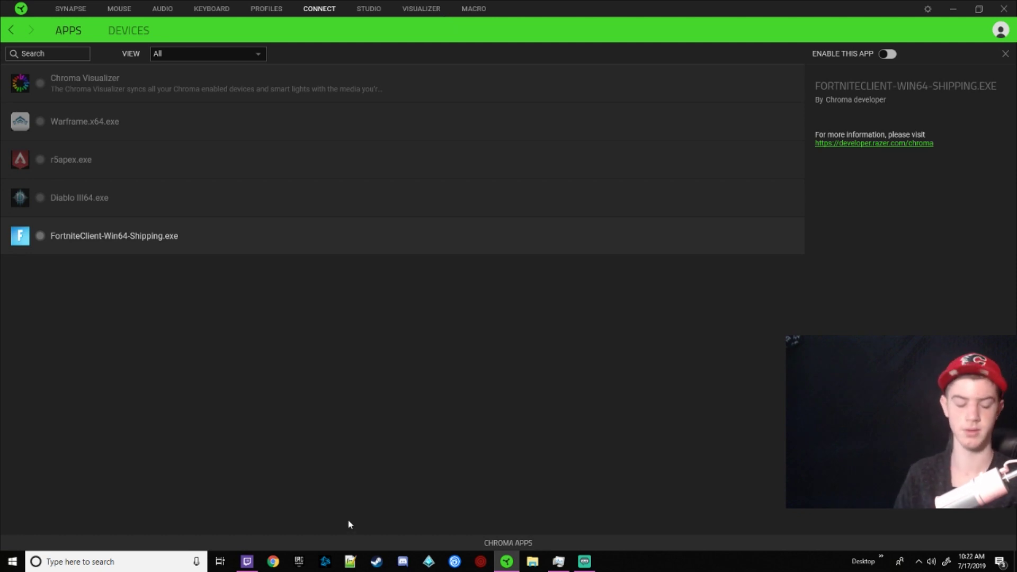
pyautogui.click(408, 7)
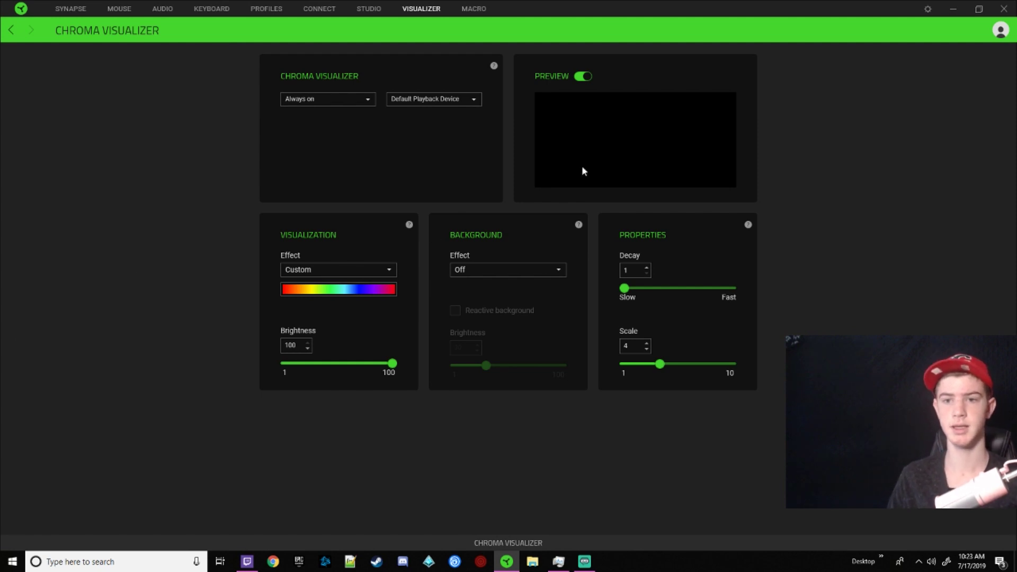
pyautogui.click(273, 562)
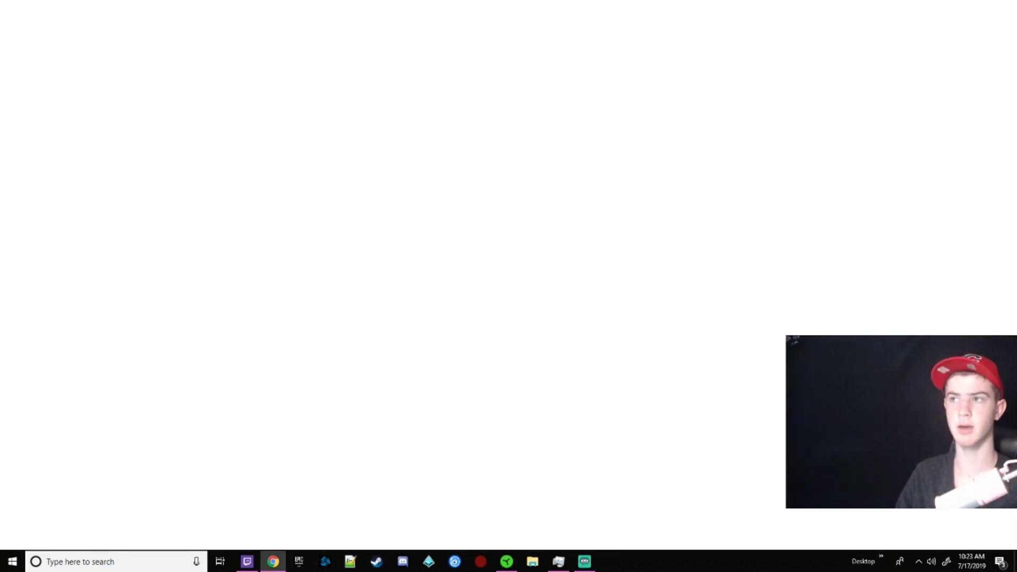
# - Drag the Chrome window out of the way to reveal Synapse's Chroma Visualizer page
pyautogui.moveTo(80, 8); pyautogui.dragTo(279, 219)
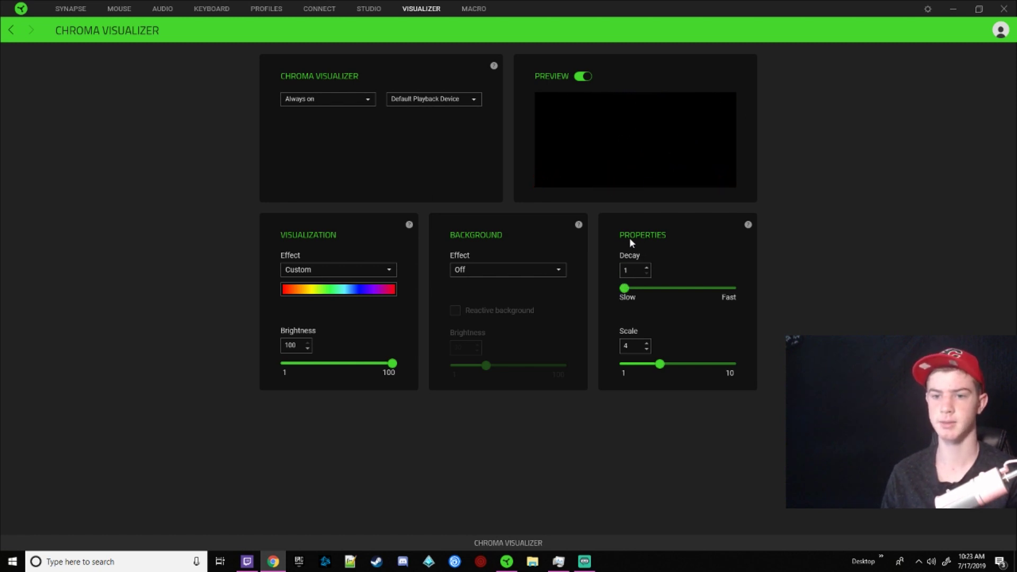
# - Set the visualizer Decay to 2 and the background to a green Static effect
pyautogui.moveTo(626, 290); pyautogui.dragTo(737, 288)
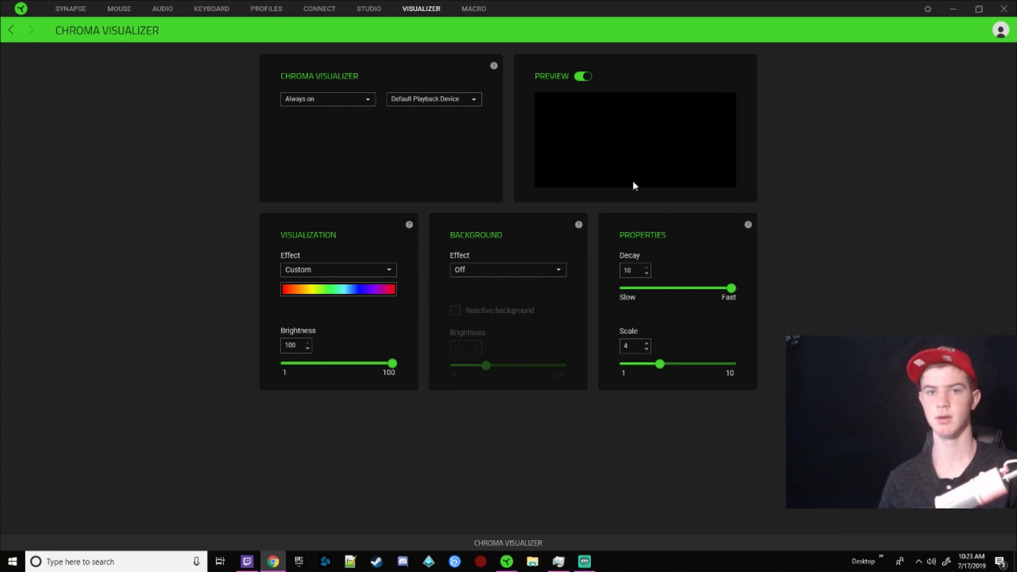
pyautogui.moveTo(731, 288); pyautogui.dragTo(623, 286)
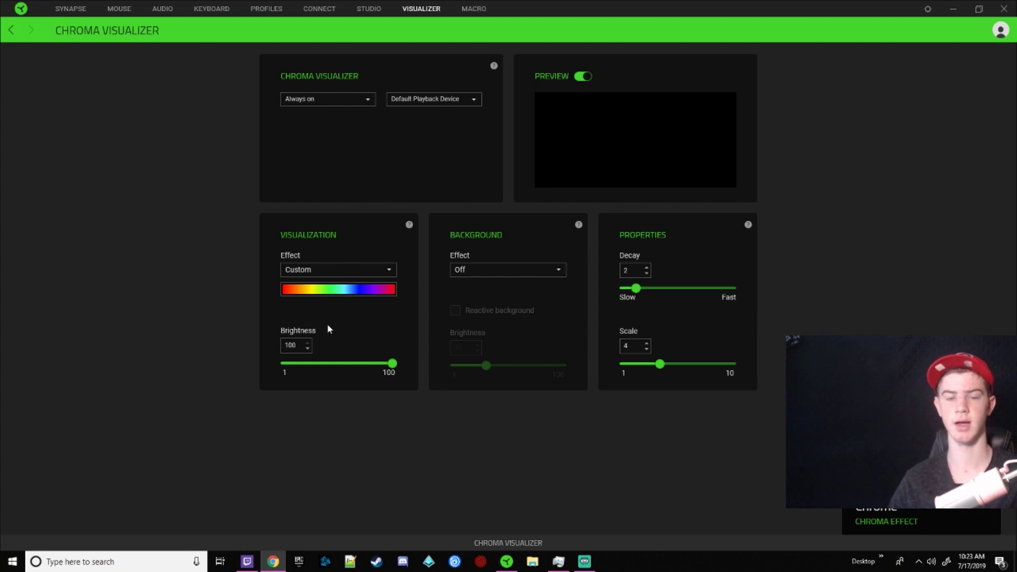
pyautogui.click(494, 271)
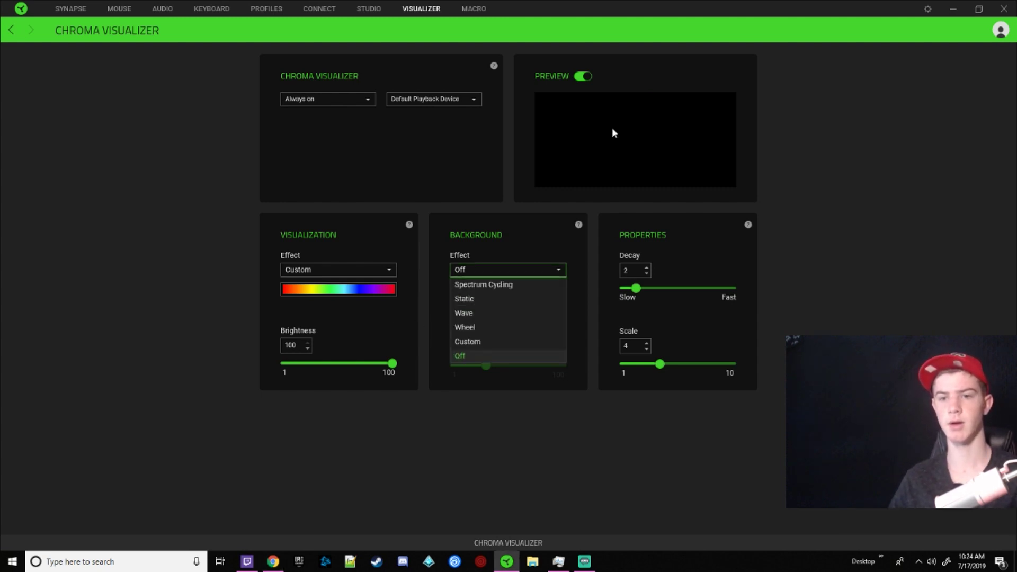
pyautogui.click(465, 328)
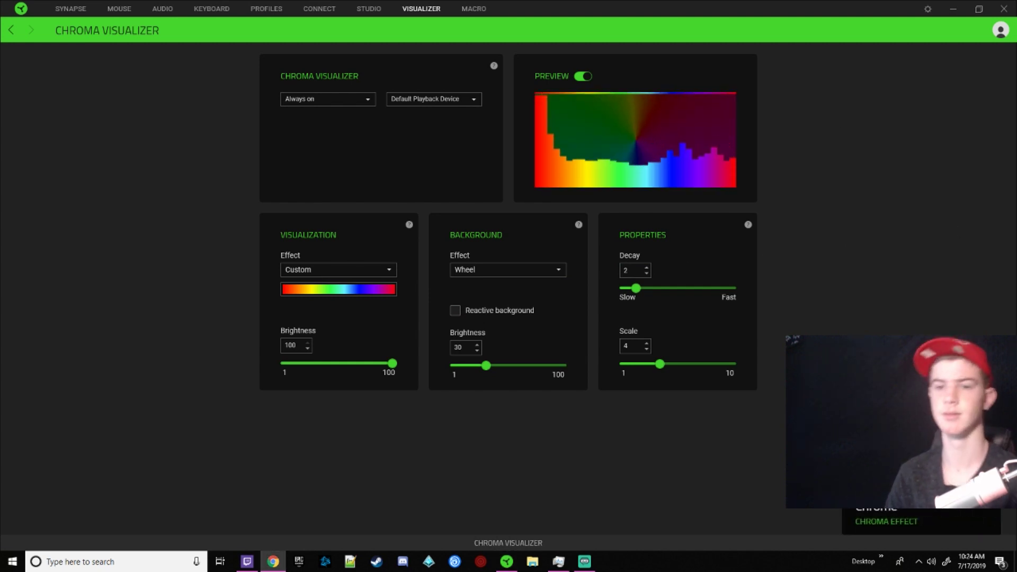
pyautogui.click(526, 271)
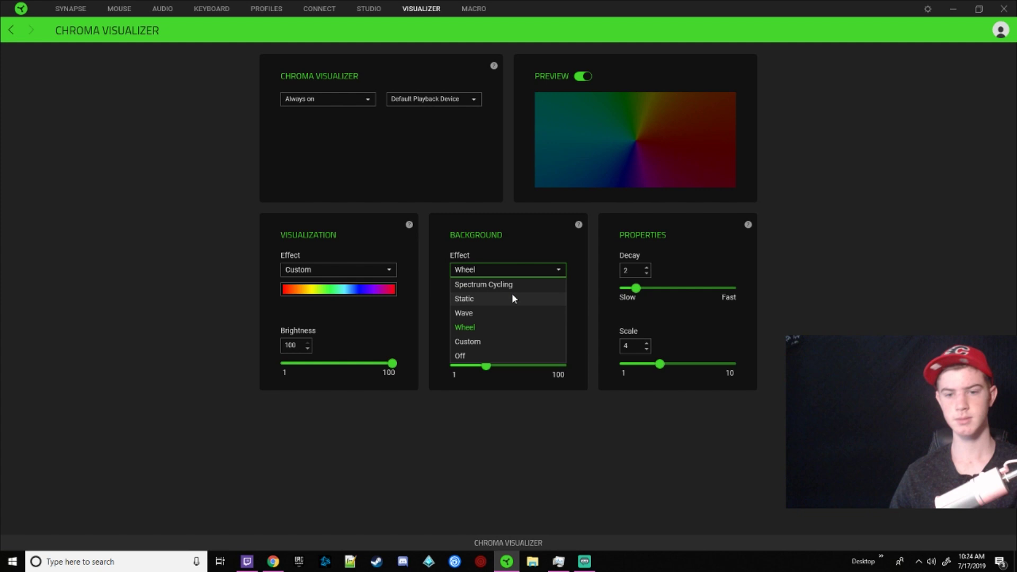
pyautogui.click(464, 299)
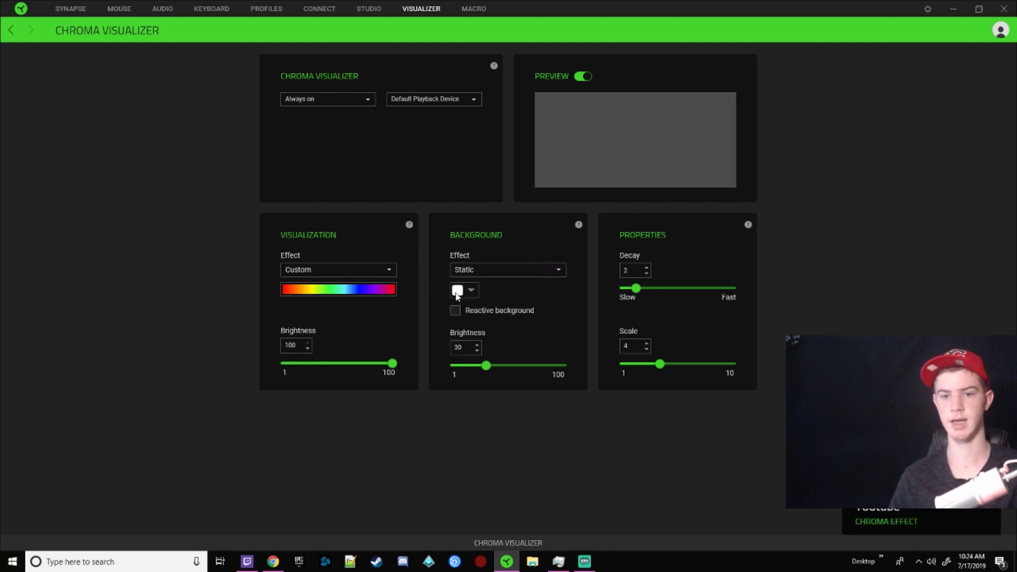
pyautogui.click(459, 290)
pyautogui.click(515, 337)
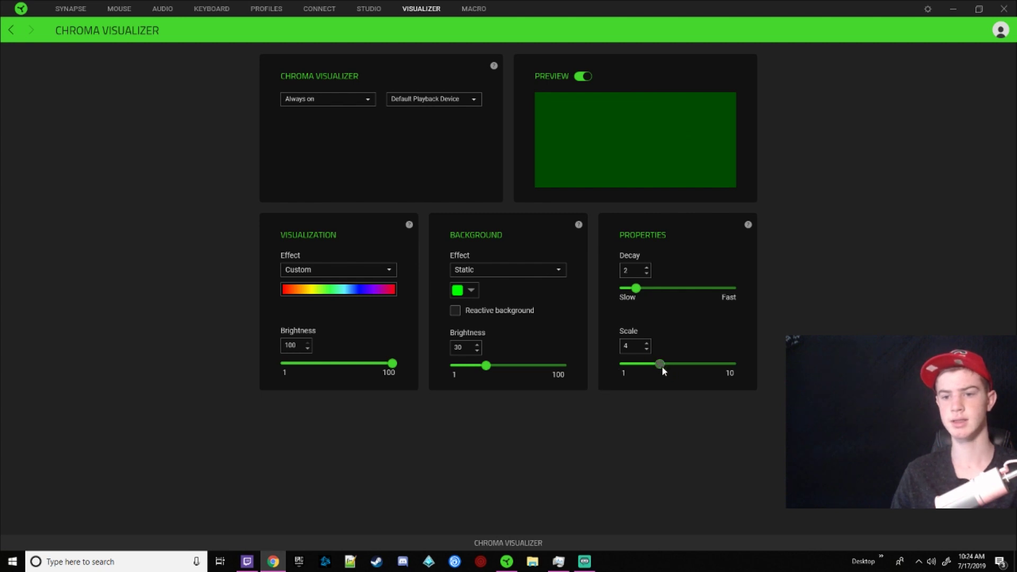
# - Try several visualizer Scale values on the slider, settling on 8
pyautogui.moveTo(662, 367); pyautogui.dragTo(738, 374)
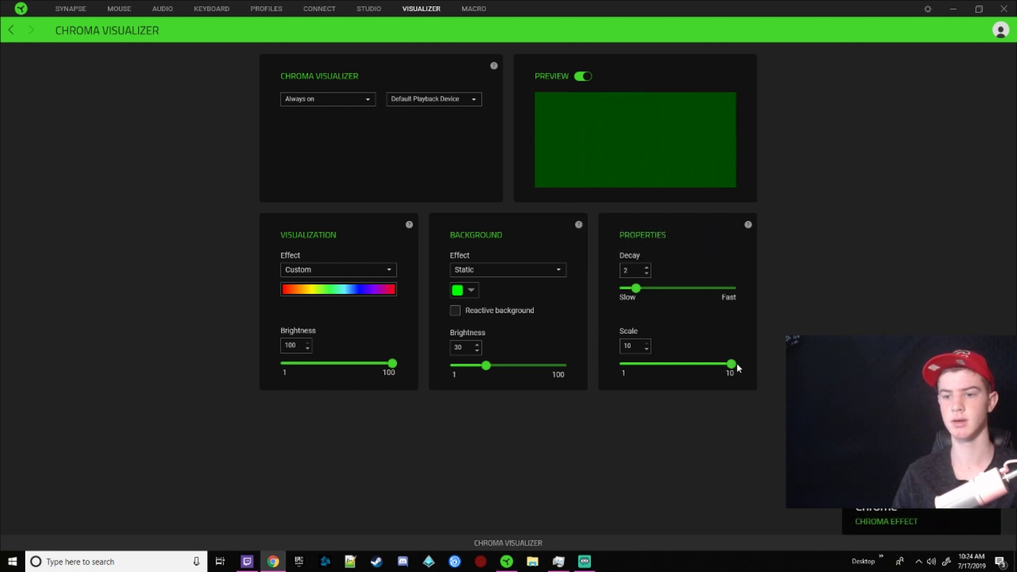
pyautogui.moveTo(736, 363); pyautogui.dragTo(628, 368)
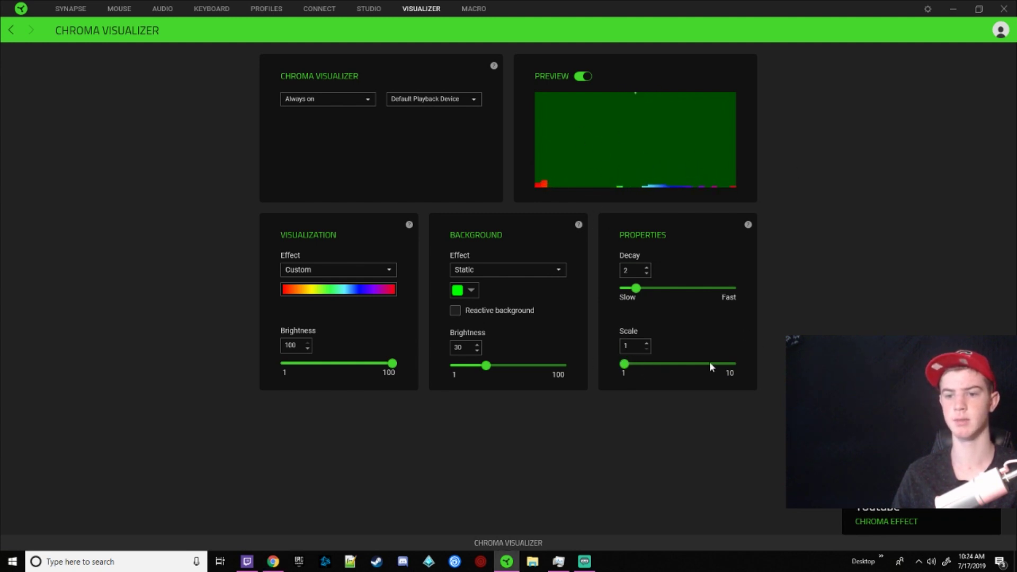
pyautogui.click(671, 364)
pyautogui.moveTo(670, 364)
pyautogui.mouseDown()
pyautogui.moveTo(645, 365)
pyautogui.moveTo(660, 363)
pyautogui.mouseUp()
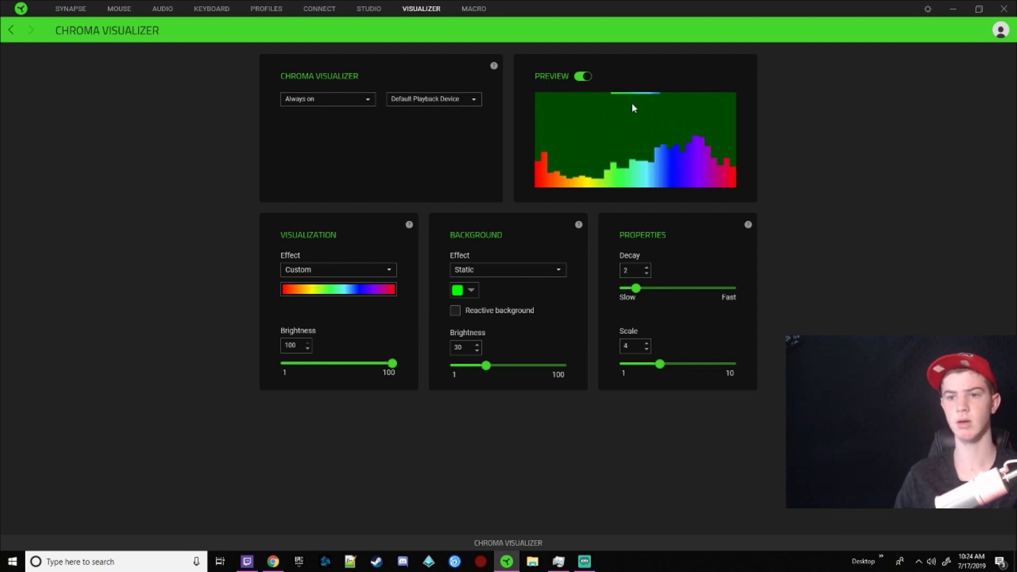
pyautogui.moveTo(661, 366); pyautogui.dragTo(697, 365)
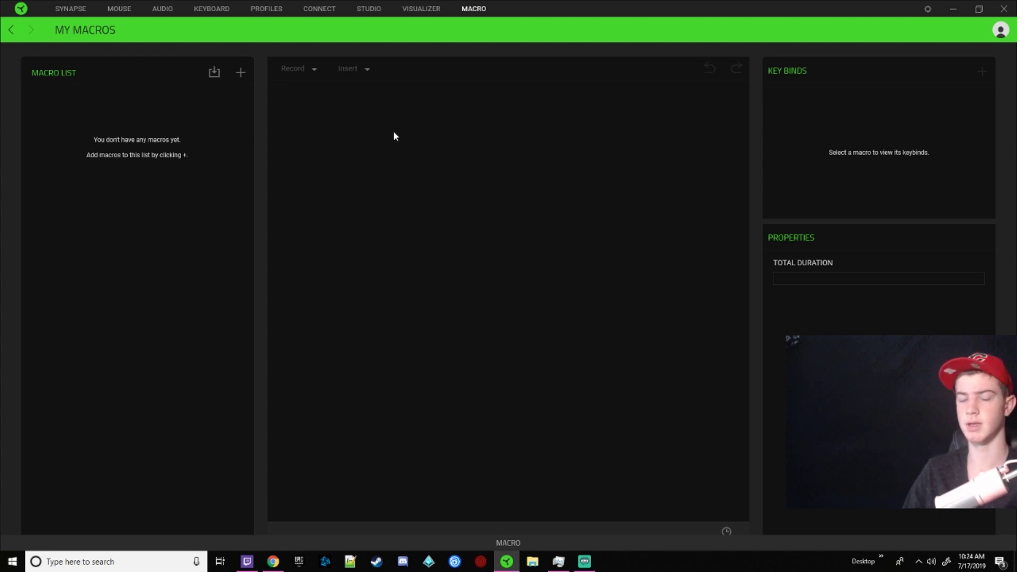
# - Add four new macros, Macro 1 through Macro 4, then reselect Macro 1
pyautogui.click(240, 72)
pyautogui.click(240, 72)
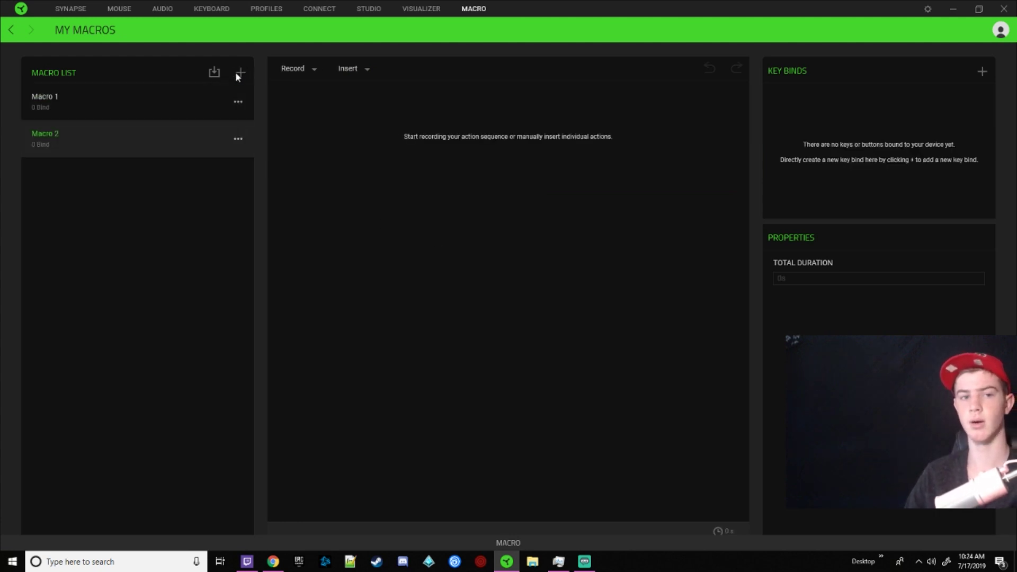
pyautogui.click(240, 72)
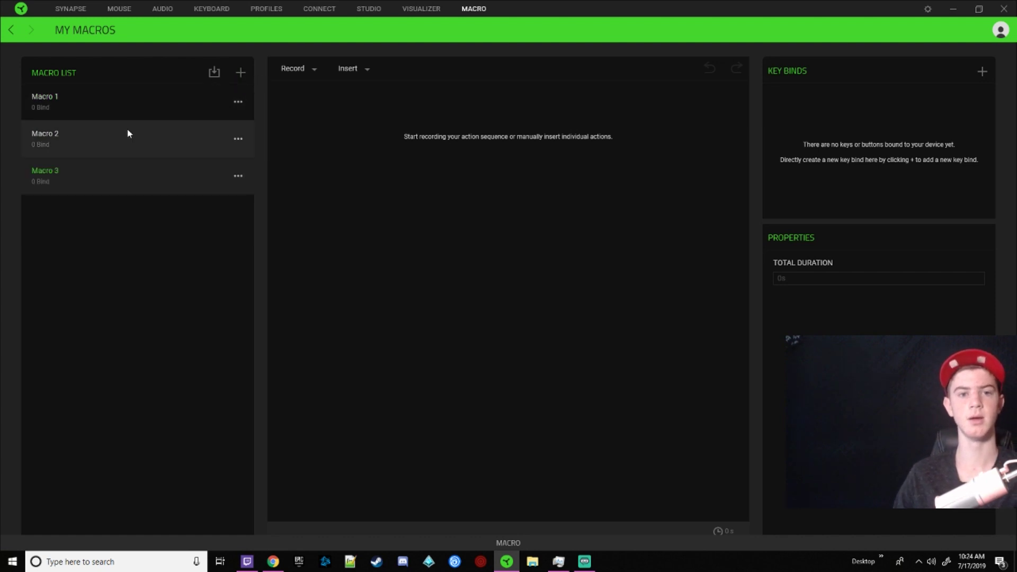
pyautogui.click(153, 100)
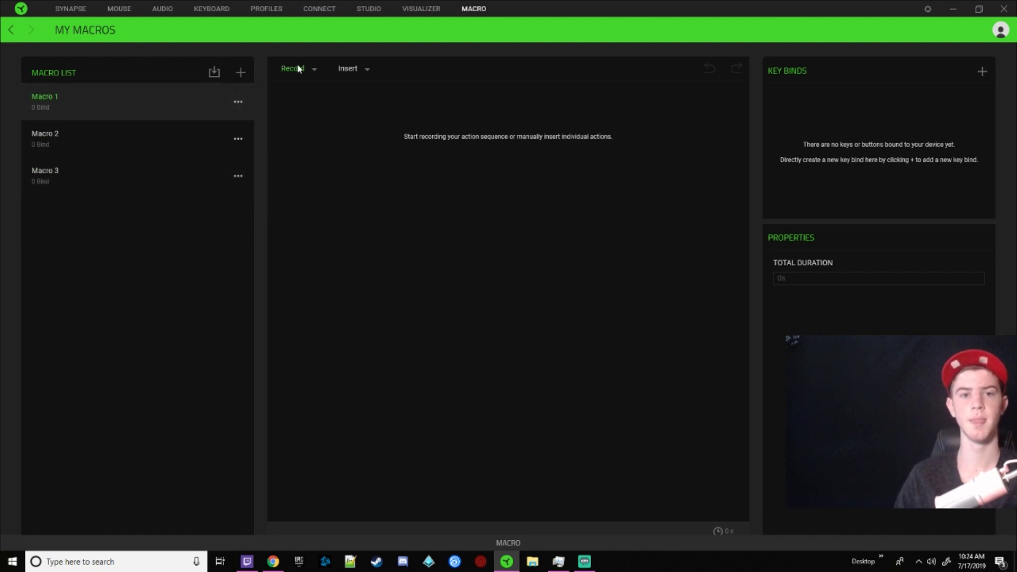
pyautogui.click(241, 72)
pyautogui.click(89, 102)
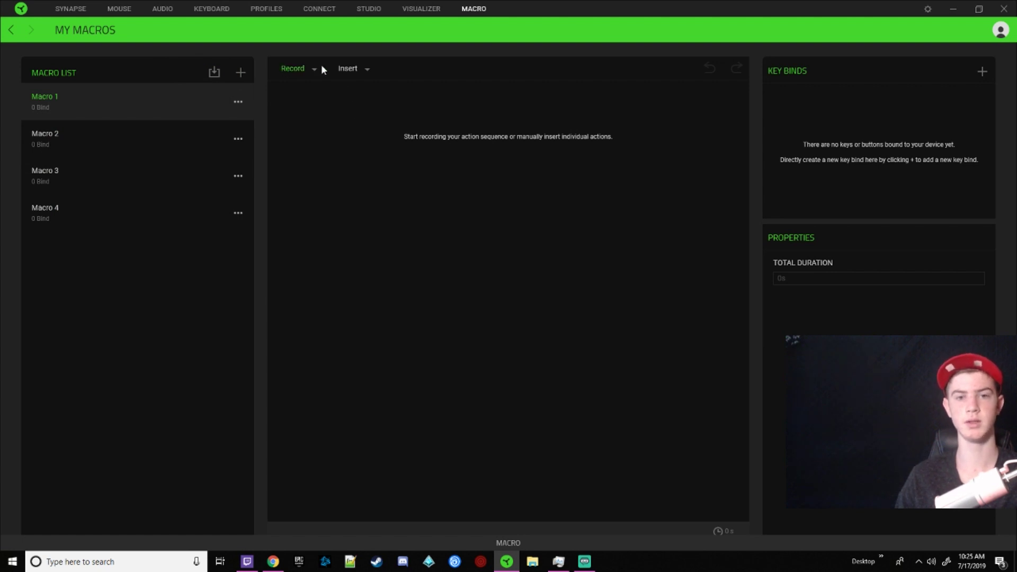
pyautogui.click(294, 69)
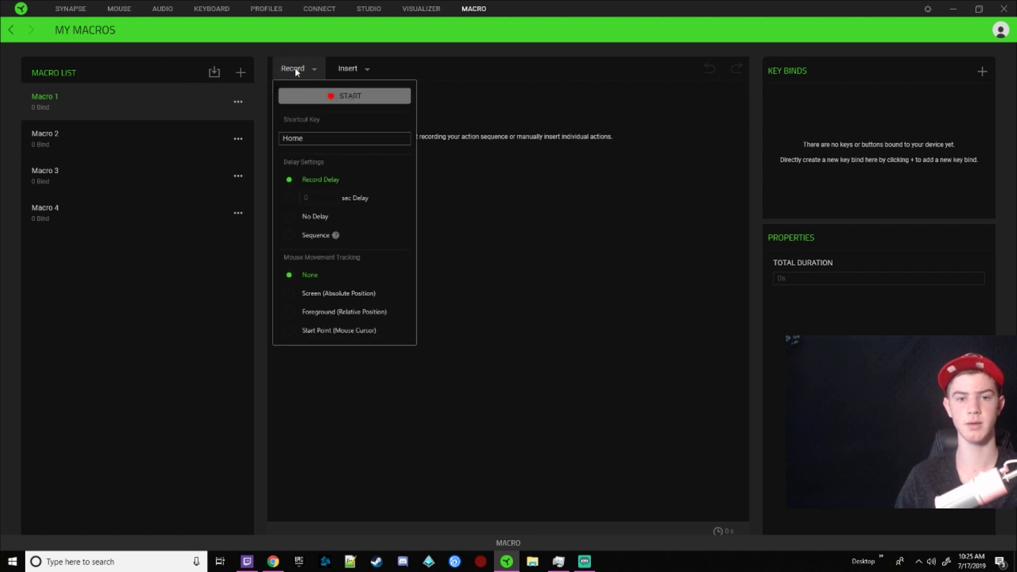
# - Keep Home as Macro 1's recording shortcut key and try a test recording countdown
pyautogui.click(344, 66)
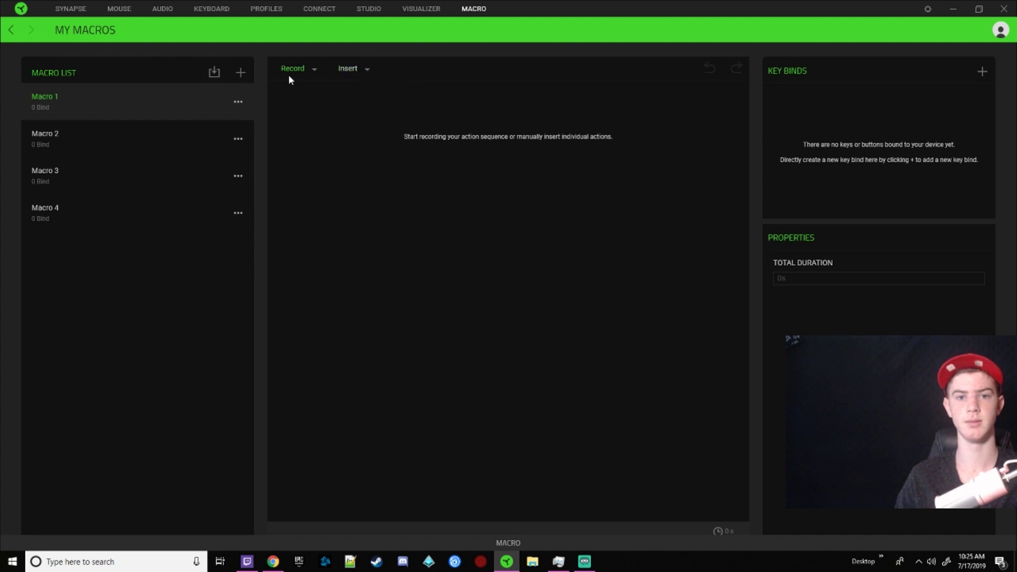
pyautogui.click(288, 73)
pyautogui.click(335, 65)
pyautogui.click(295, 68)
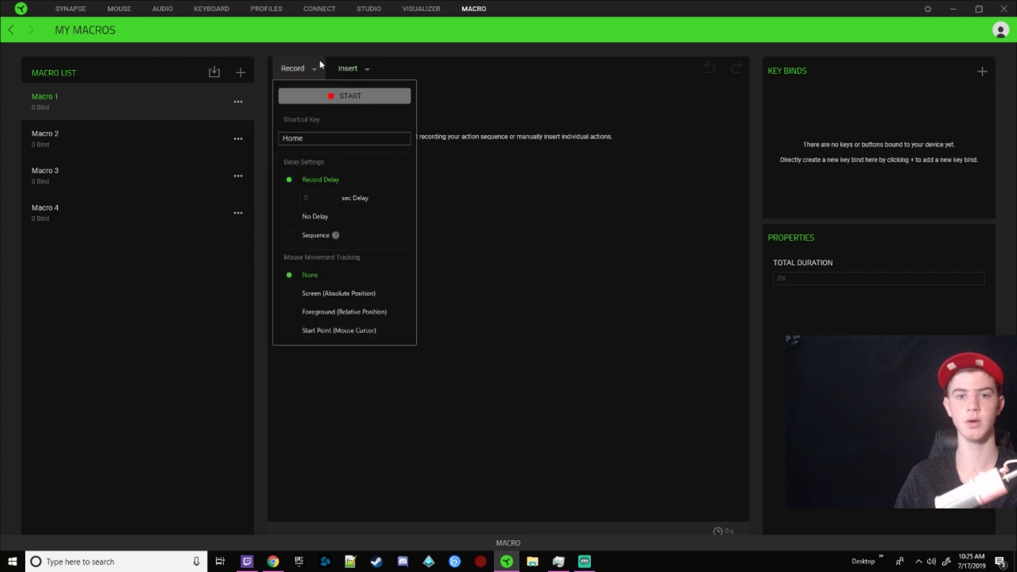
pyautogui.click(339, 68)
pyautogui.click(297, 70)
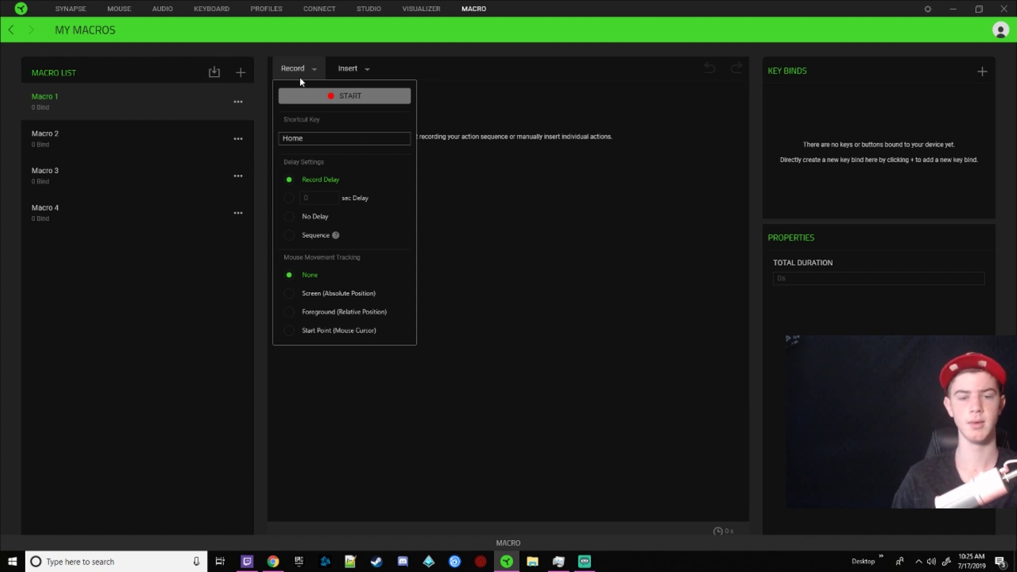
pyautogui.click(314, 138)
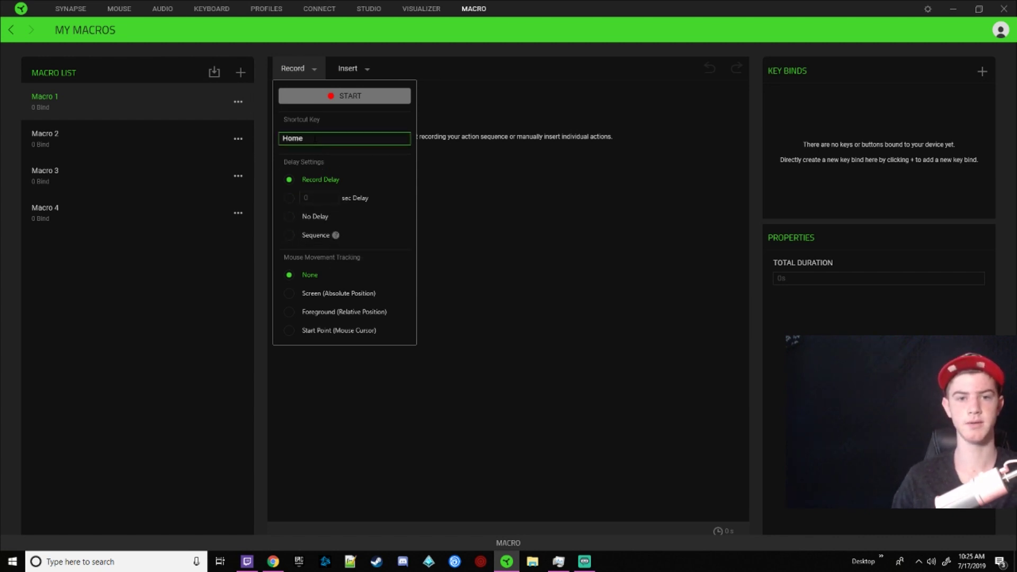
pyautogui.click(313, 128)
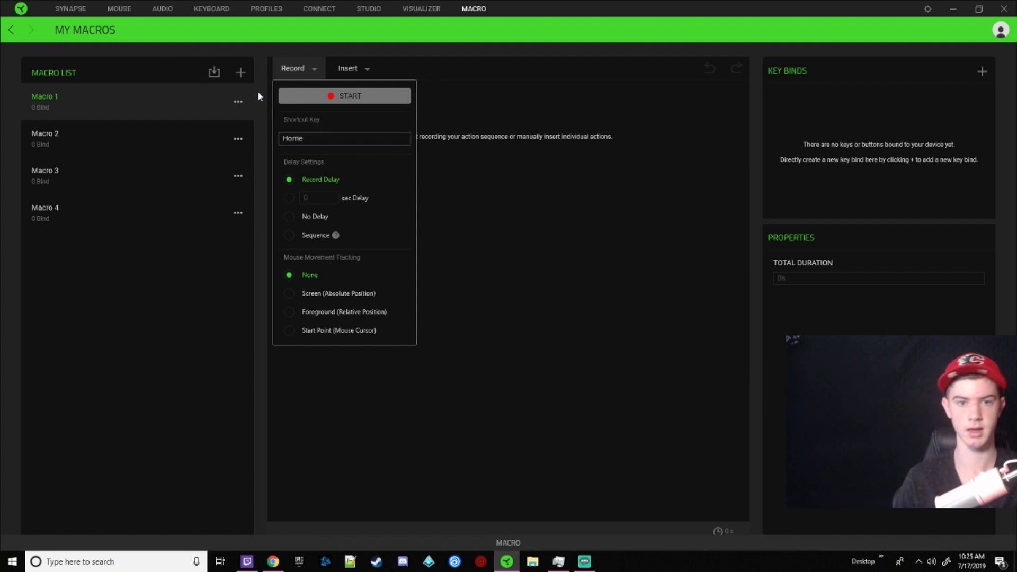
pyautogui.click(375, 98)
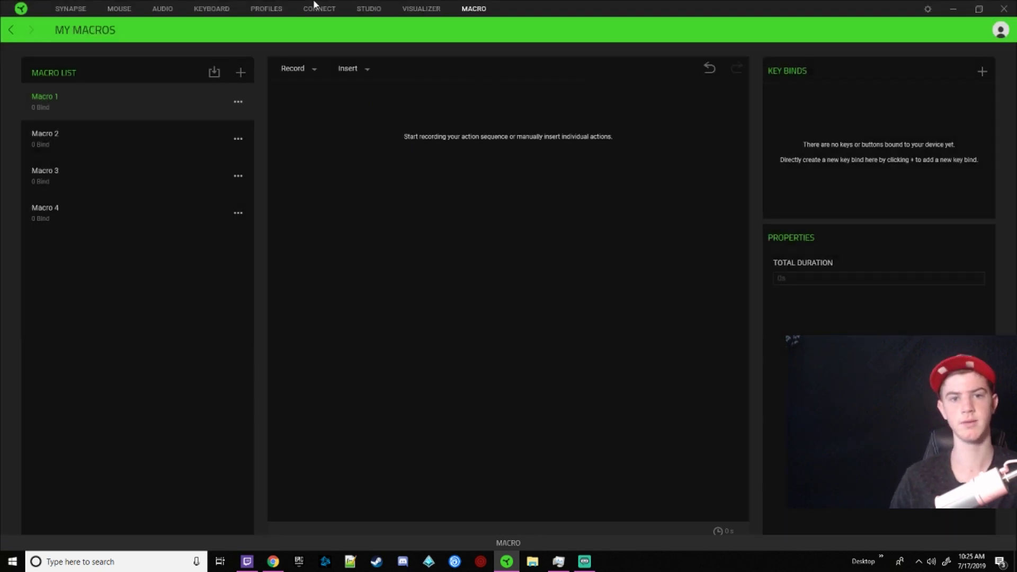
# - Set Macro 1's mouse movement tracking to Screen (Absolute Position)
pyautogui.click(294, 64)
pyautogui.click(345, 137)
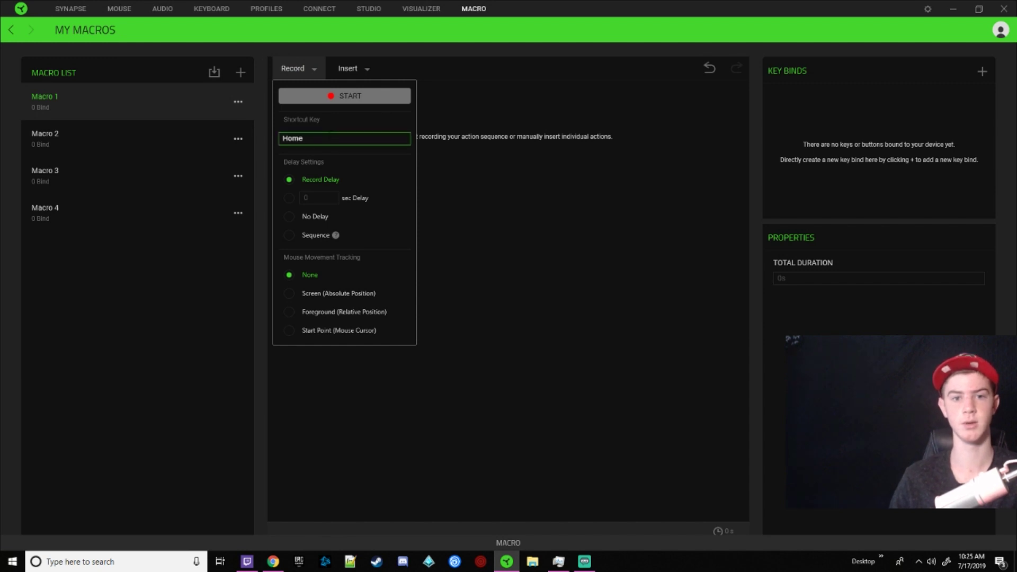
pyautogui.click(470, 240)
pyautogui.click(277, 70)
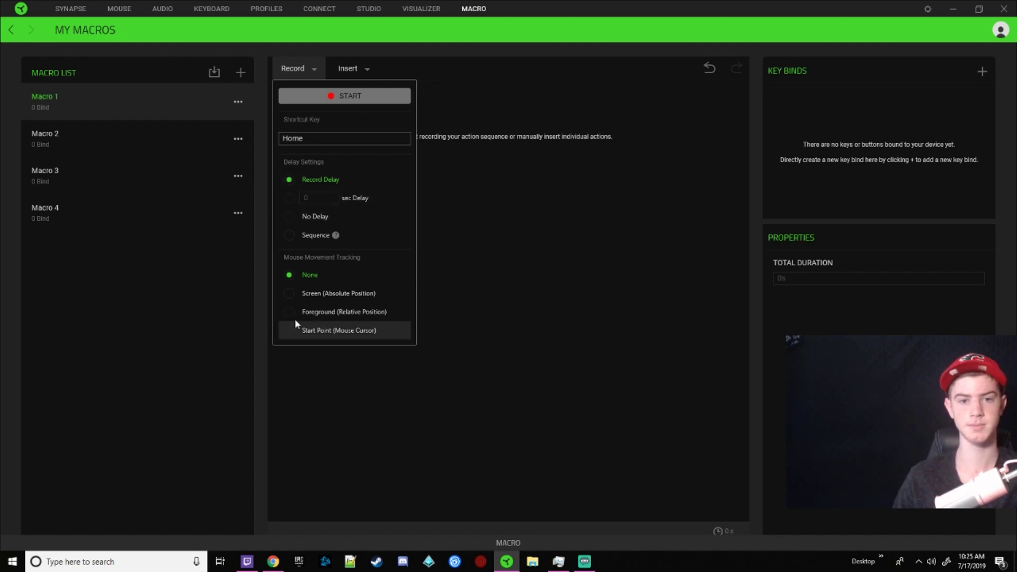
pyautogui.moveTo(336, 236)
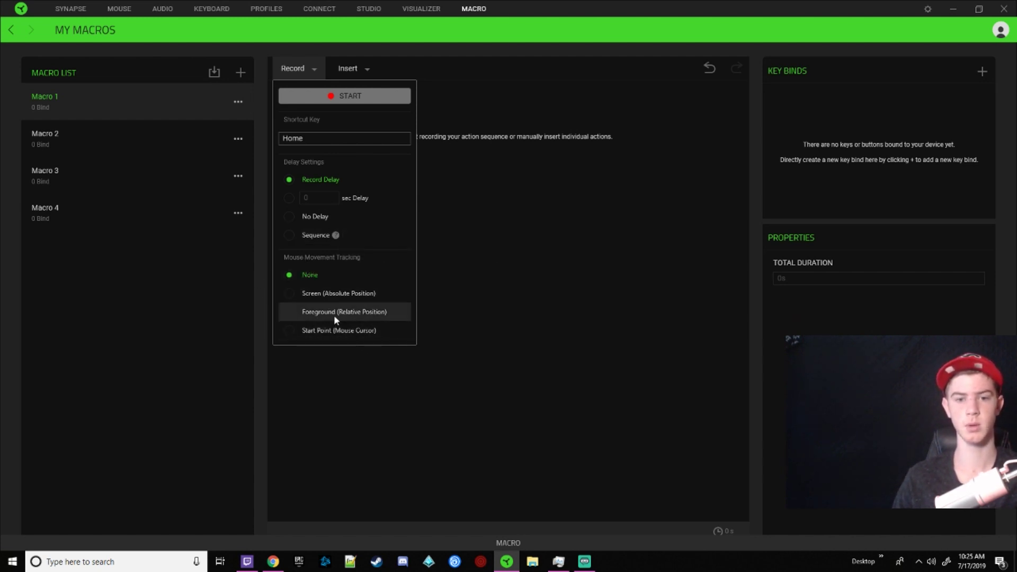
pyautogui.click(334, 300)
pyautogui.click(482, 258)
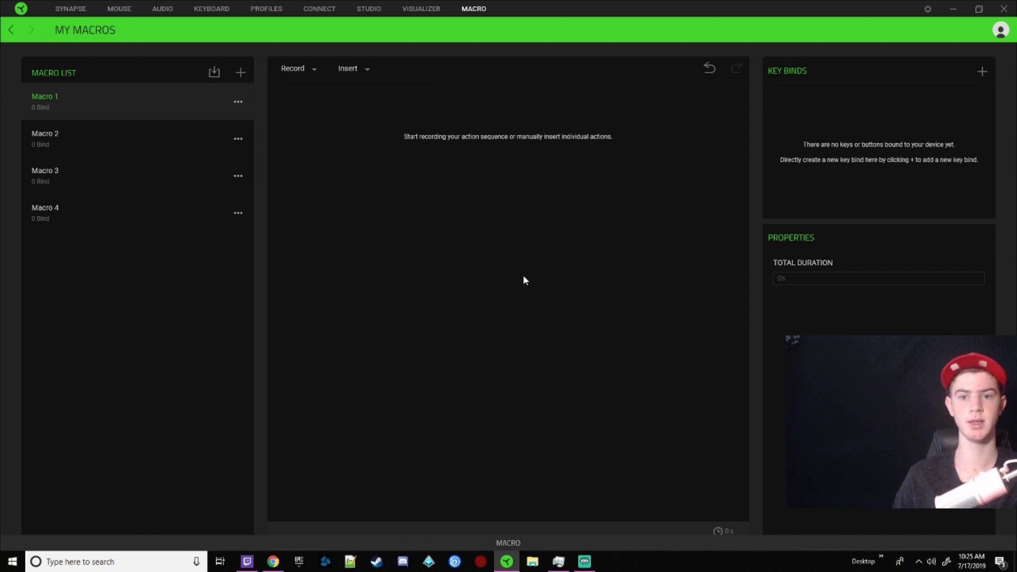
# - Switch Macro 1's mouse movement tracking to Foreground (Relative Position)
pyautogui.click(290, 77)
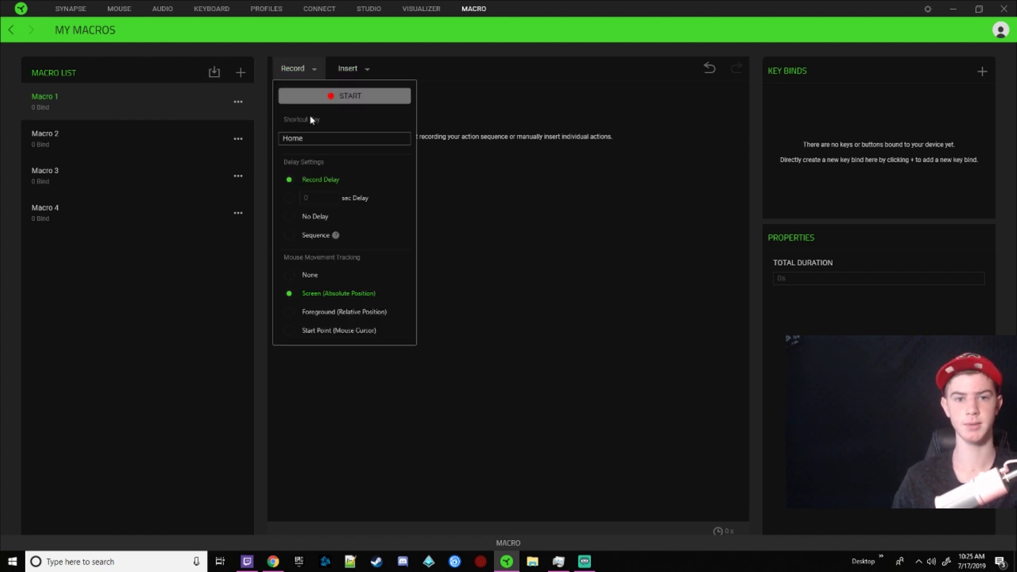
pyautogui.click(541, 326)
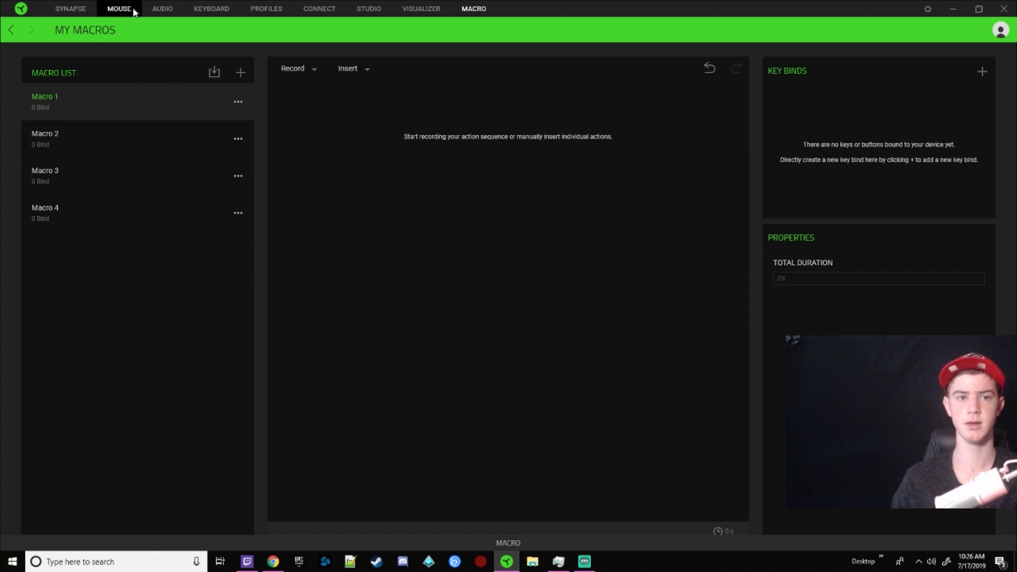
pyautogui.click(288, 74)
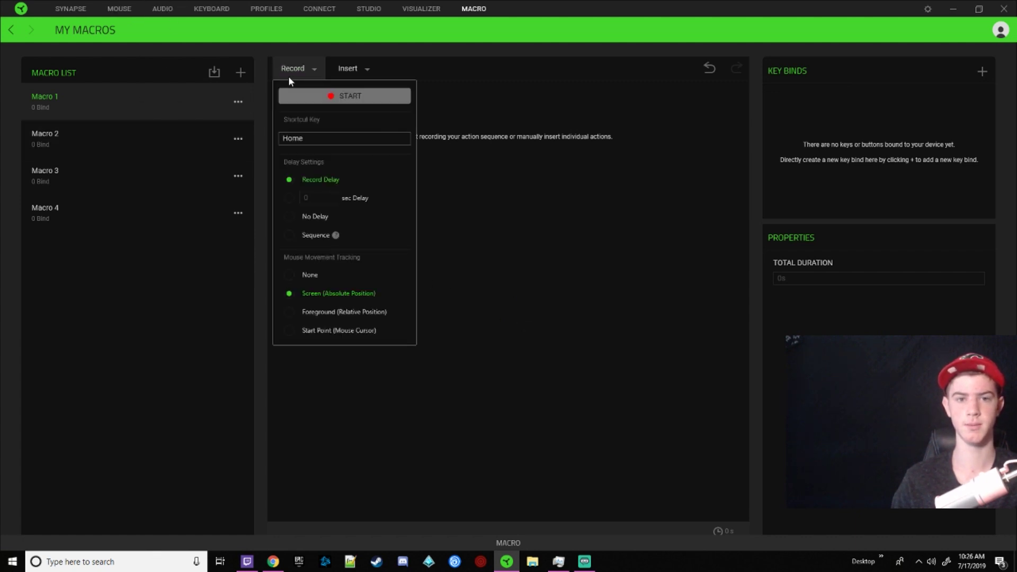
pyautogui.click(322, 313)
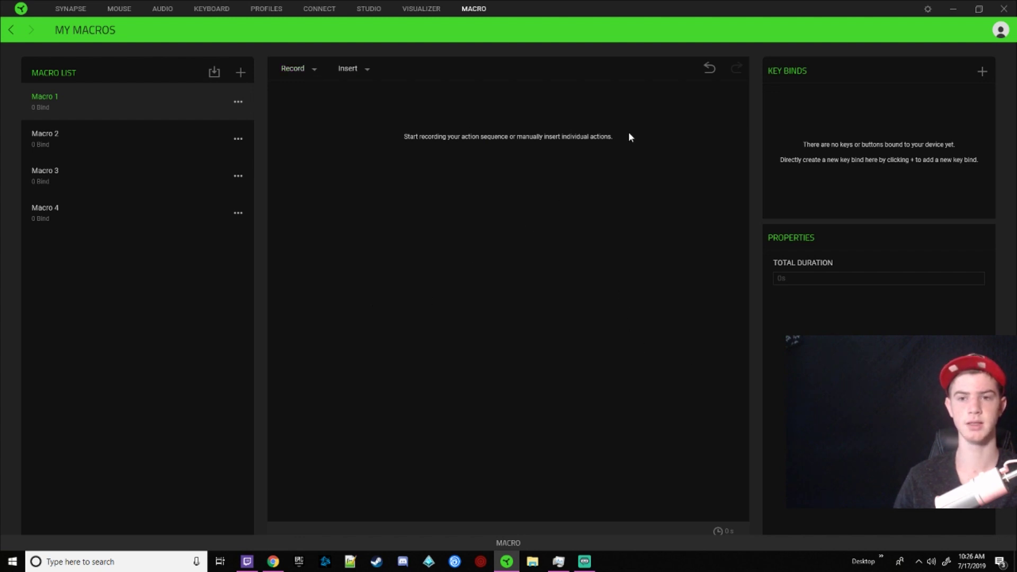
pyautogui.click(302, 66)
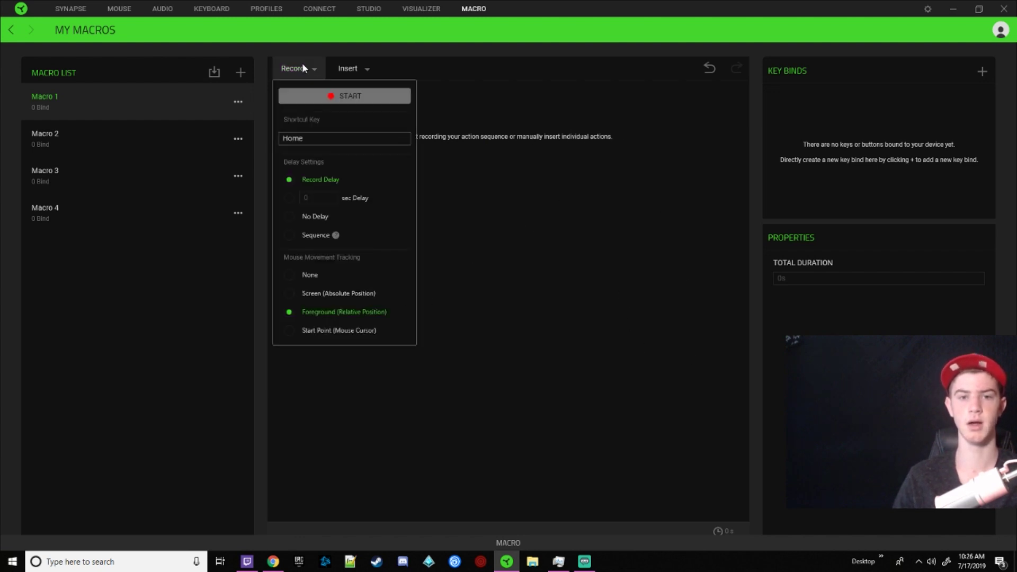
pyautogui.click(302, 66)
pyautogui.click(302, 66)
# - Record D, A and S keystrokes into Macro 1, then stop recording
pyautogui.click(303, 99)
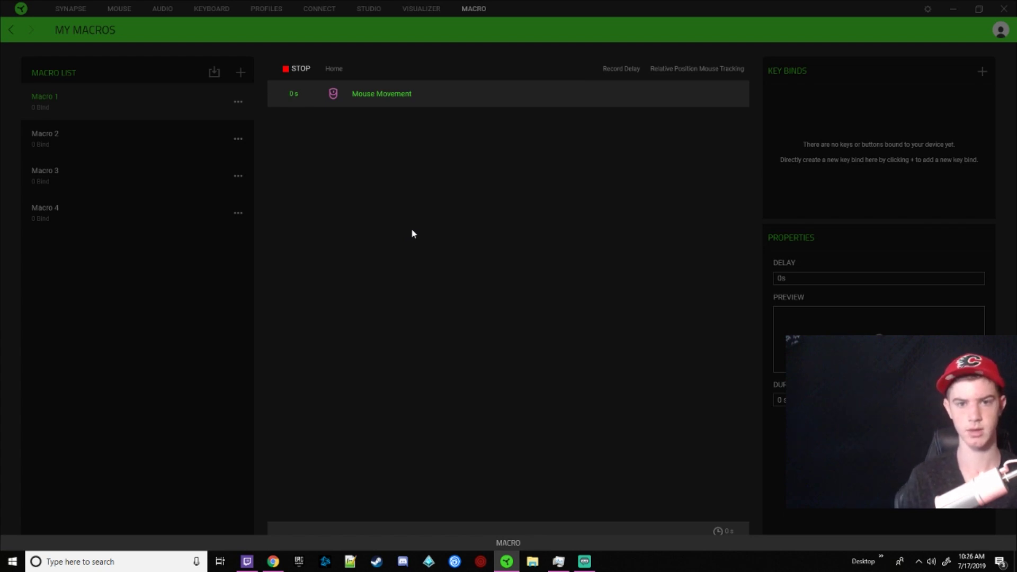
pyautogui.press('d')
pyautogui.press('a')
pyautogui.press('s')
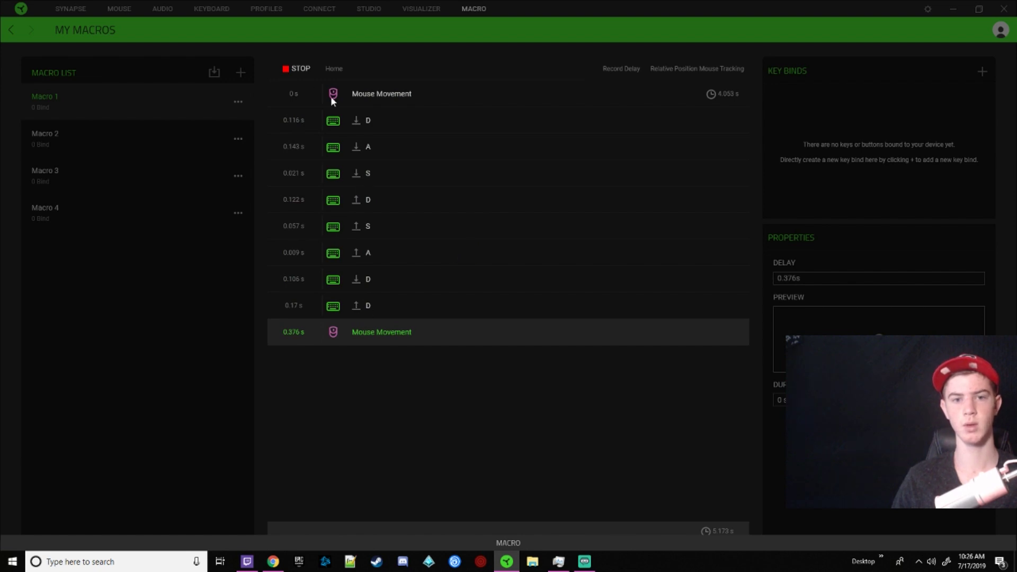
pyautogui.click(300, 72)
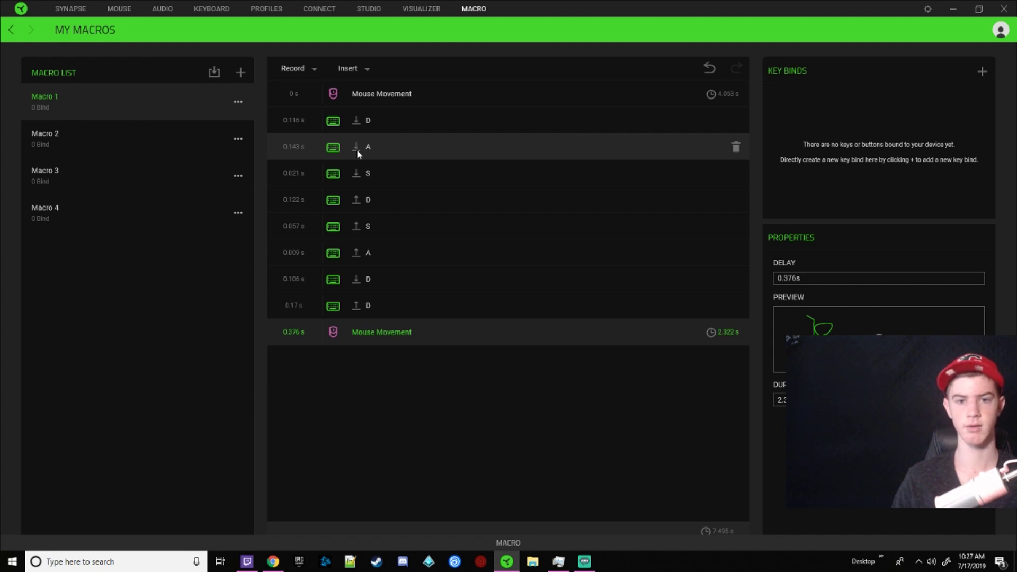
# - Clear the A key-down step's delay, briefly entering .05 before erasing it
pyautogui.click(291, 119)
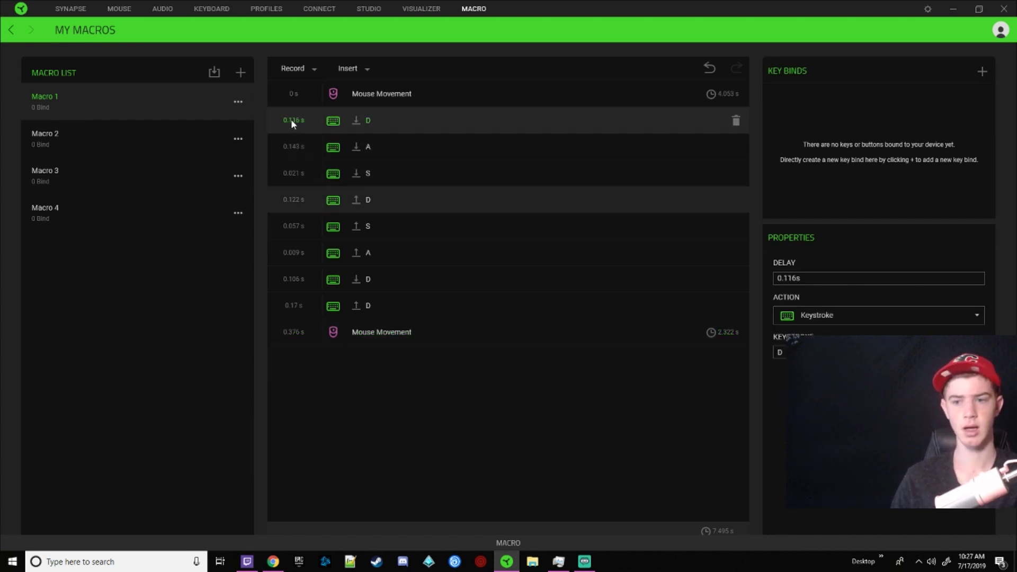
pyautogui.click(789, 278)
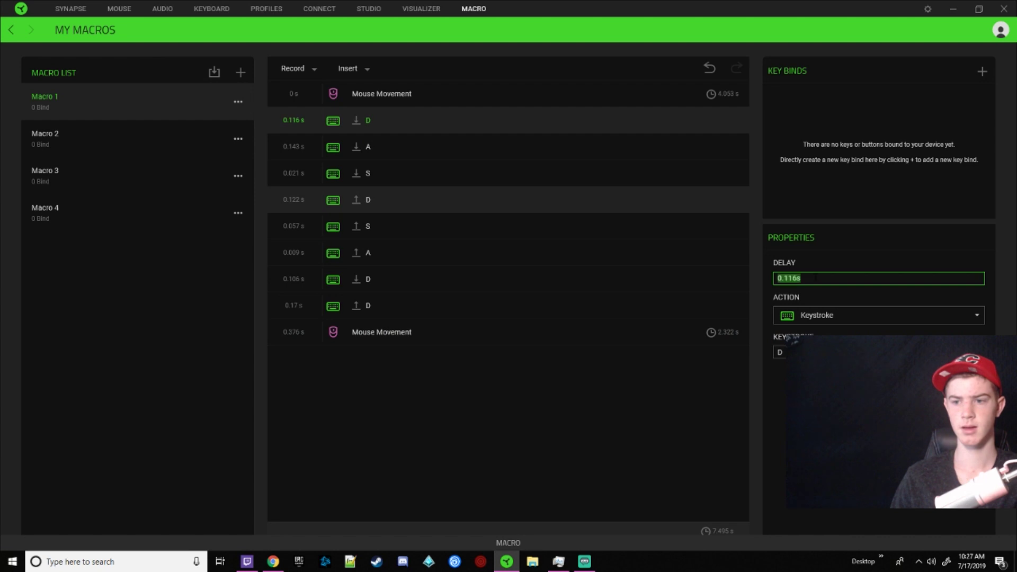
pyautogui.click(285, 148)
pyautogui.click(807, 278)
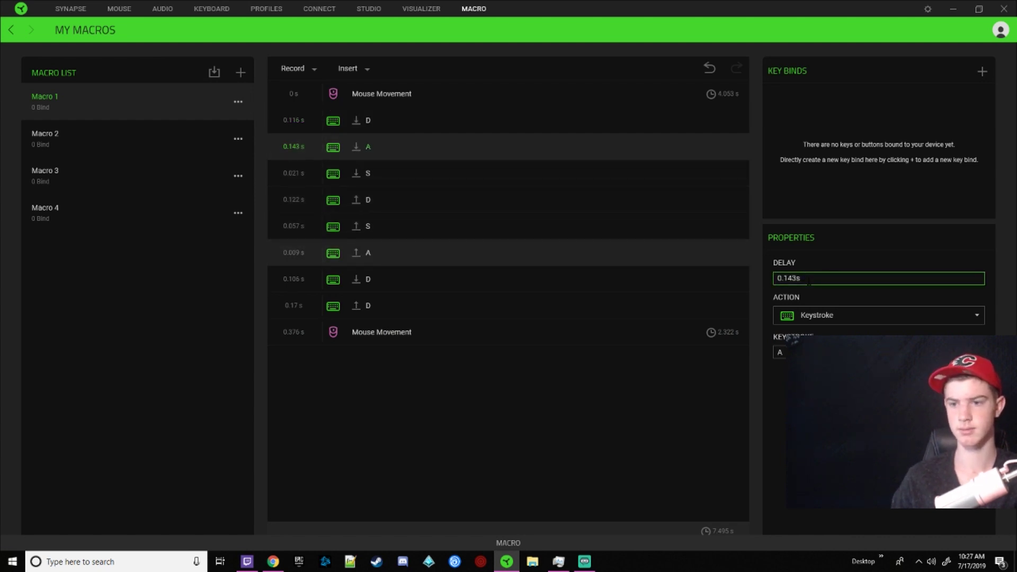
pyautogui.press('BackSpace')
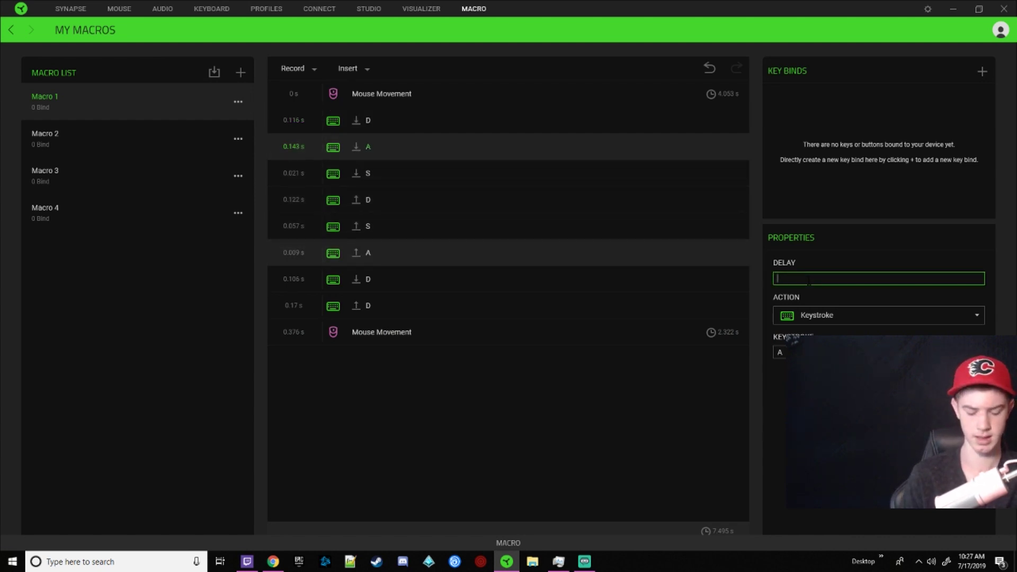
pyautogui.write('.05')
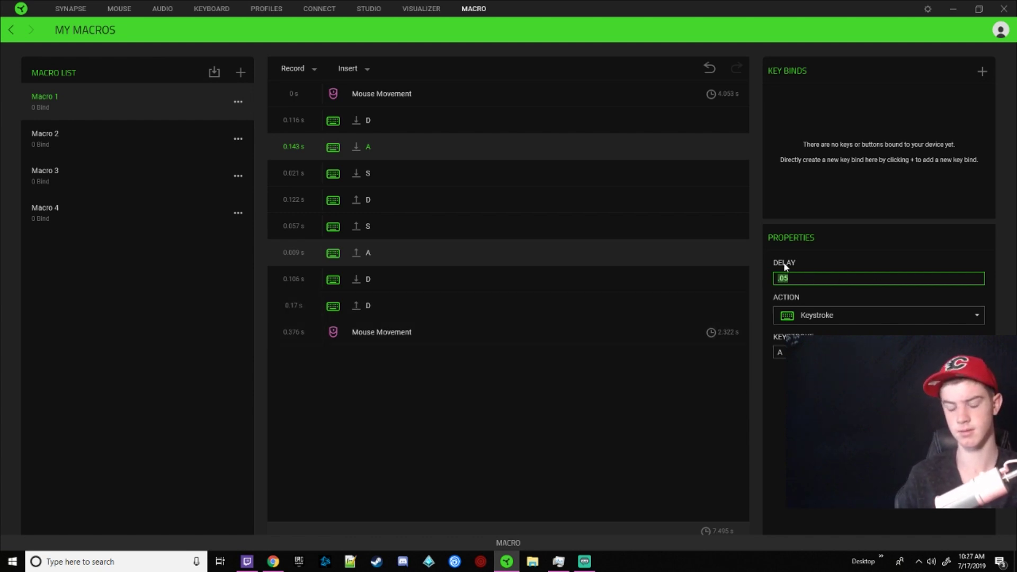
pyautogui.press('BackSpace')
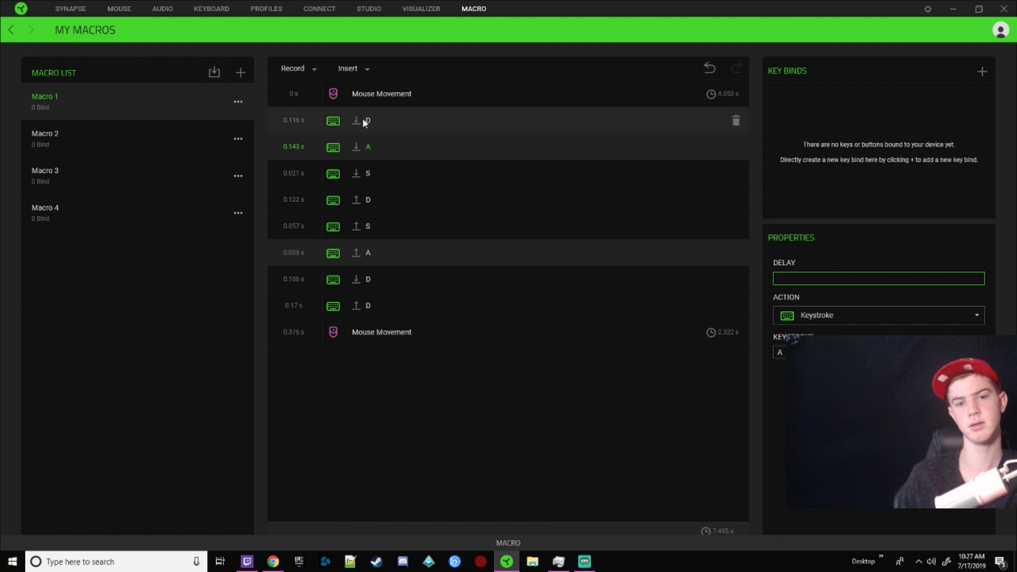
# - Commit the cleared delay and select the final D key-up and Mouse Movement steps
pyautogui.click(393, 307)
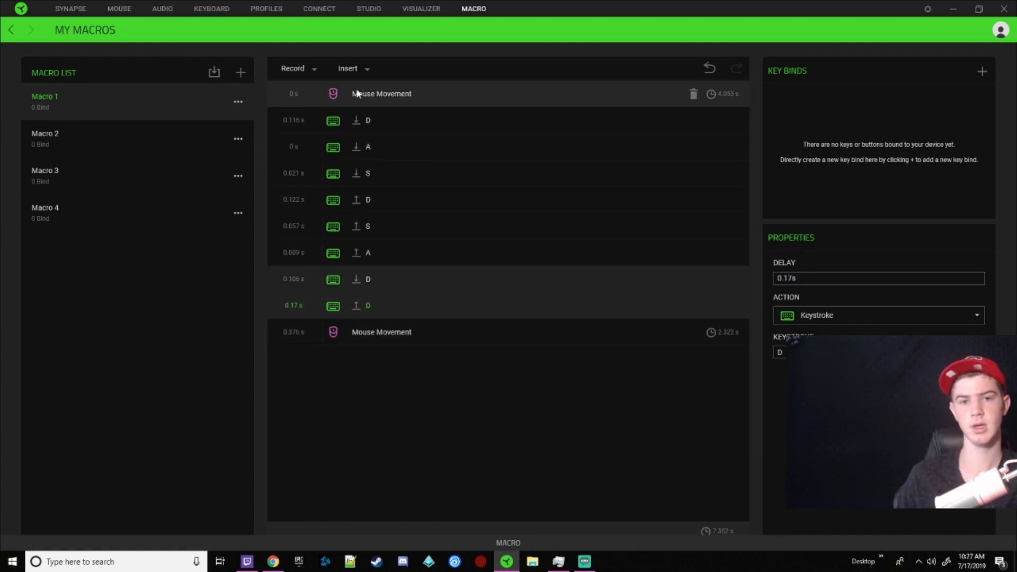
pyautogui.click(614, 331)
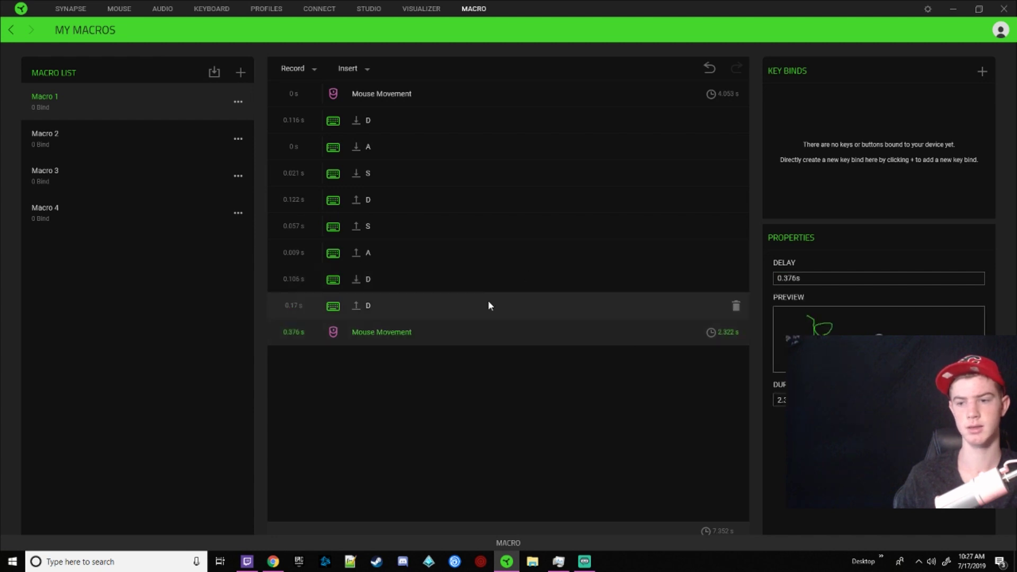
pyautogui.click(492, 300)
pyautogui.click(495, 323)
pyautogui.click(485, 316)
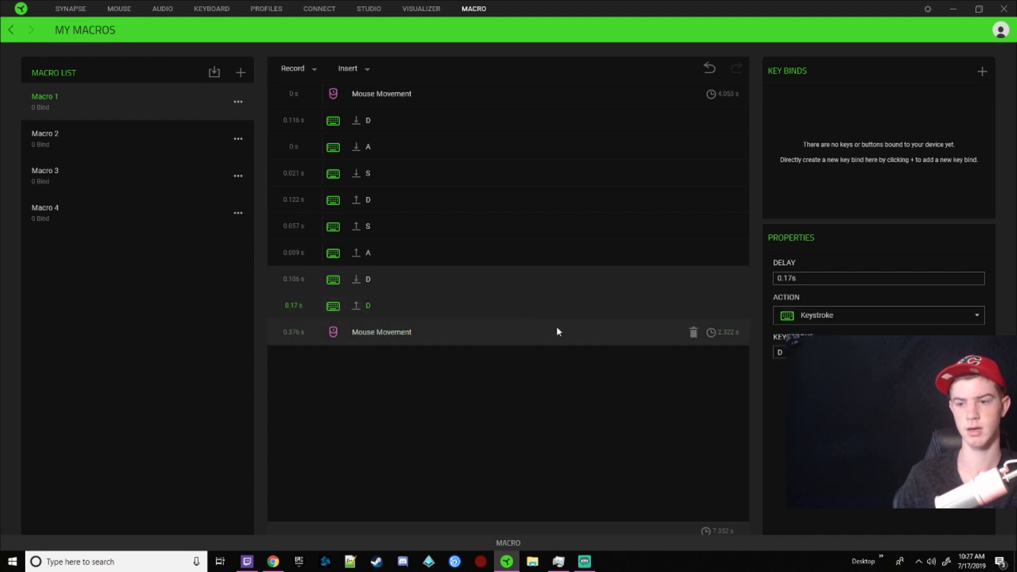
pyautogui.click(686, 336)
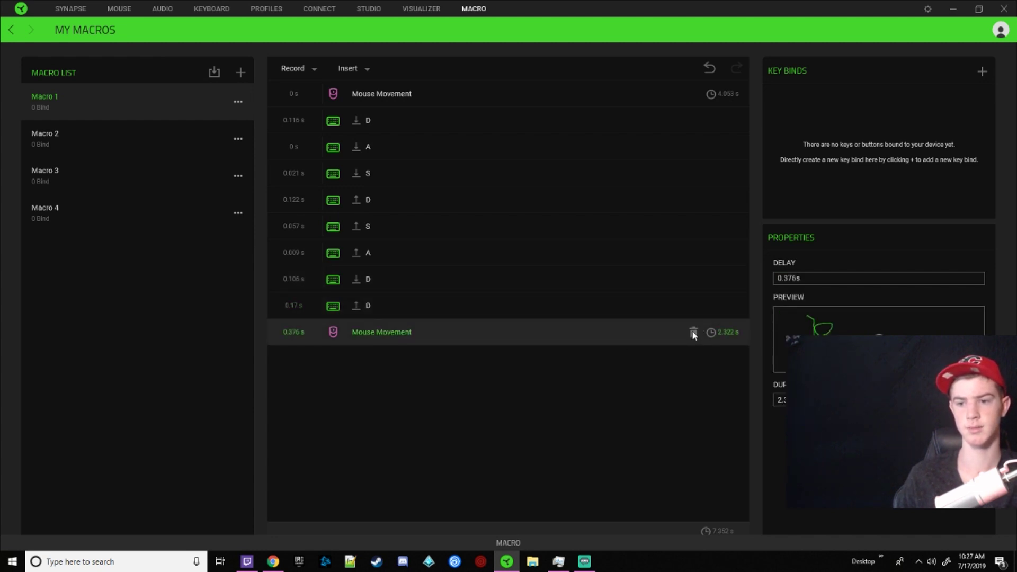
# - Delete both Mouse Movement steps and every D, A and S keystroke from Macro 1
pyautogui.click(694, 332)
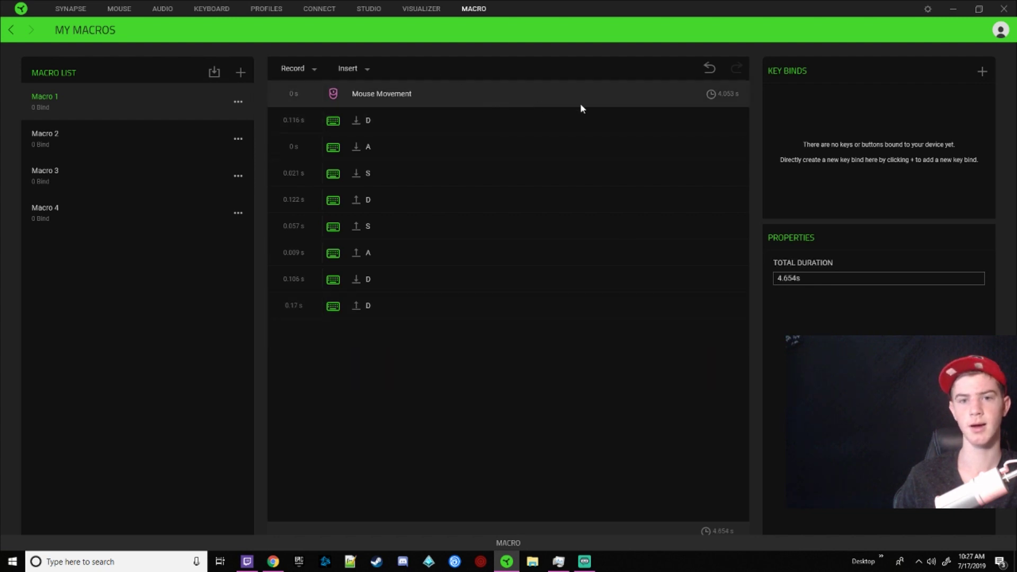
pyautogui.click(694, 94)
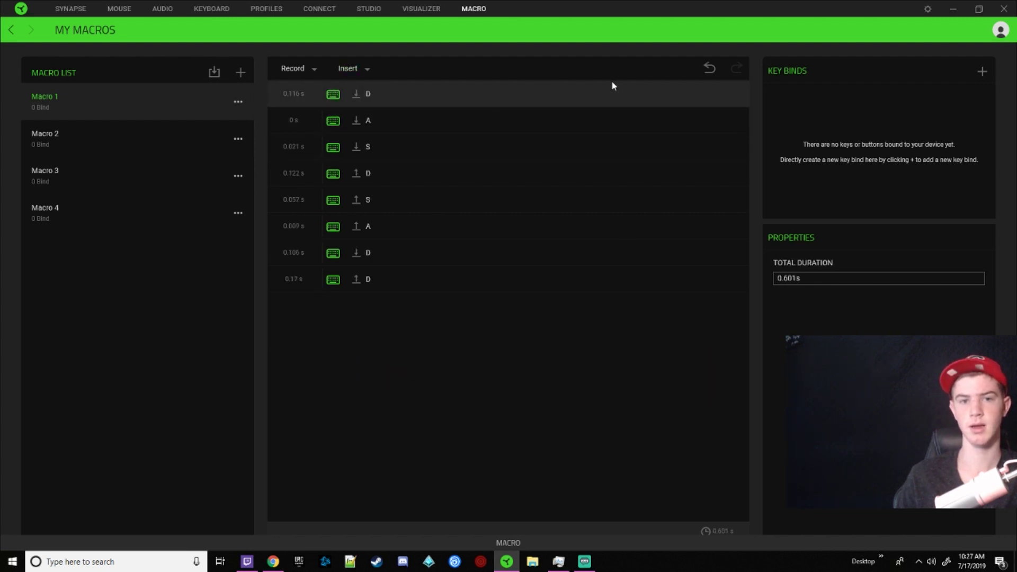
pyautogui.click(736, 94)
pyautogui.click(736, 93)
pyautogui.click(736, 94)
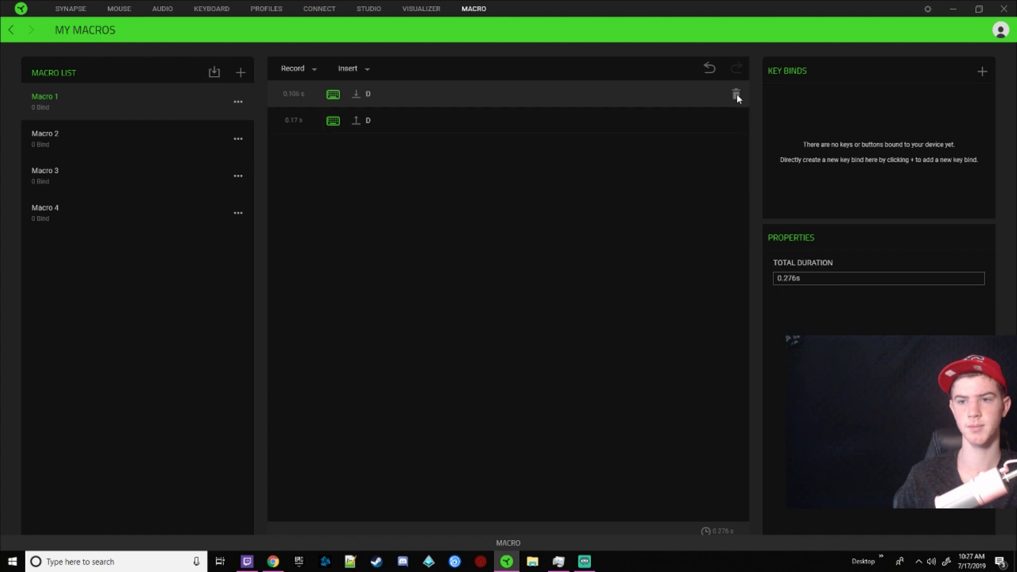
pyautogui.click(736, 93)
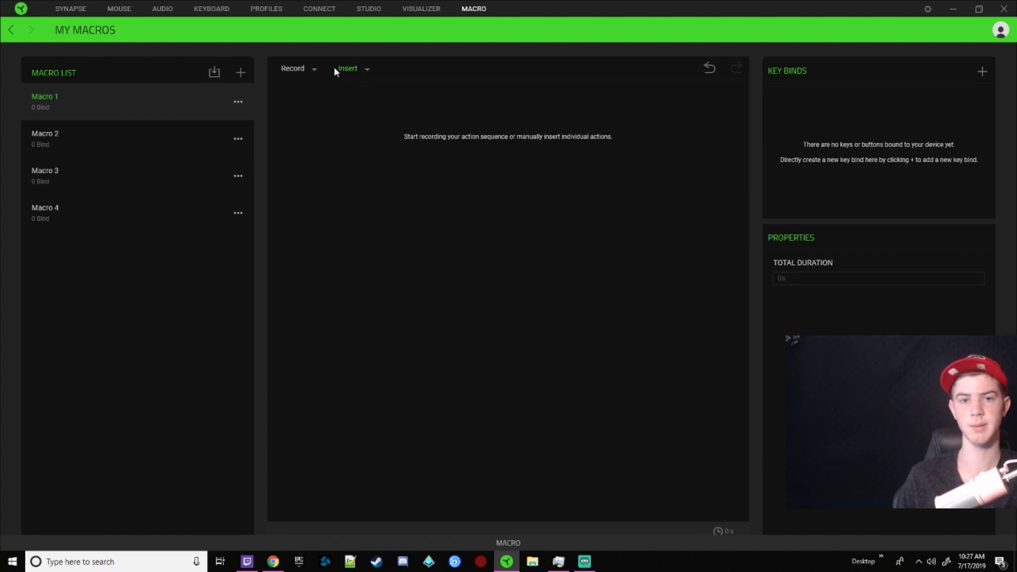
# - Insert a trial Type Text step into Macro 1 with hello text
pyautogui.click(360, 70)
pyautogui.click(369, 147)
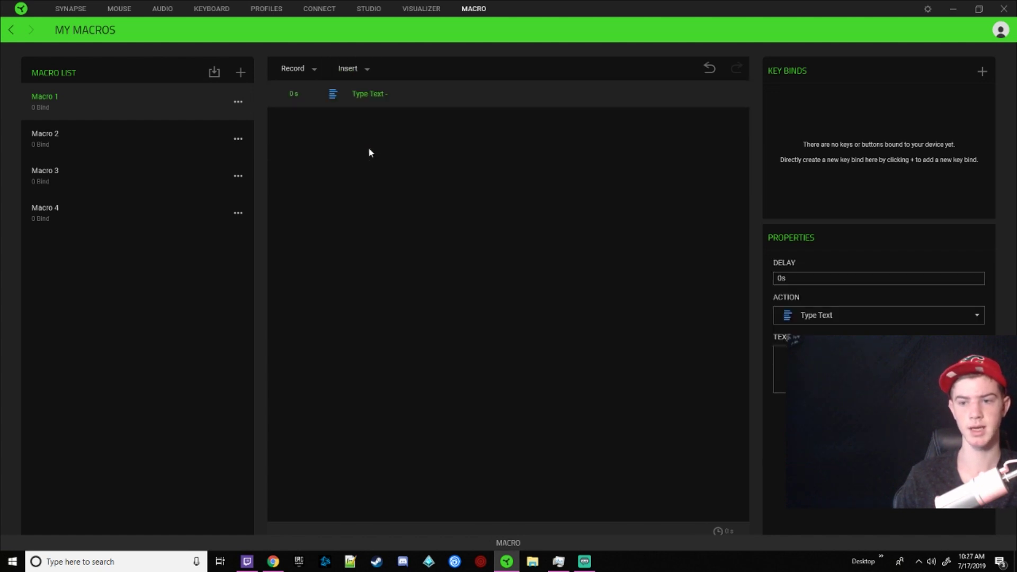
pyautogui.click(778, 352)
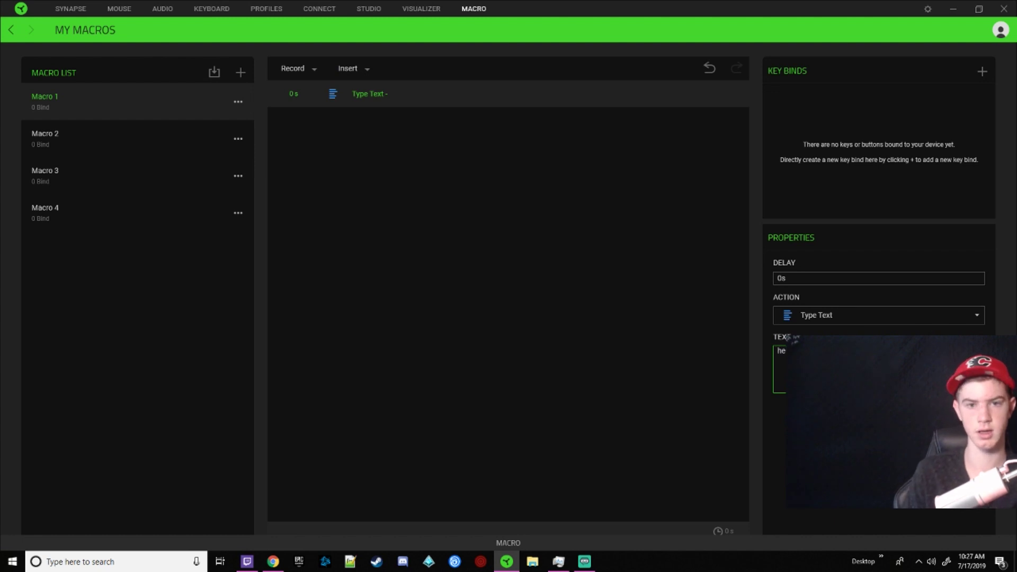
pyautogui.click(447, 288)
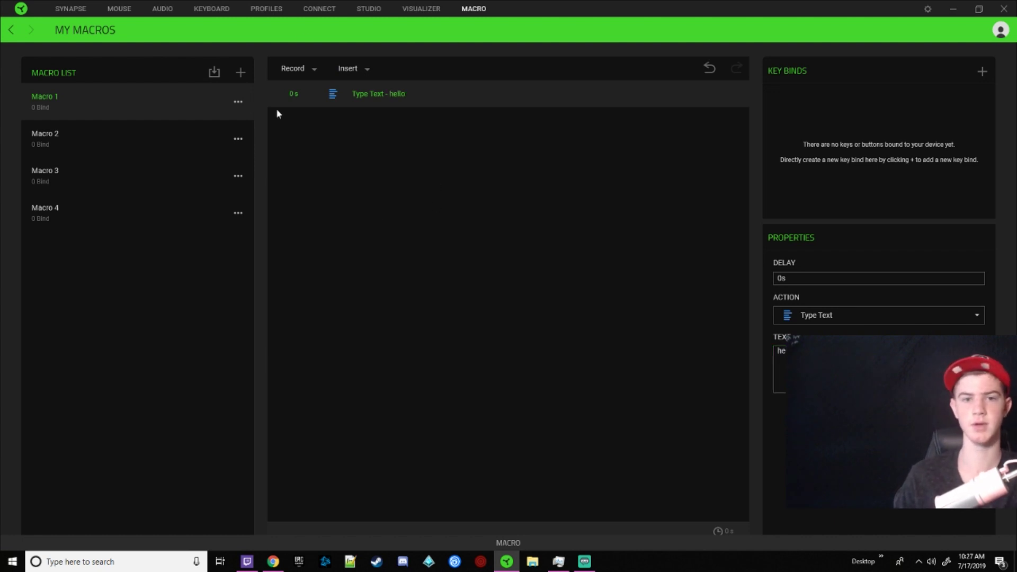
# - Insert a Run Command step, leaving its command blank
pyautogui.click(342, 70)
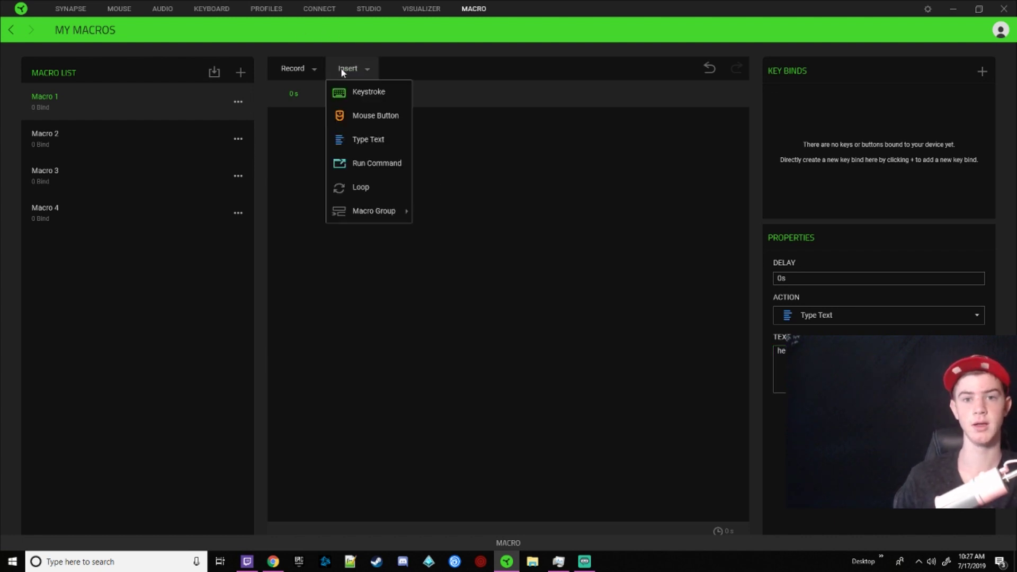
pyautogui.click(341, 68)
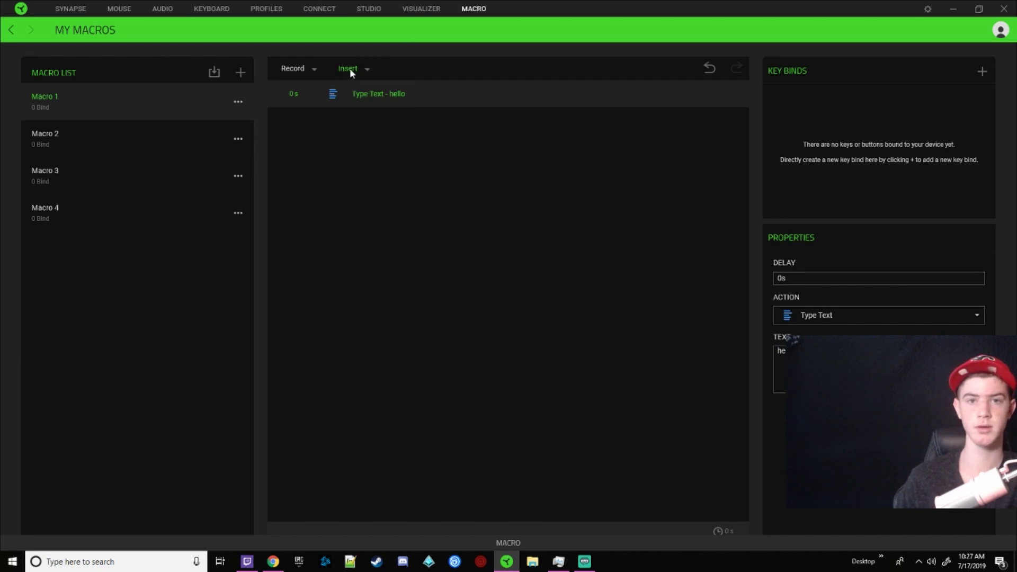
pyautogui.click(349, 69)
pyautogui.click(367, 170)
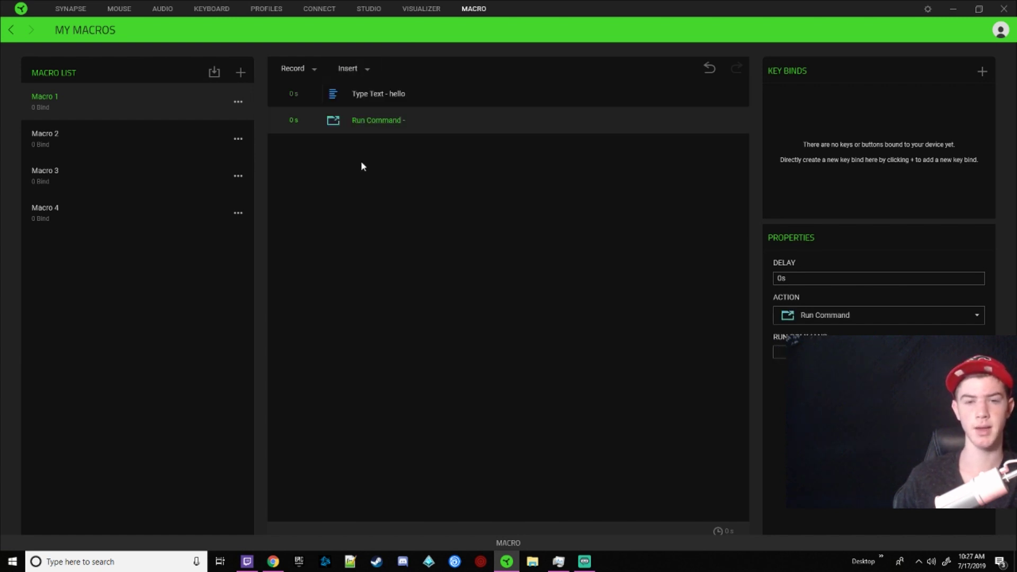
pyautogui.click(779, 352)
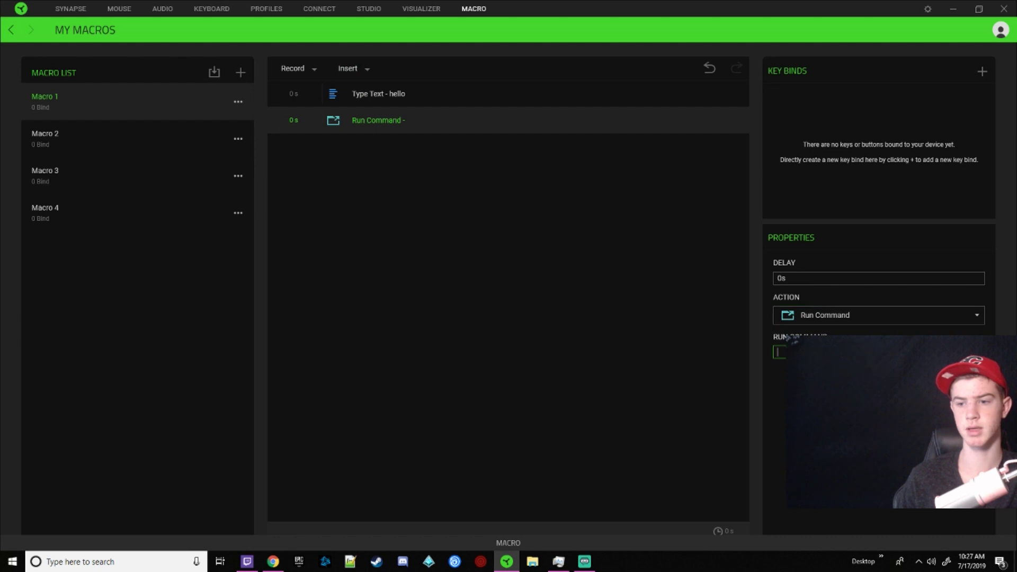
pyautogui.click(819, 321)
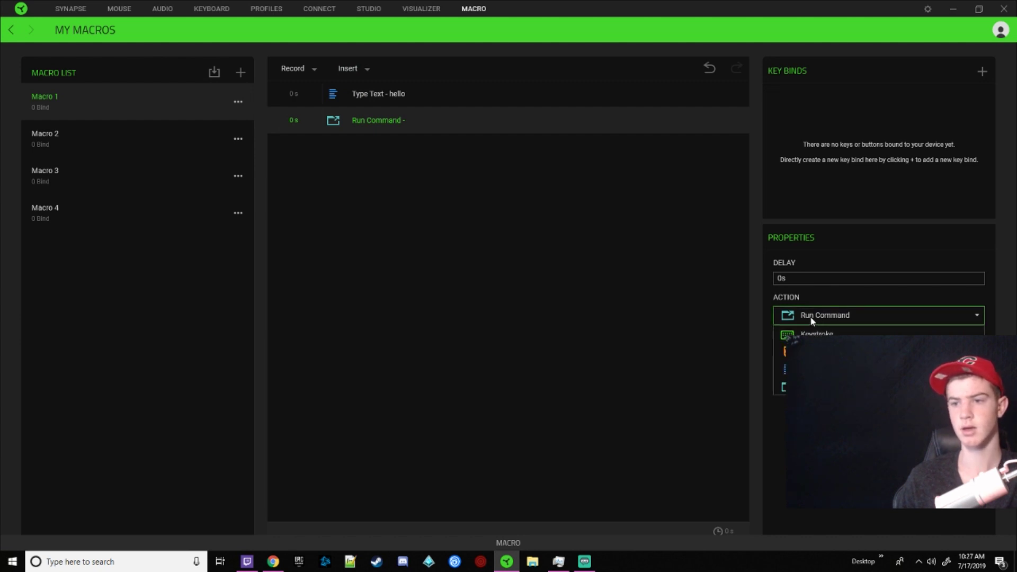
pyautogui.click(809, 316)
# - Add a keystroke step, then delete it and the Type Text hello step
pyautogui.click(352, 68)
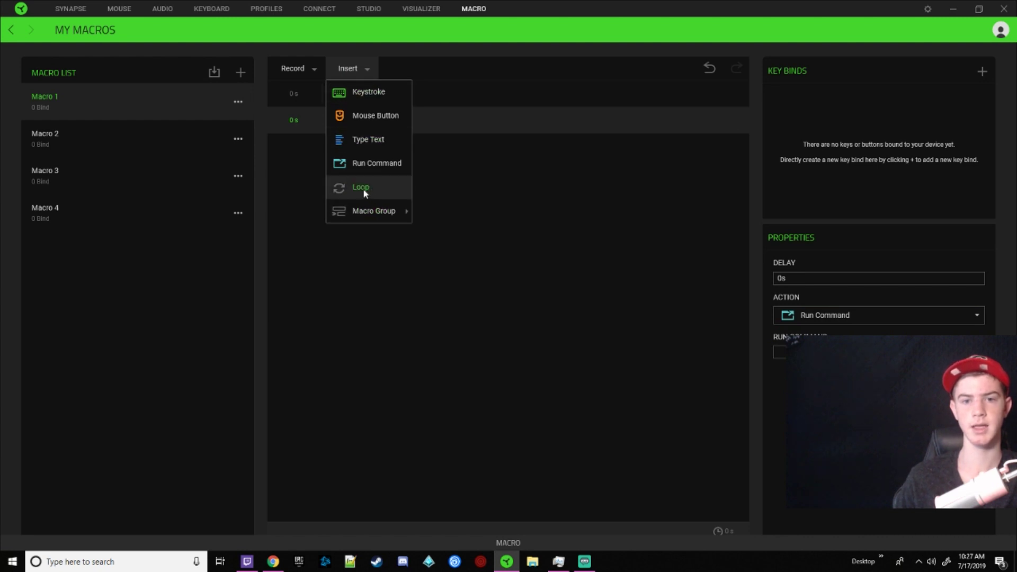
pyautogui.click(371, 93)
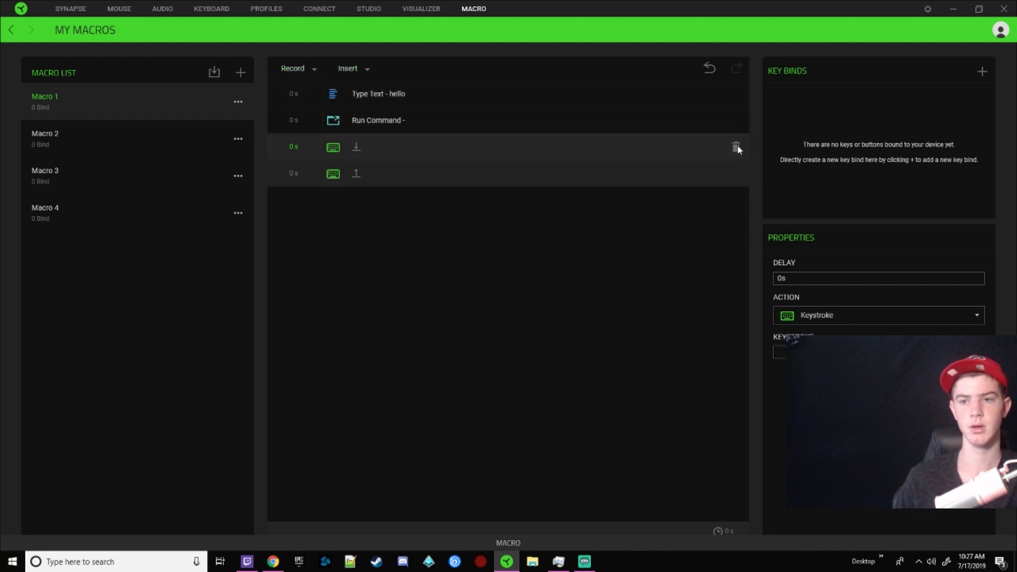
pyautogui.click(736, 146)
pyautogui.click(738, 117)
pyautogui.click(735, 96)
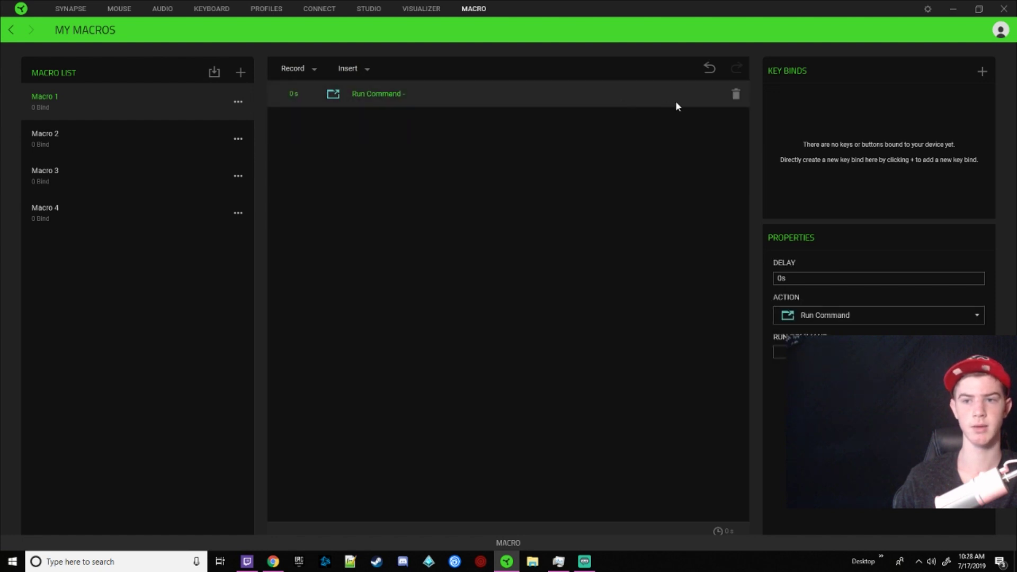
# - Replace the Run Command step with a Type Text step reading 'Hello?' at 0 s delay
pyautogui.click(288, 74)
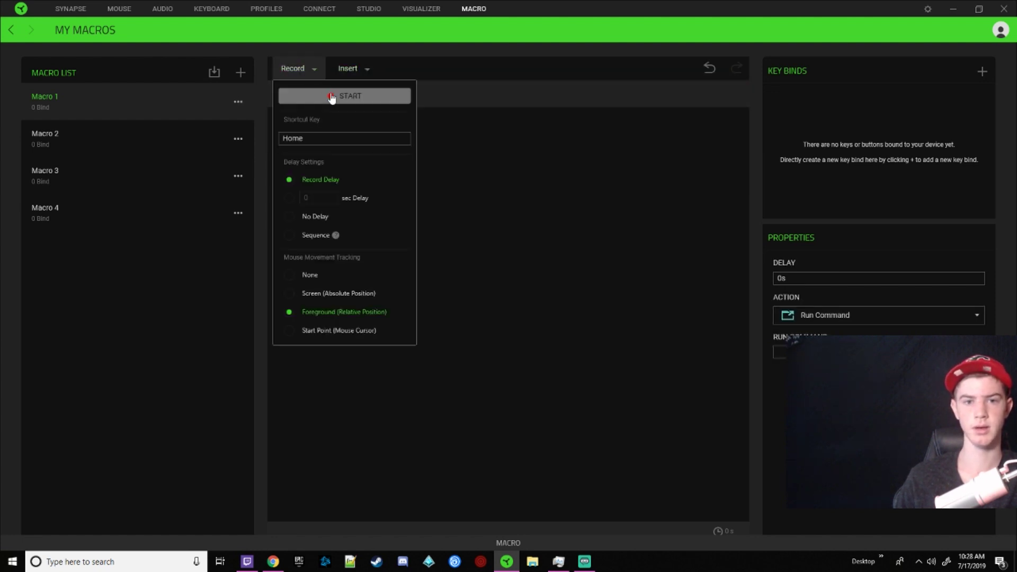
pyautogui.click(529, 89)
pyautogui.click(736, 94)
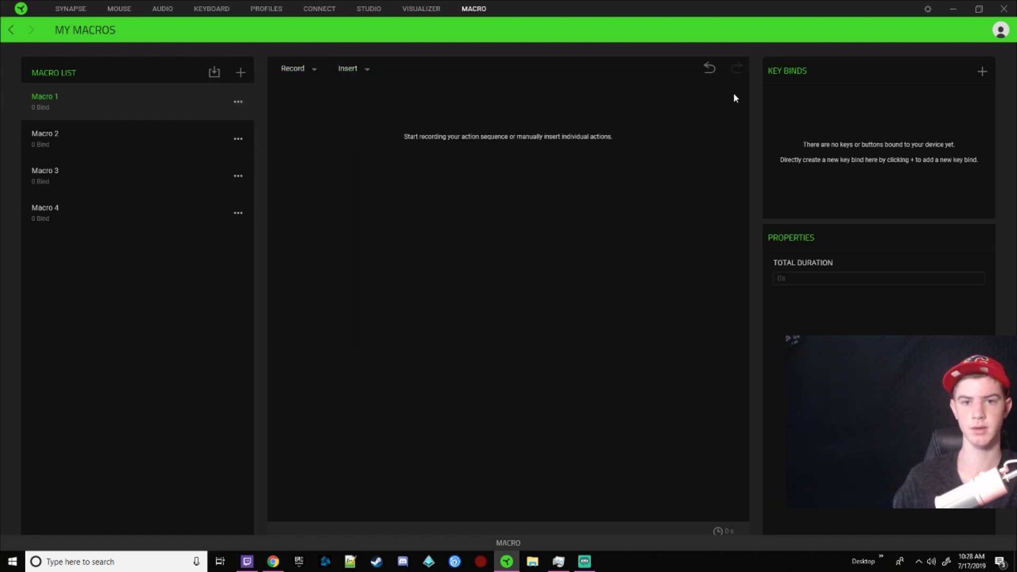
pyautogui.click(350, 69)
pyautogui.click(369, 139)
pyautogui.click(848, 366)
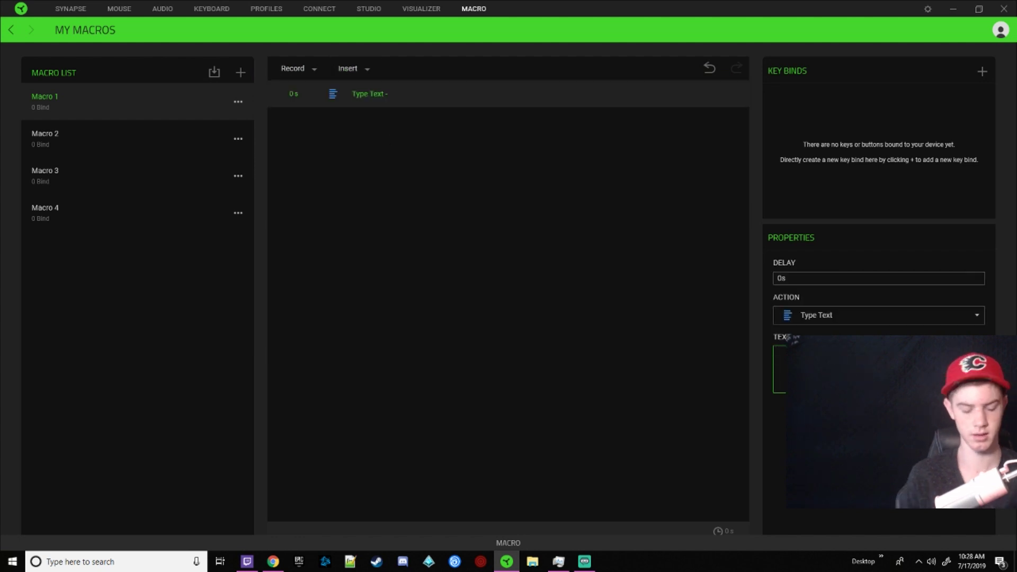
pyautogui.write('Hello?')
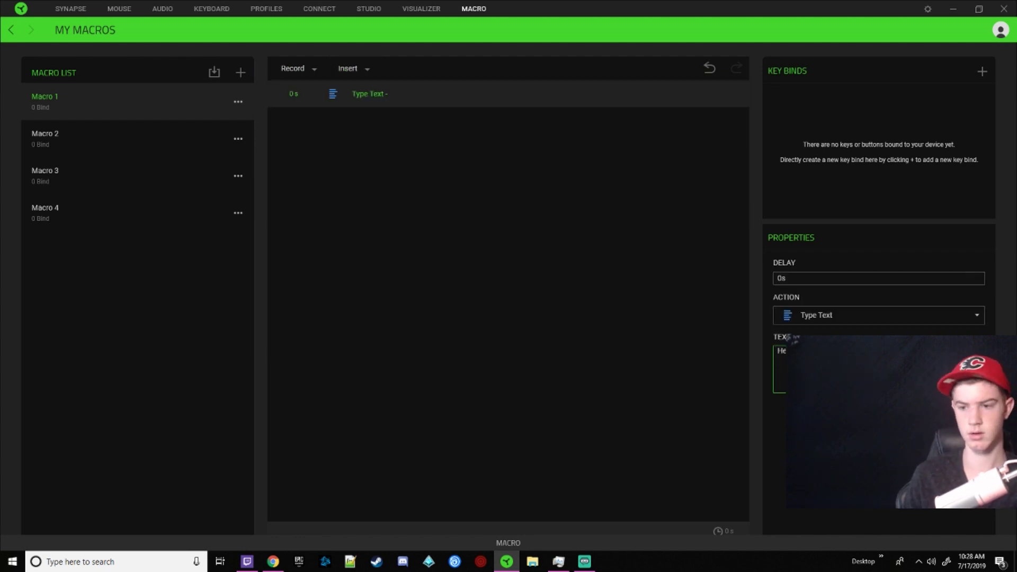
pyautogui.click(673, 317)
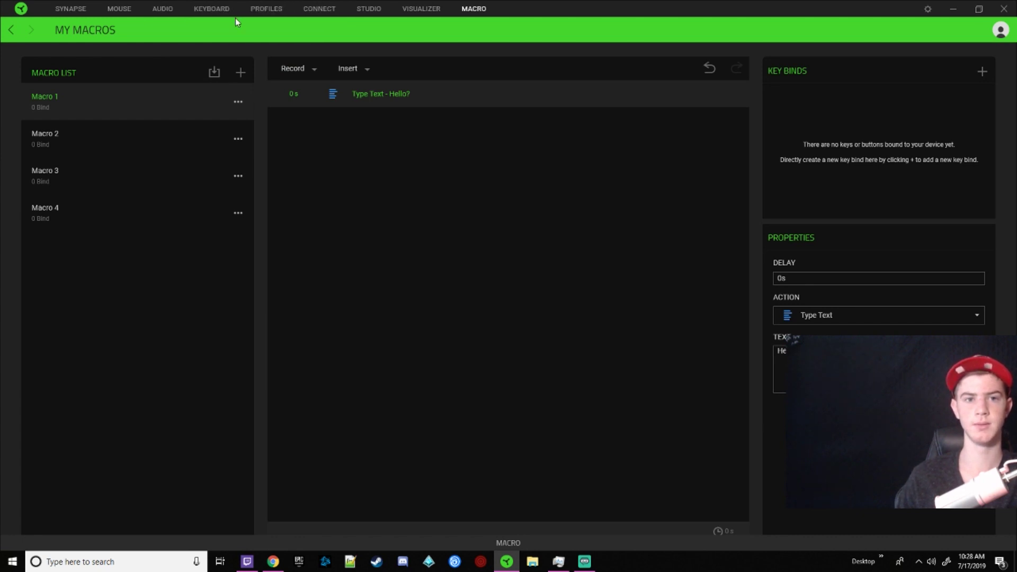
# - Go to the Profiles page and select the Razer Huntsman Elite
pyautogui.click(211, 13)
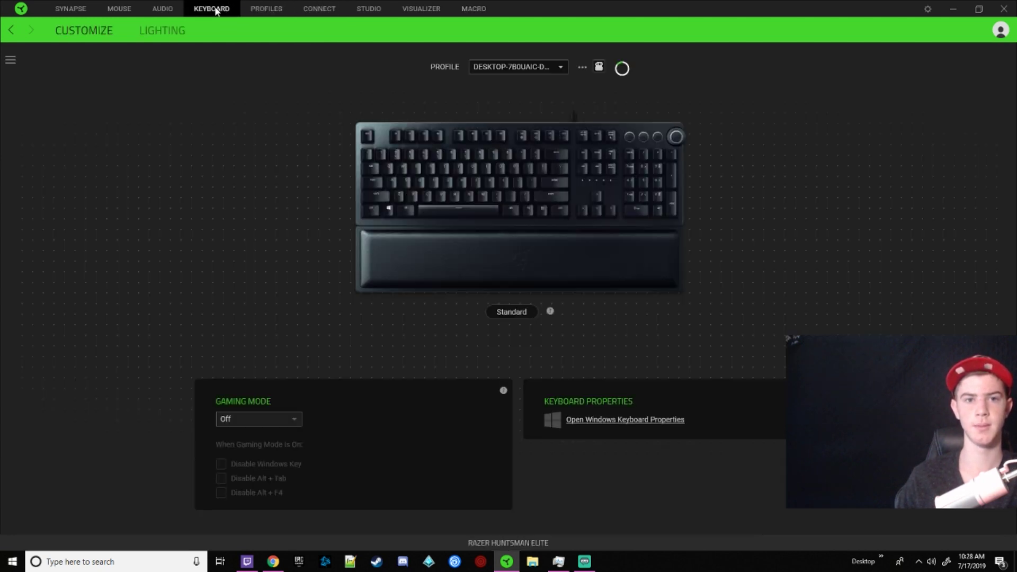
pyautogui.click(280, 11)
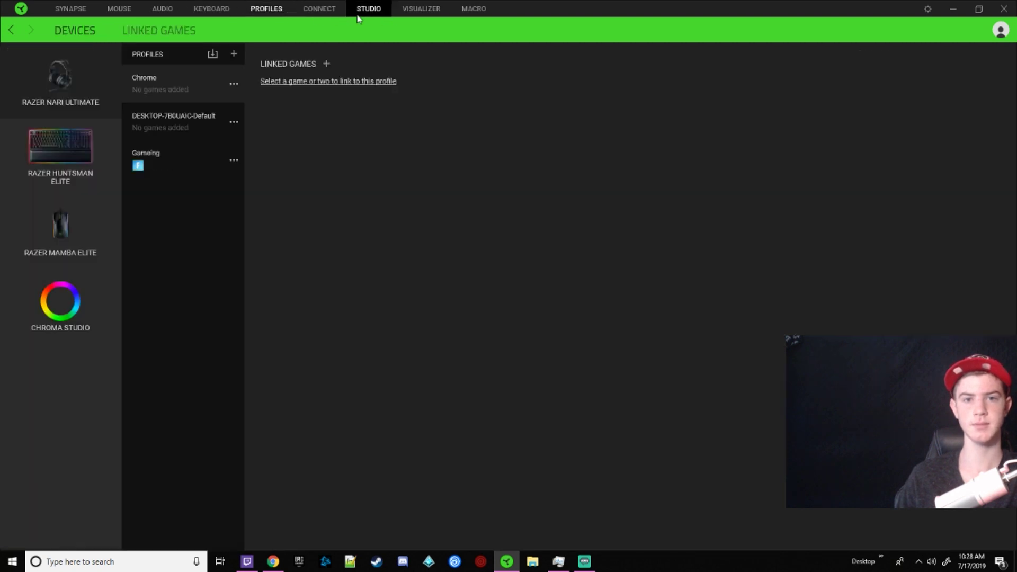
pyautogui.click(477, 17)
pyautogui.click(255, 10)
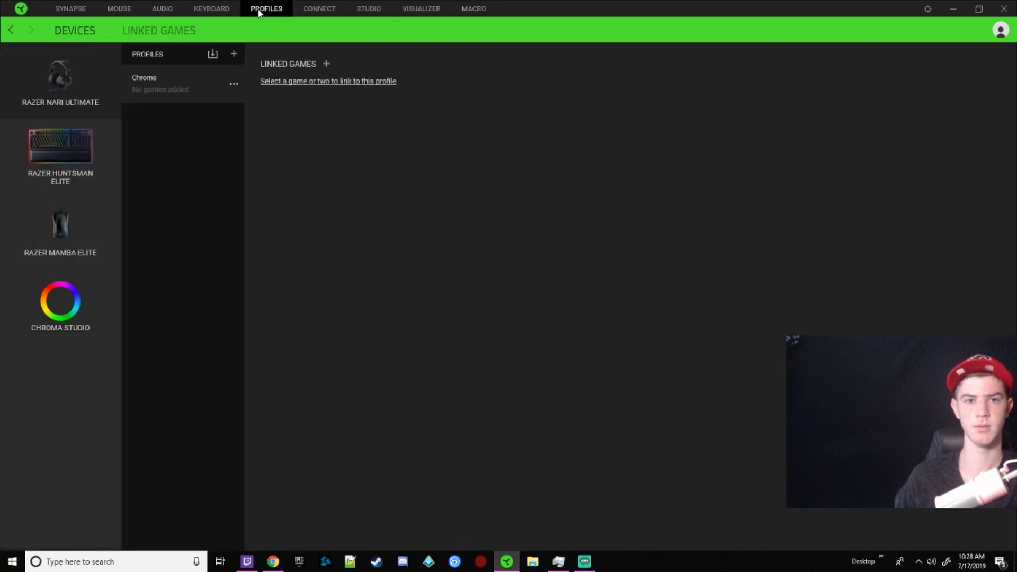
pyautogui.click(77, 151)
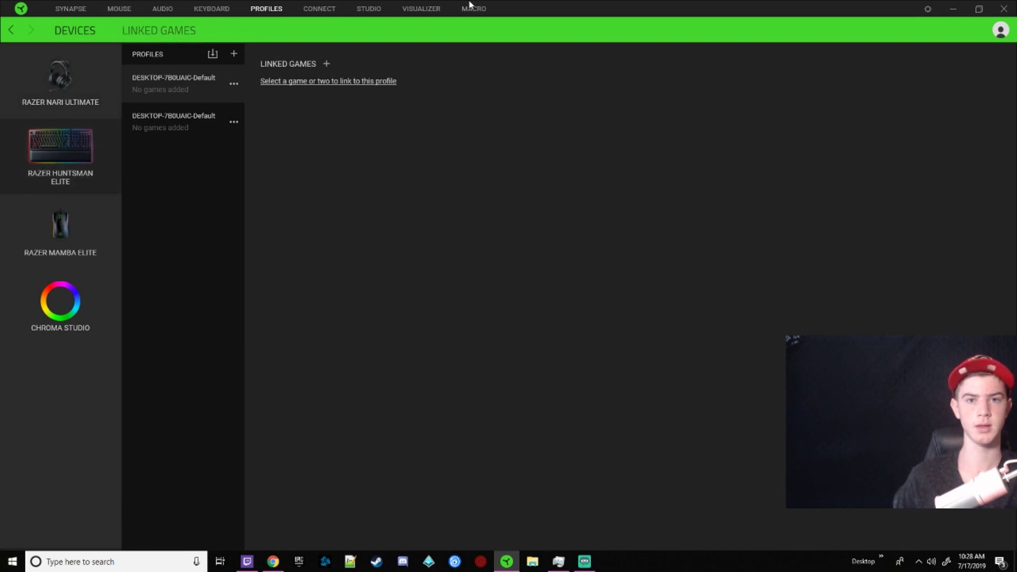
# - On the Keyboard page, keep the default profile and switch to the Hypershift layer
pyautogui.click(211, 9)
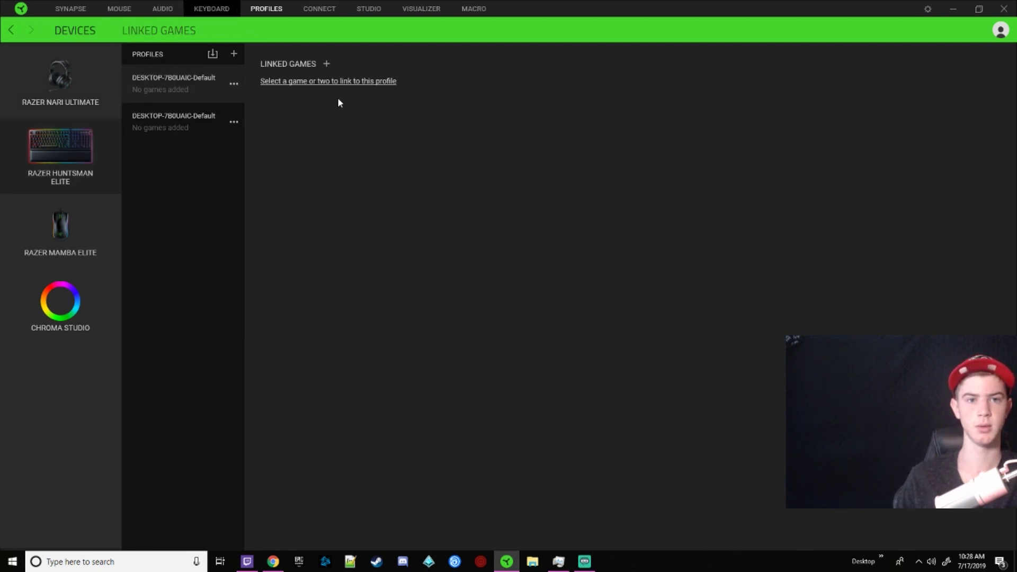
pyautogui.click(516, 64)
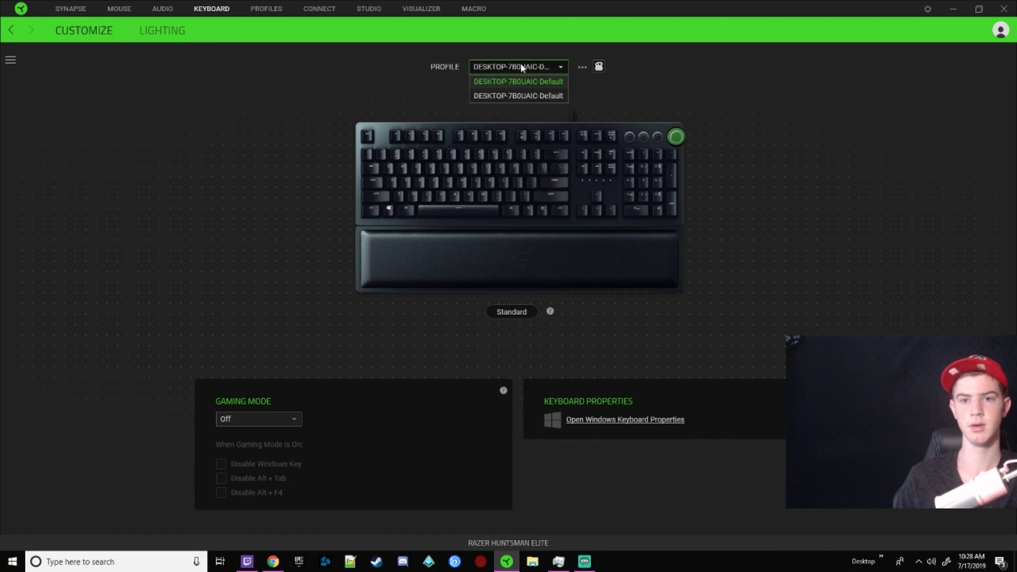
pyautogui.click(520, 63)
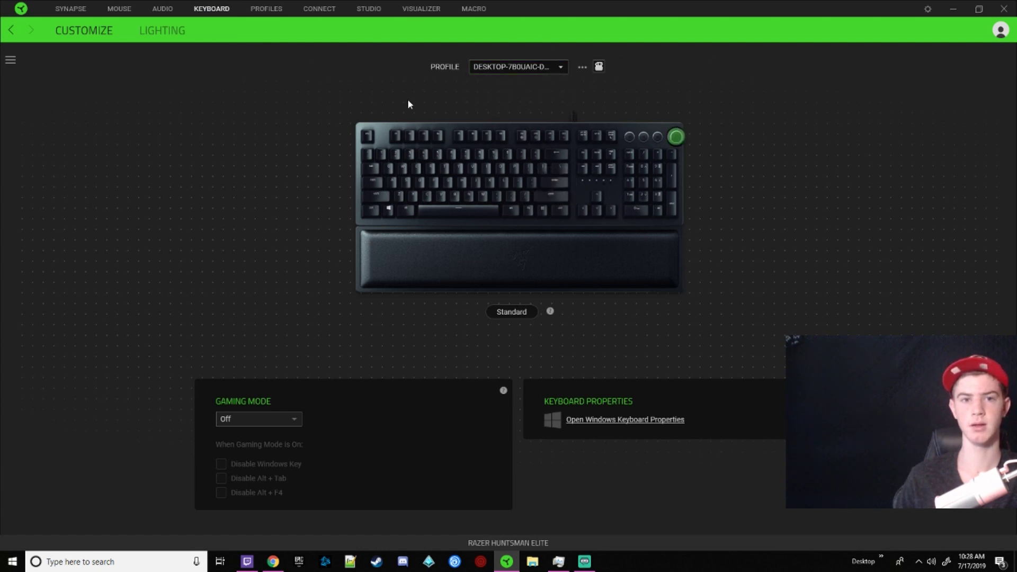
pyautogui.click(534, 70)
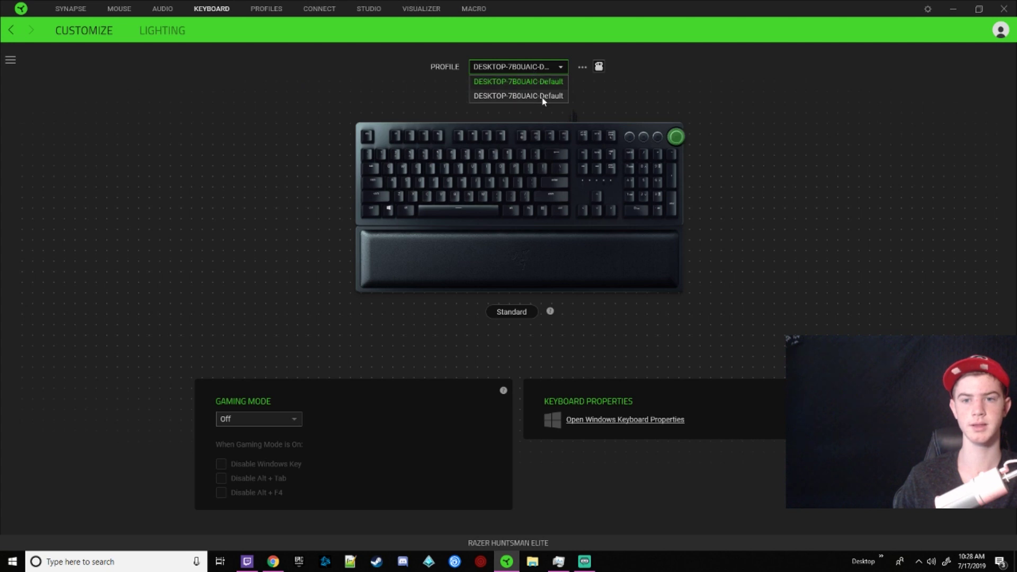
pyautogui.click(534, 80)
pyautogui.click(513, 313)
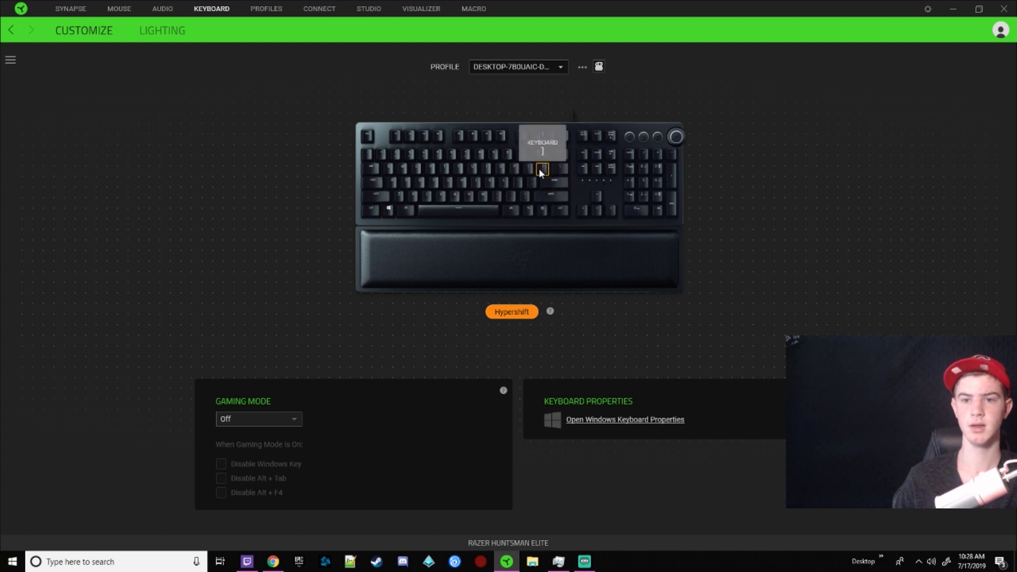
# - Return to the Hypershift layer and open the Esc key's binding options
pyautogui.click(512, 313)
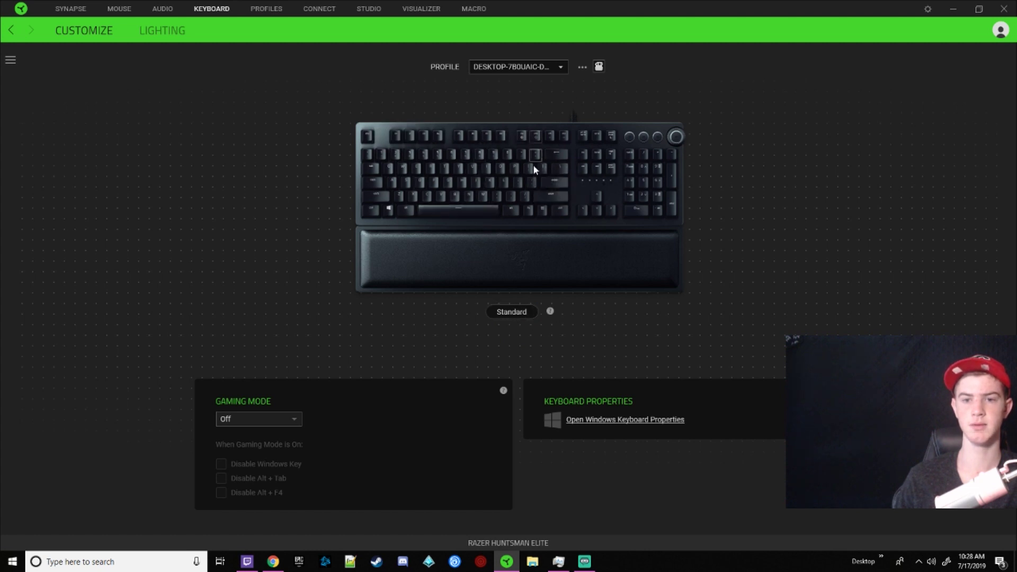
pyautogui.click(512, 307)
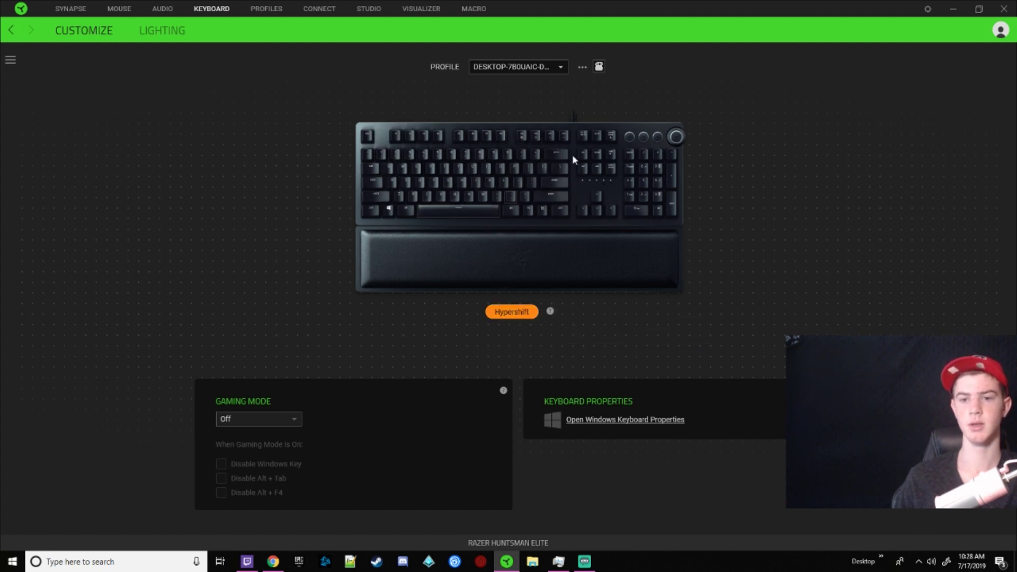
pyautogui.click(367, 136)
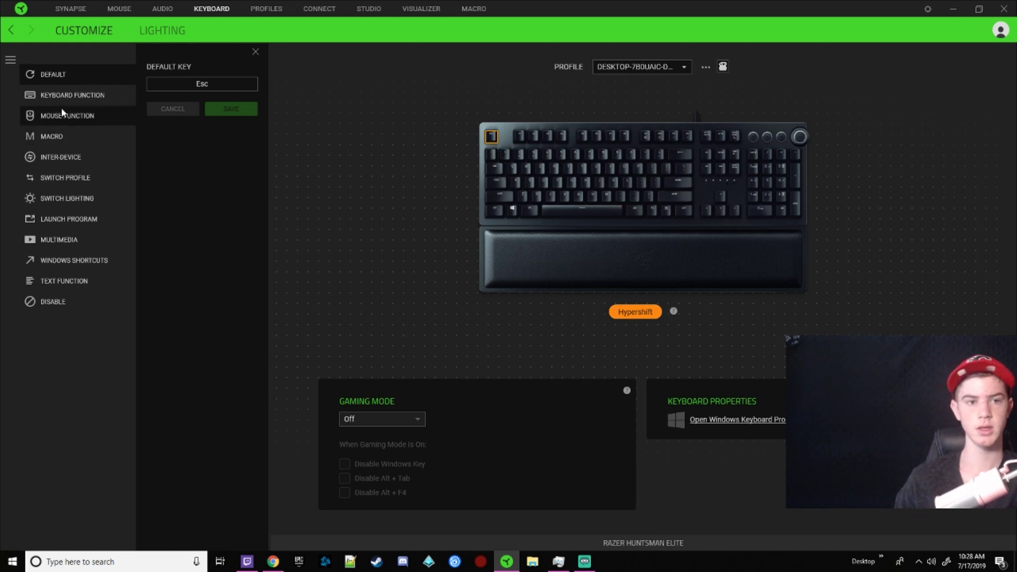
# - Bind Macro 1 to Hypershift+Esc with toggle continuous playback, save, and switch to Chrome
pyautogui.click(62, 136)
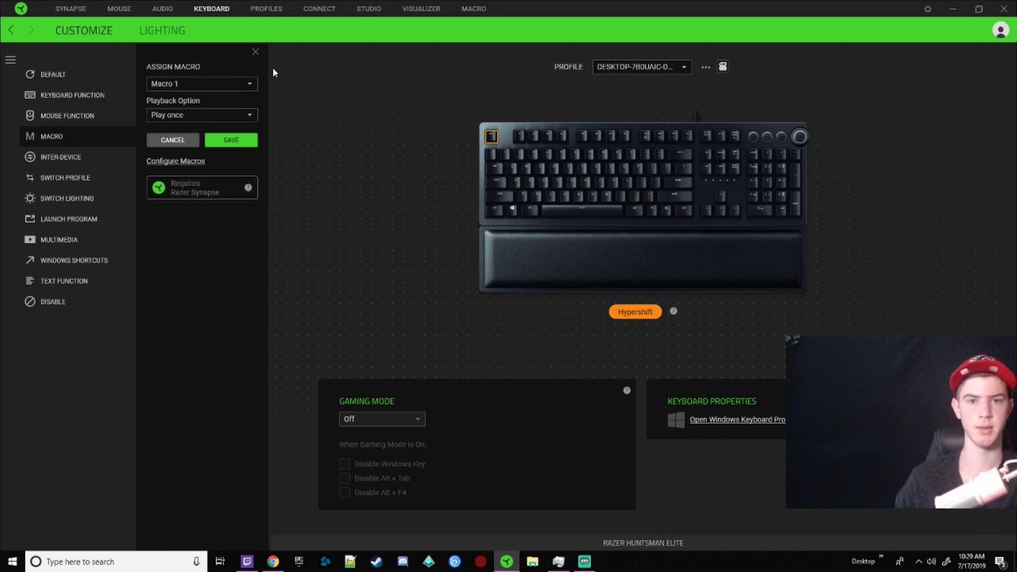
pyautogui.click(216, 116)
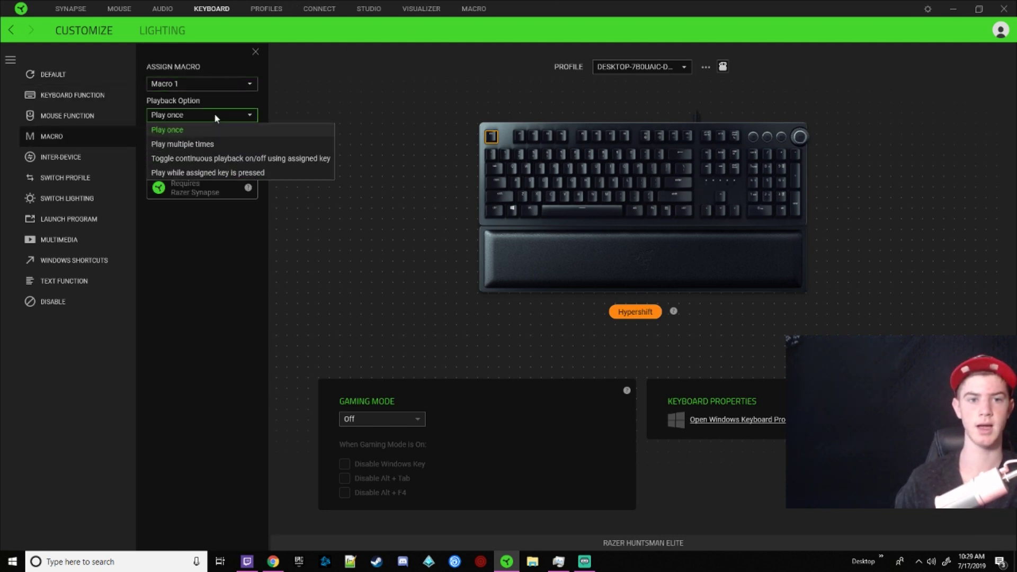
pyautogui.click(202, 160)
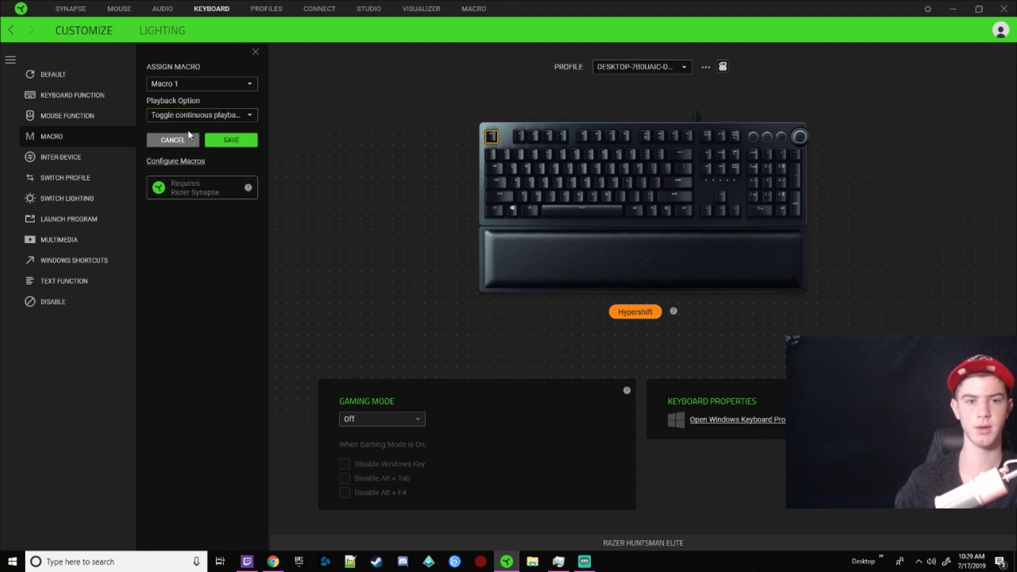
pyautogui.click(228, 141)
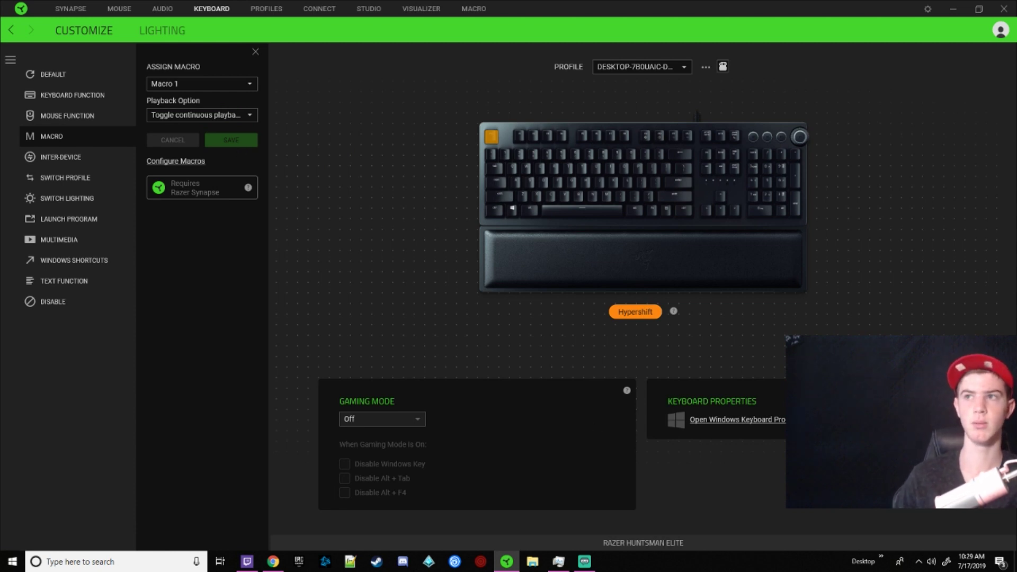
pyautogui.hotkey('alt', 'Tab')
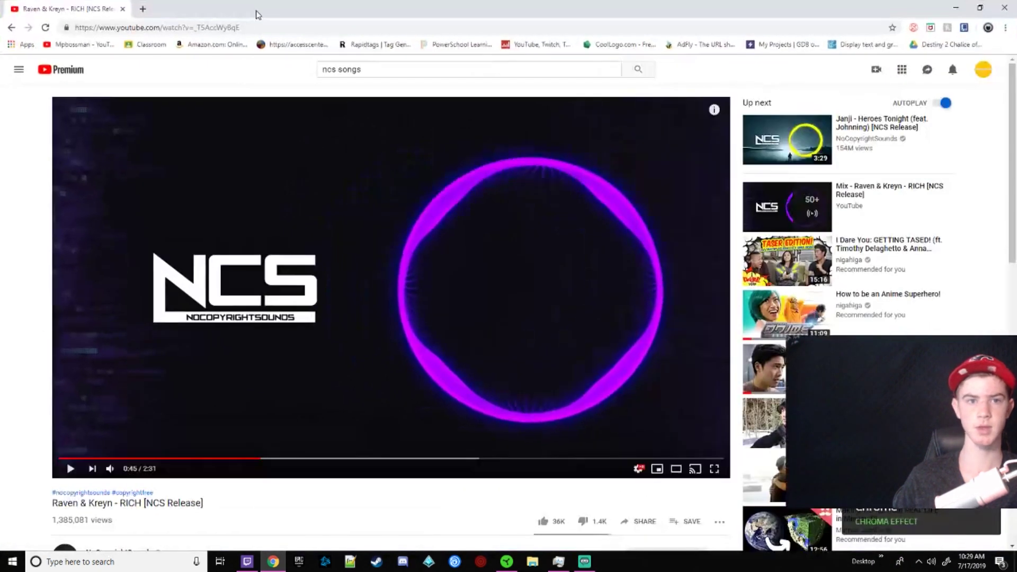
# - In a new Chrome tab, start and stop the repeating Hello? macro, then clear the address bar
pyautogui.click(143, 9)
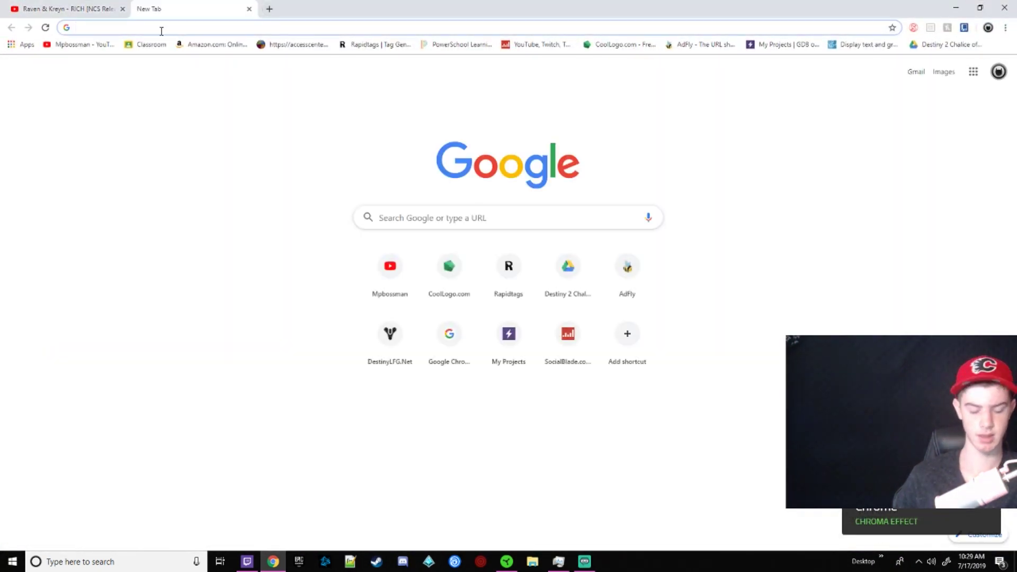
pyautogui.hotkey('ctrl', 'v')
pyautogui.hotkey('ctrl', 'v')
pyautogui.hotkey('ctrl', 'v')
pyautogui.hotkey('ctrl', 'v')
pyautogui.hotkey('ctrl', 'v')
pyautogui.hotkey('ctrl', 'v')
pyautogui.hotkey('ctrl', 'v')
pyautogui.hotkey('ctrl', 'v')
pyautogui.hotkey('ctrl', 'v')
pyautogui.hotkey('ctrl', 'v')
pyautogui.hotkey('ctrl', 'v')
pyautogui.hotkey('ctrl', 'v')
pyautogui.hotkey('ctrl', 'v')
pyautogui.hotkey('ctrl', 'v')
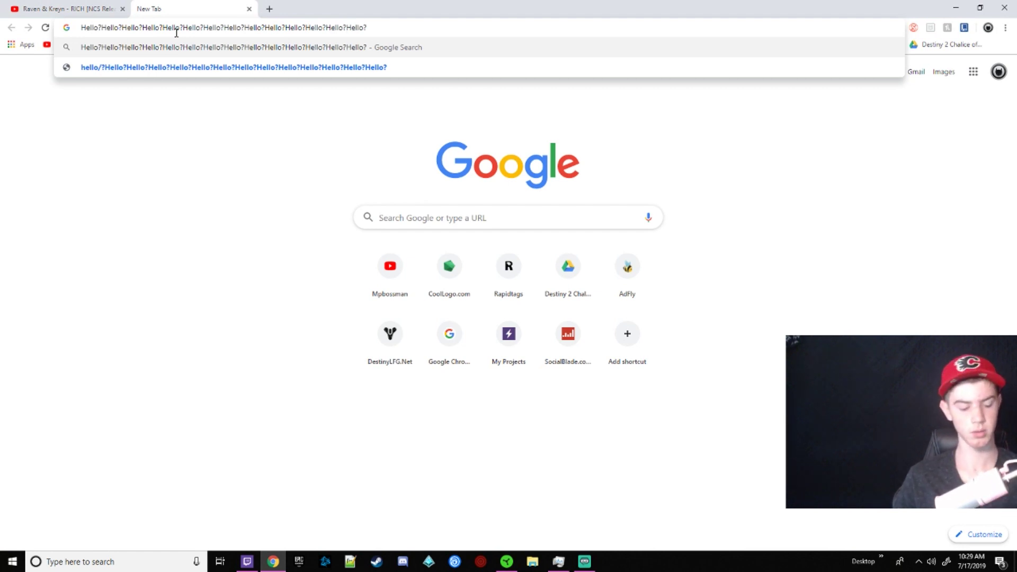
pyautogui.hotkey('ctrl', 'v')
pyautogui.hotkey('ctrl', 'v')
pyautogui.hotkey('ctrl', 'v')
pyautogui.hotkey('ctrl', 'v')
pyautogui.hotkey('ctrl', 'v')
pyautogui.hotkey('ctrl', 'v')
pyautogui.hotkey('ctrl', 'v')
pyautogui.hotkey('ctrl', 'v')
pyautogui.hotkey('ctrl', 'v')
pyautogui.hotkey('ctrl', 'v')
pyautogui.hotkey('ctrl', 'v')
pyautogui.hotkey('ctrl', 'v')
pyautogui.hotkey('ctrl', 'v')
pyautogui.hotkey('ctrl', 'v')
pyautogui.hotkey('ctrl', 'v')
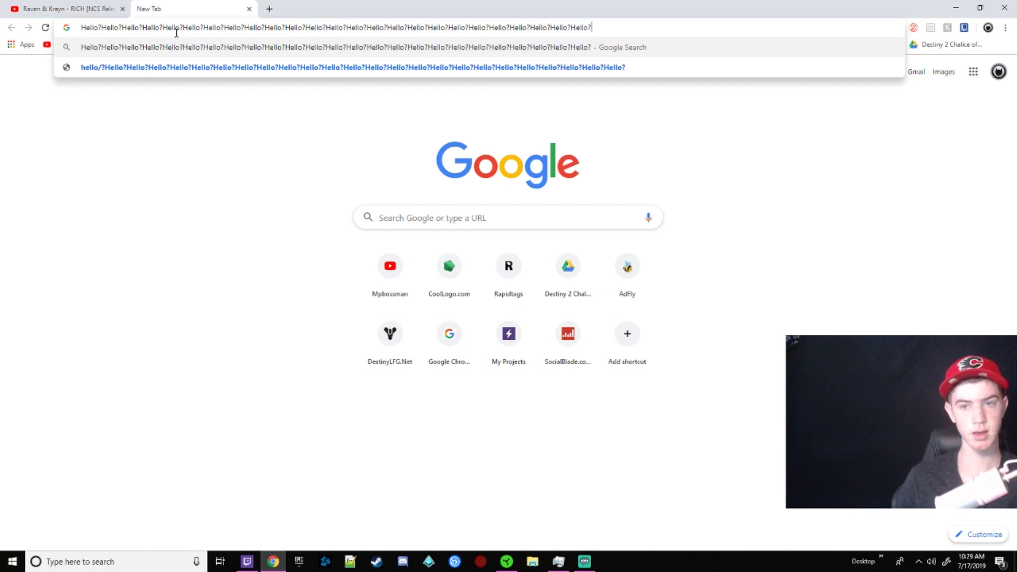
pyautogui.hotkey('ctrl', 'v')
pyautogui.hotkey('ctrl', 'v')
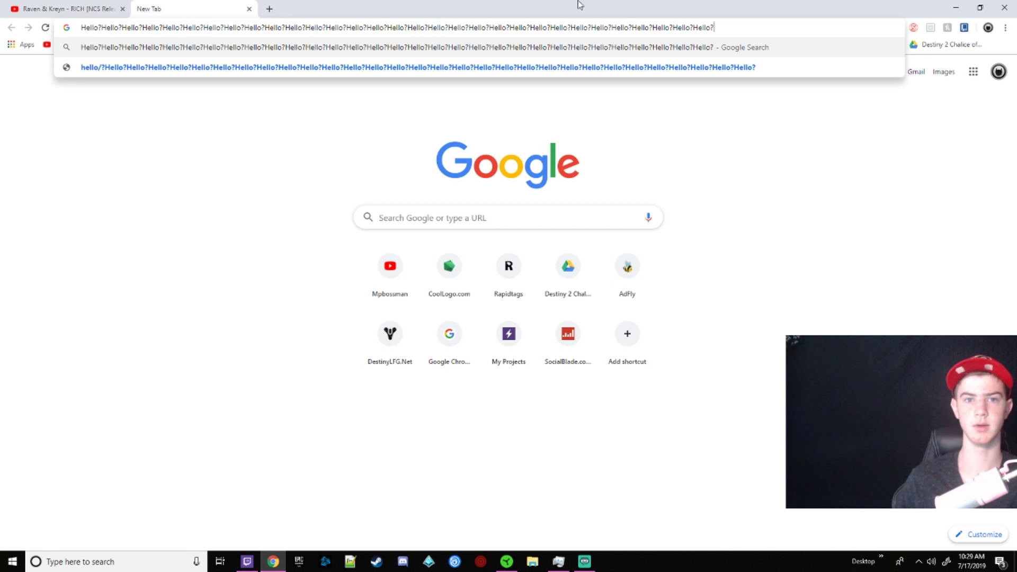
pyautogui.moveTo(739, 27); pyautogui.dragTo(2, 137)
pyautogui.press('BackSpace')
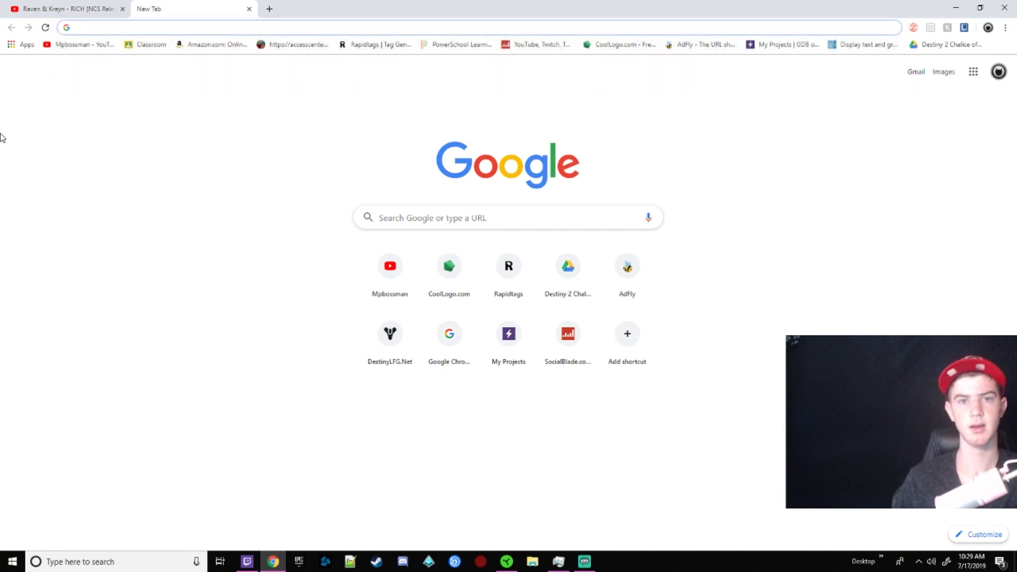
# - Run the Hello? macro again, close the test tab, and return to Razer Synapse
pyautogui.hotkey('ctrl', 'v')
pyautogui.hotkey('ctrl', 'v')
pyautogui.hotkey('ctrl', 'v')
pyautogui.hotkey('ctrl', 'v')
pyautogui.hotkey('ctrl', 'v')
pyautogui.hotkey('ctrl', 'v')
pyautogui.hotkey('ctrl', 'v')
pyautogui.hotkey('ctrl', 'v')
pyautogui.hotkey('ctrl', 'v')
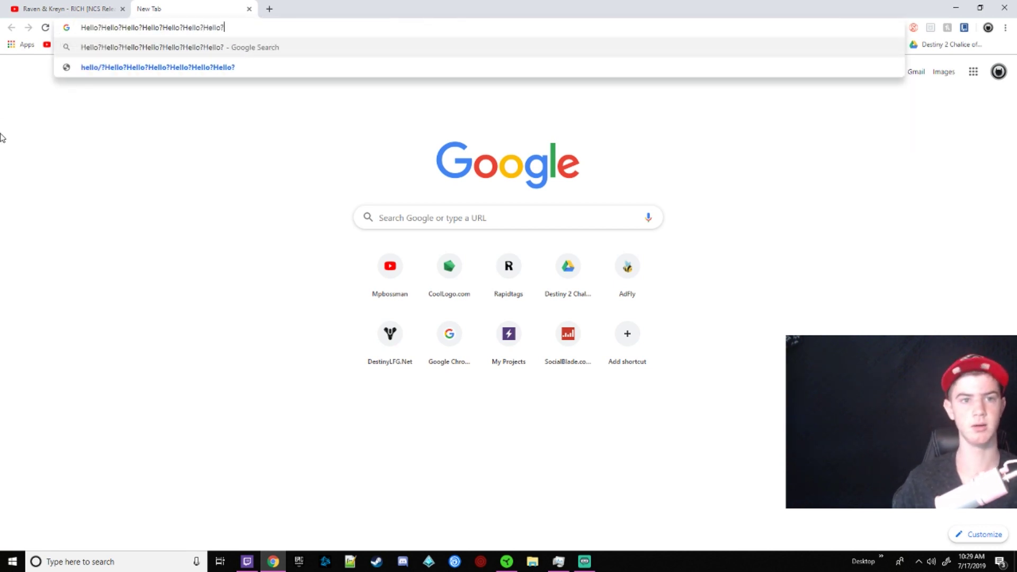
pyautogui.click(249, 9)
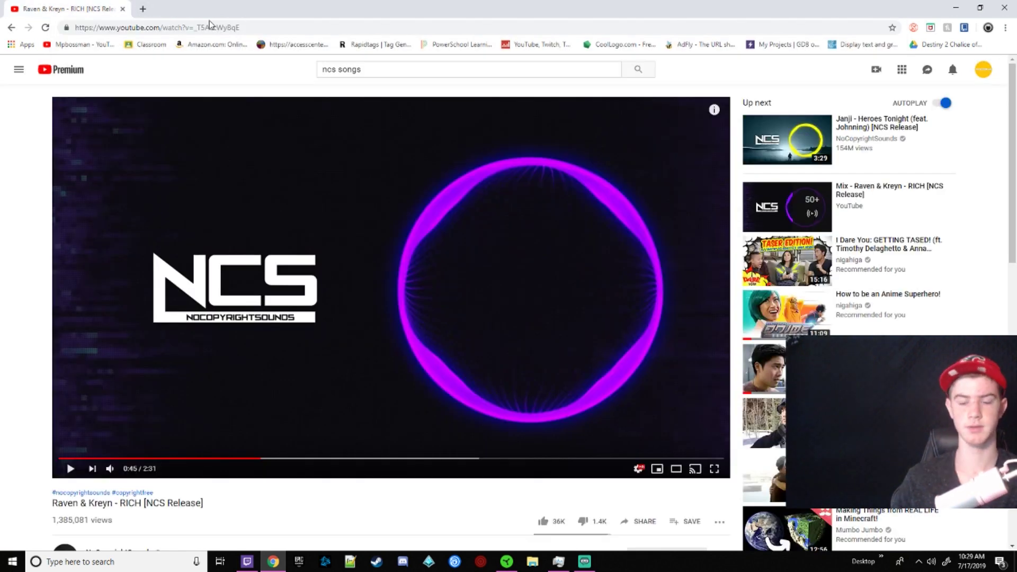
pyautogui.click(498, 566)
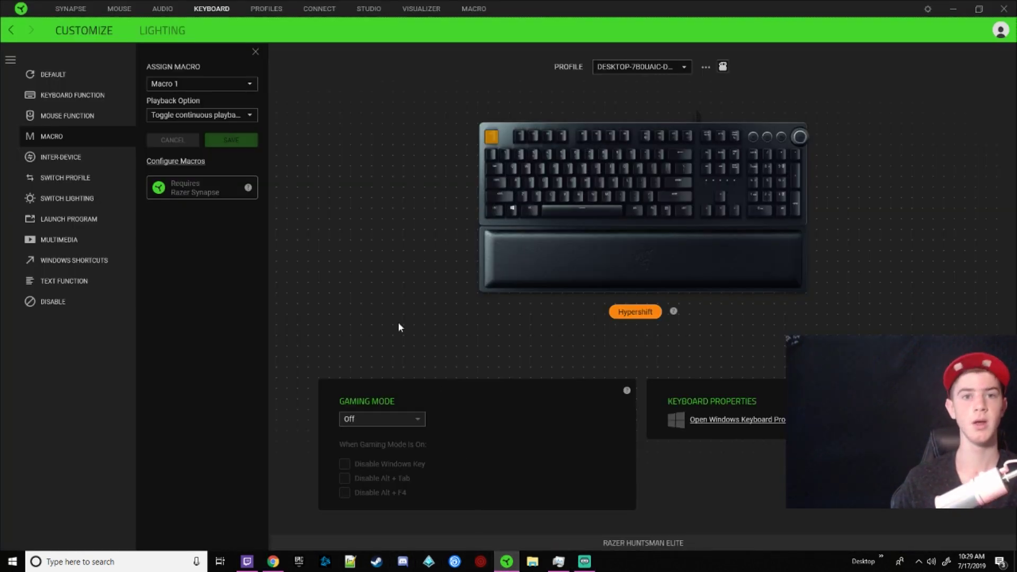